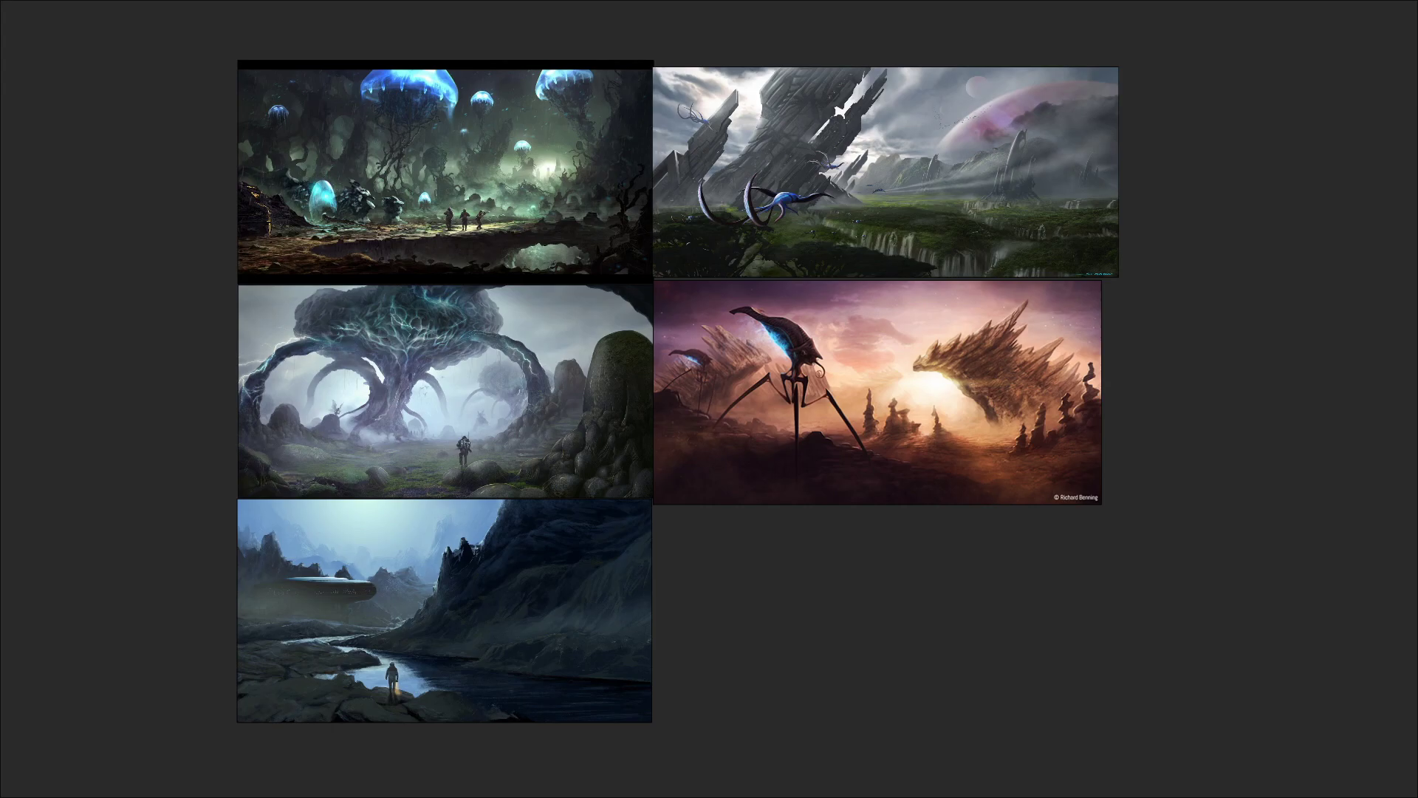
Step: Add the teal cave concept art to the reference board, enlarge it, and arrange the six images in two columns
{"action": "left_click_drag", "start_coordinate": [1083, 587], "coordinate": [899, 654]}
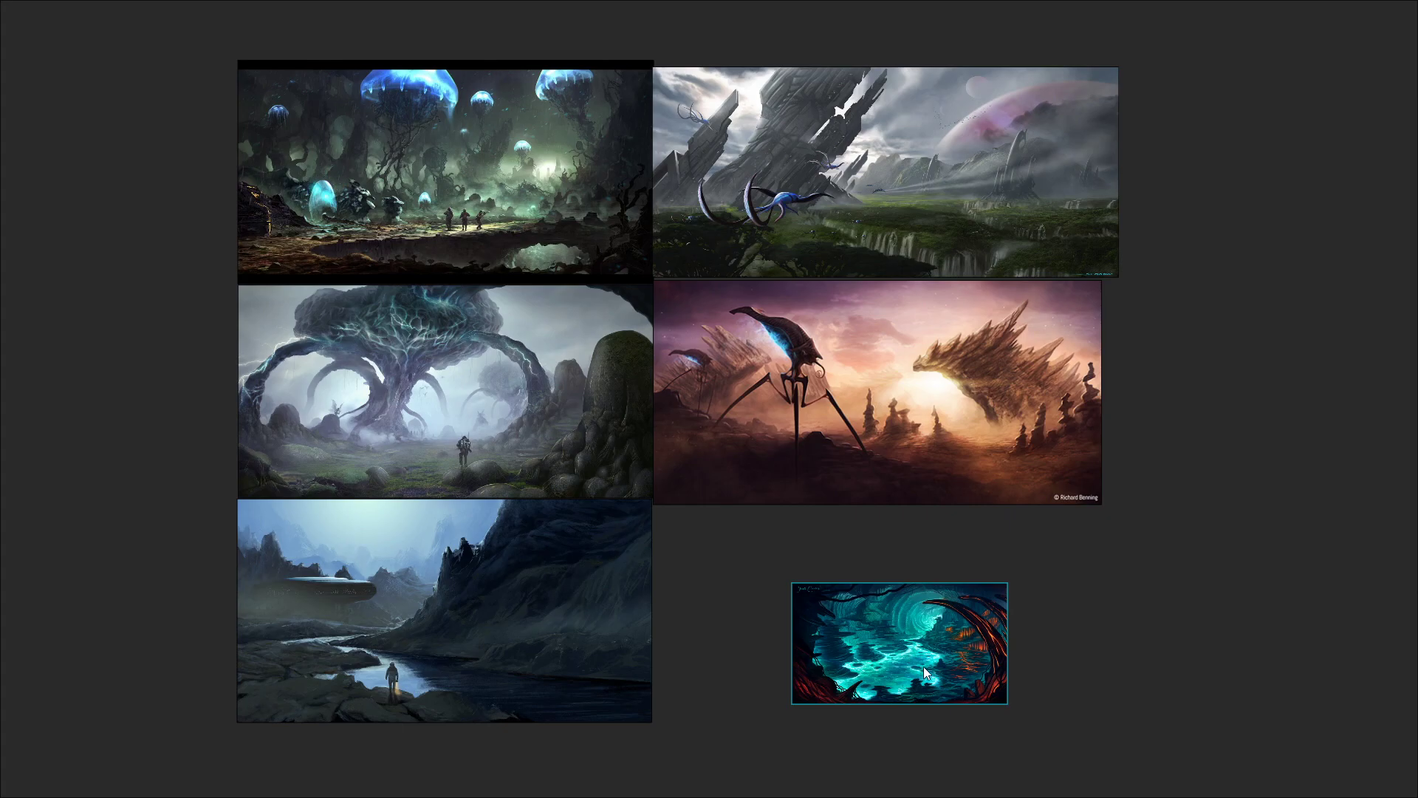
{"action": "left_click_drag", "start_coordinate": [929, 667], "coordinate": [1017, 733]}
{"action": "mouse_move", "coordinate": [950, 681]}
{"action": "left_mouse_down"}
{"action": "mouse_move", "coordinate": [900, 694]}
{"action": "mouse_move", "coordinate": [919, 657]}
{"action": "mouse_move", "coordinate": [959, 682]}
{"action": "left_mouse_up"}
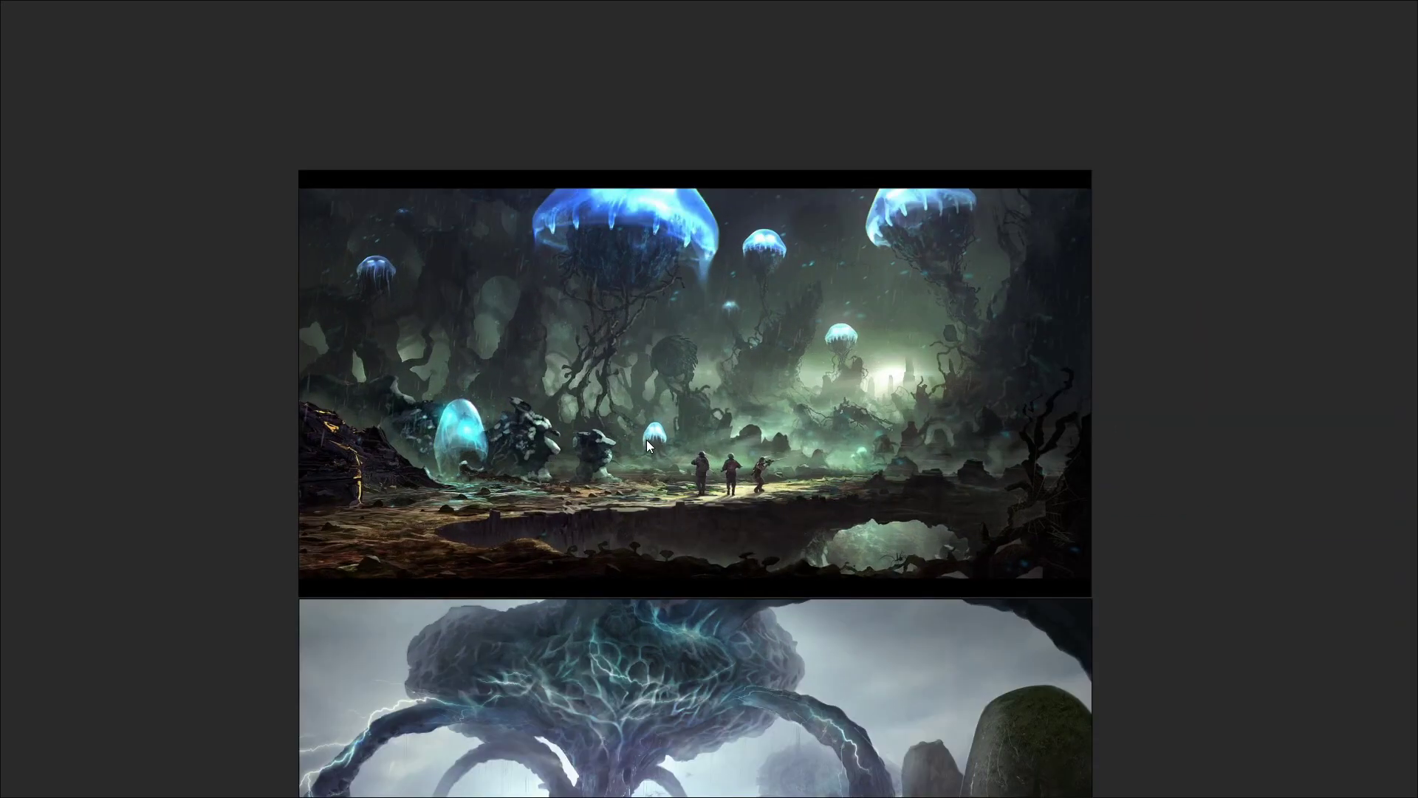
{"action": "scroll", "coordinate": [643, 405], "scroll_direction": "down", "scroll_amount": 10}
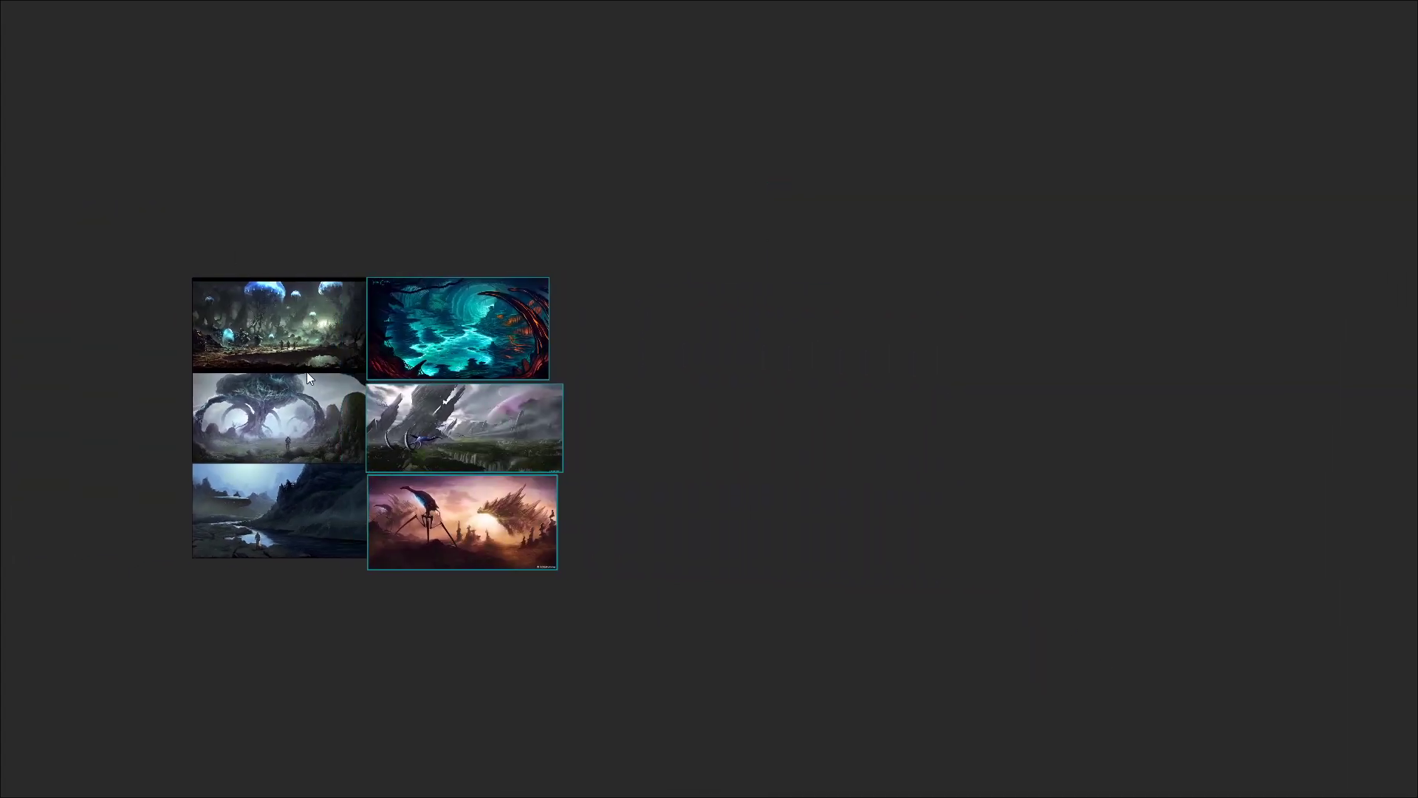
{"action": "scroll", "coordinate": [307, 370], "scroll_direction": "up", "scroll_amount": 5}
{"action": "scroll", "coordinate": [849, 486], "scroll_direction": "down", "scroll_amount": 2}
{"action": "left_click_drag", "start_coordinate": [850, 486], "coordinate": [916, 607]}
{"action": "left_click_drag", "start_coordinate": [816, 739], "coordinate": [816, 722]}
{"action": "left_click", "coordinate": [1110, 672]}
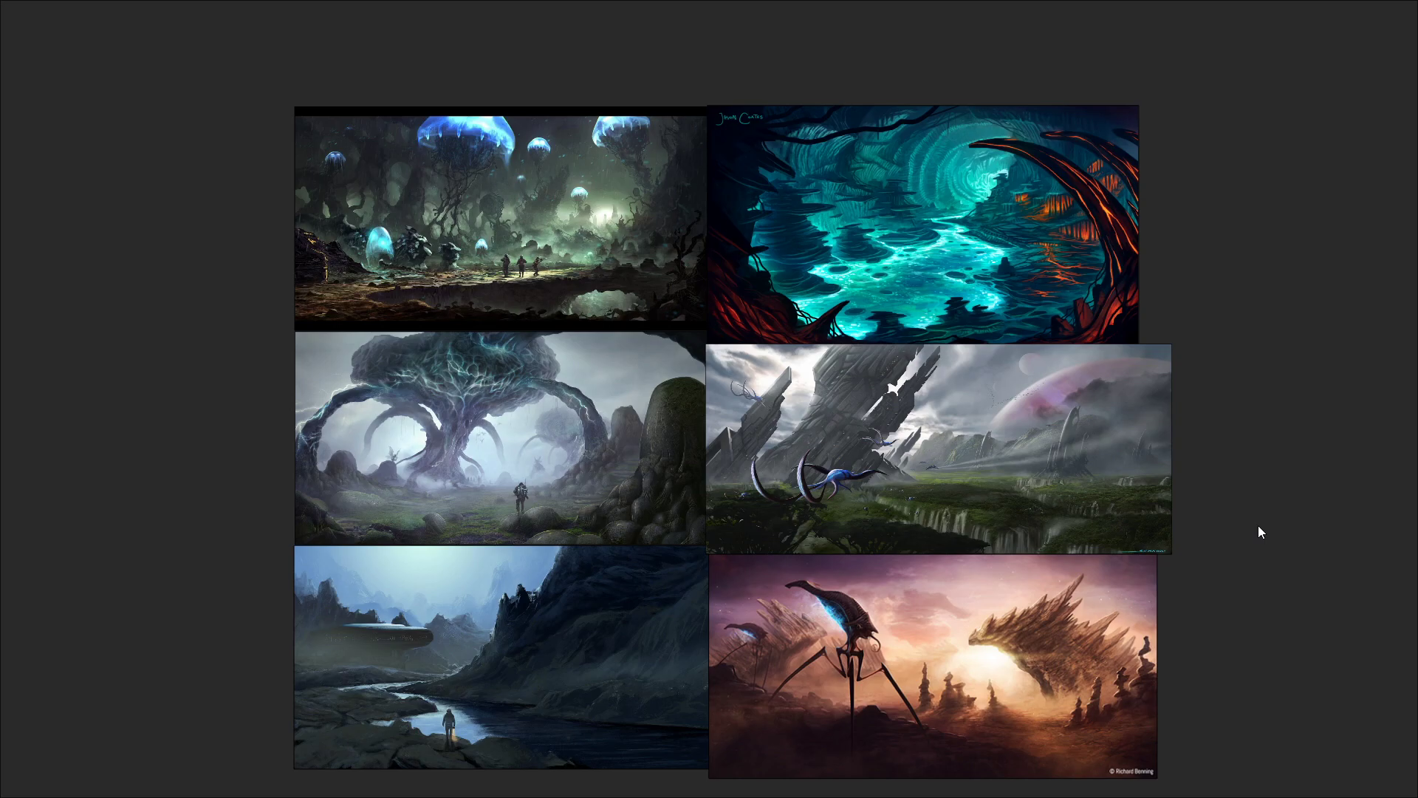
Step: Examine the teal cave concept art up close on the reference board
{"action": "left_click_drag", "start_coordinate": [196, 59], "coordinate": [1298, 657]}
{"action": "scroll", "coordinate": [922, 260], "scroll_direction": "up", "scroll_amount": 4}
{"action": "middle_click_drag", "start_coordinate": [922, 260], "coordinate": [825, 521]}
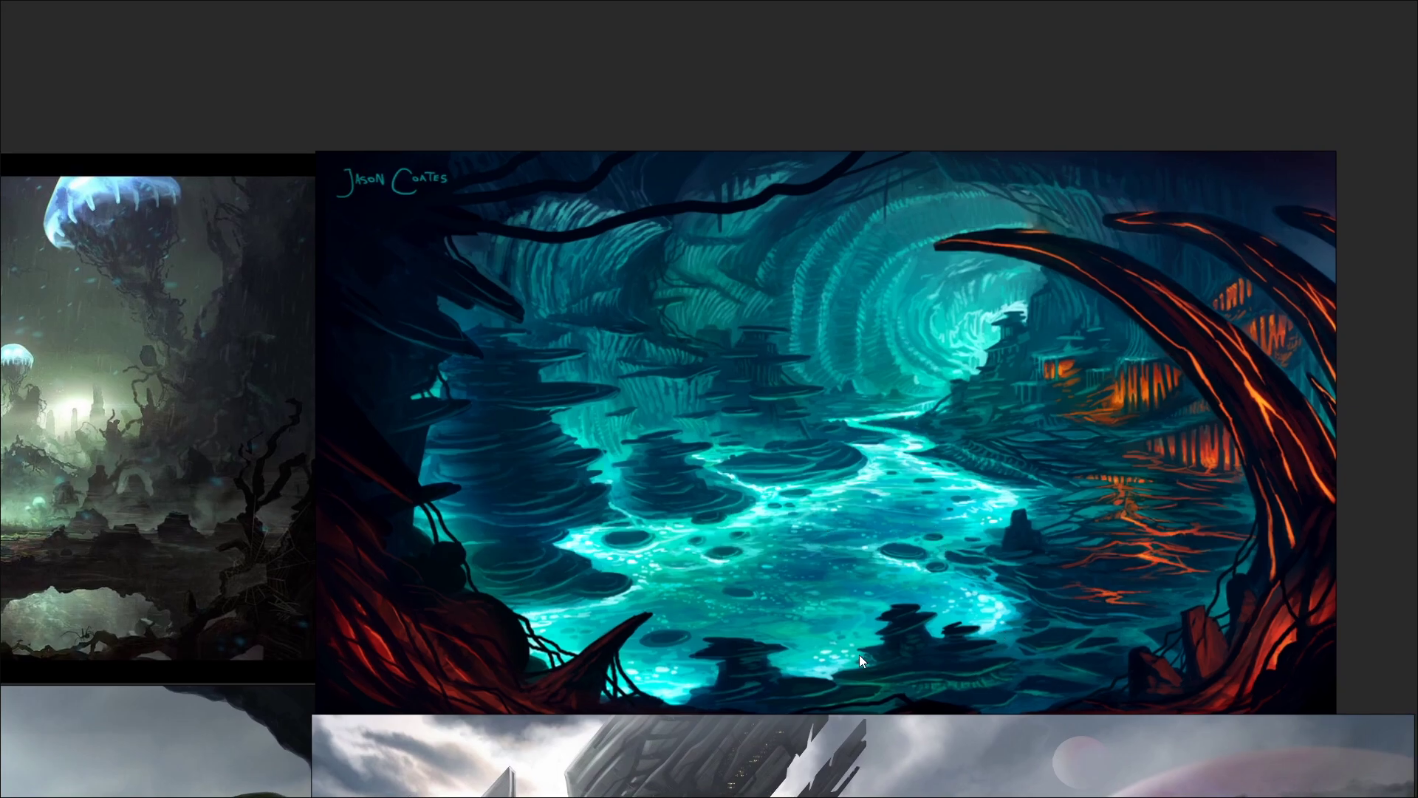
{"action": "scroll", "coordinate": [859, 654], "scroll_direction": "down", "scroll_amount": 4}
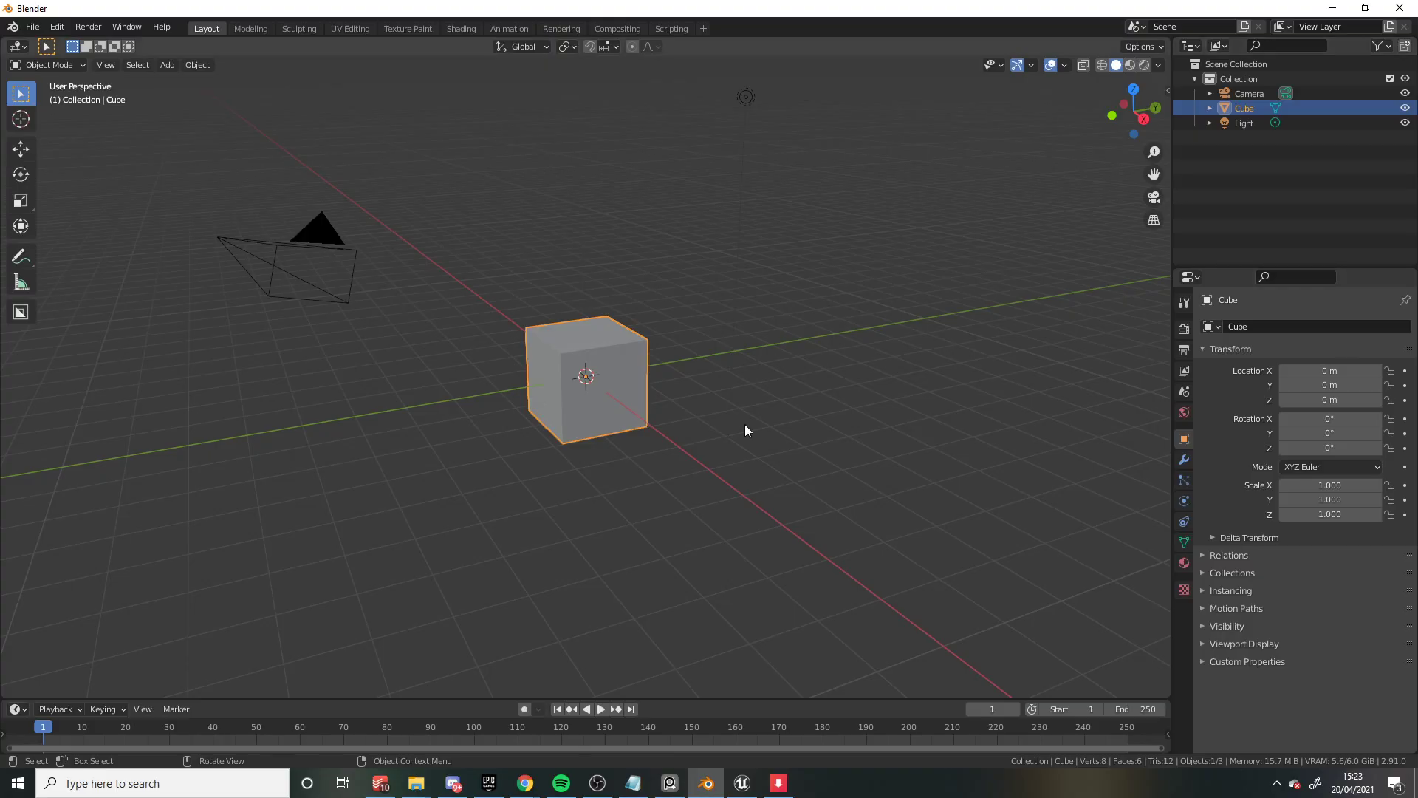
Step: Switch to Blender, place the default cube at Z -1 m, and pull its side faces outward in Edit Mode to form a slab
{"action": "middle_click_drag", "start_coordinate": [649, 328], "coordinate": [688, 397]}
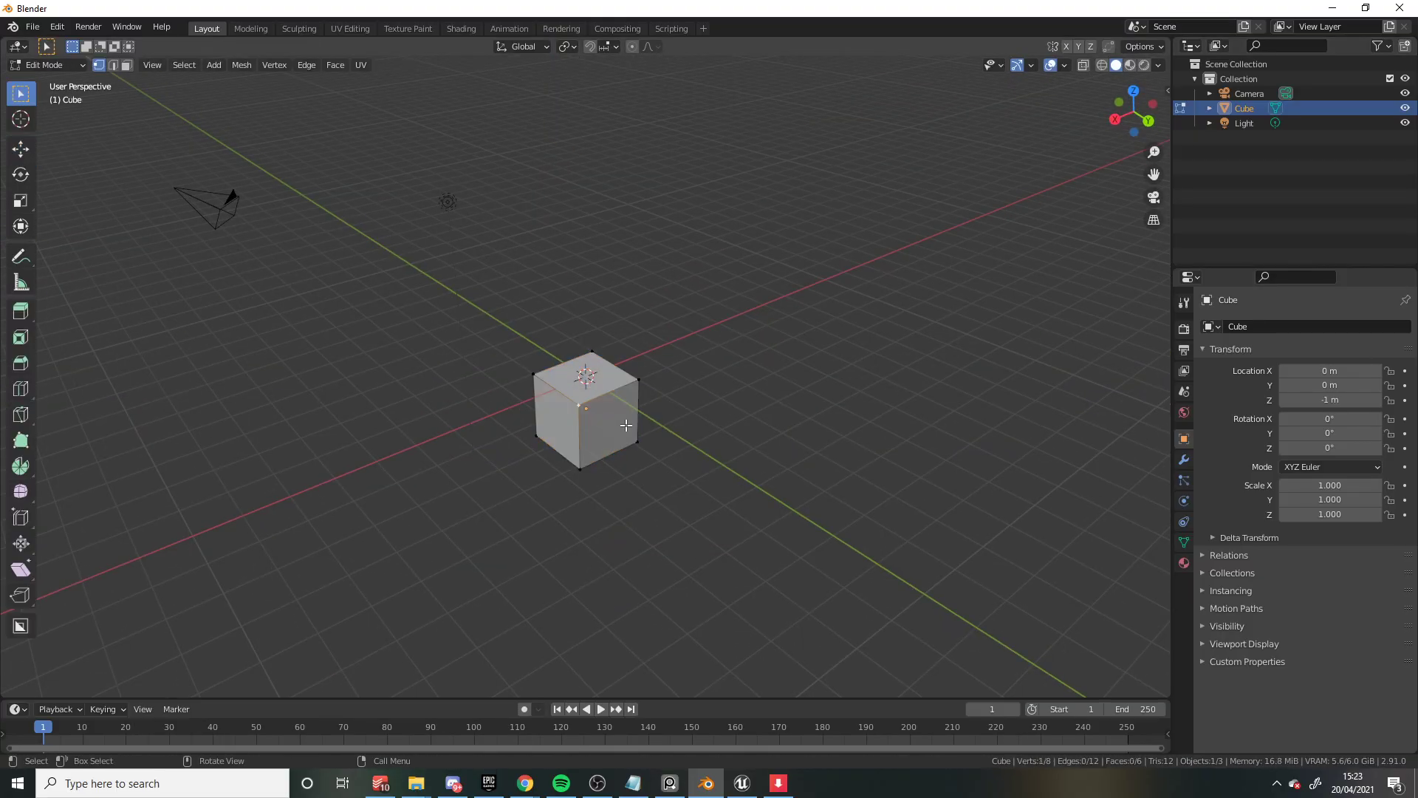
{"action": "left_click", "coordinate": [608, 421]}
{"action": "key", "text": "shift+space"}
{"action": "key", "text": "g"}
{"action": "middle_click_drag", "start_coordinate": [607, 421], "coordinate": [624, 412]}
{"action": "left_click_drag", "start_coordinate": [624, 412], "coordinate": [1023, 424]}
{"action": "middle_click_drag", "start_coordinate": [1023, 425], "coordinate": [709, 446]}
{"action": "left_click_drag", "start_coordinate": [709, 447], "coordinate": [975, 516]}
{"action": "middle_click_drag", "start_coordinate": [975, 516], "coordinate": [739, 471]}
Step: Move one side face of the slab about 6.7 m outward along Y
{"action": "left_click", "coordinate": [650, 398]}
{"action": "key", "text": "g"}
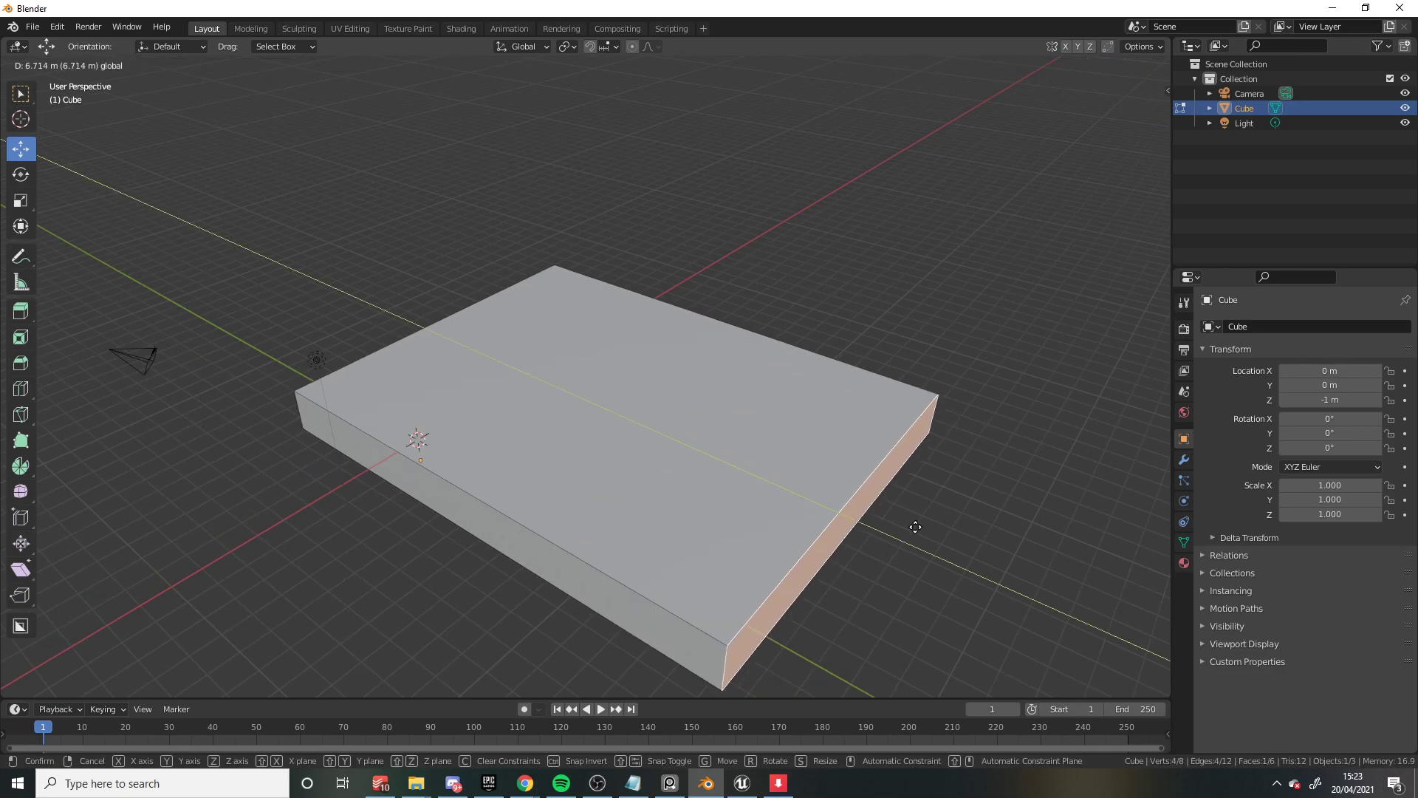
{"action": "left_click", "coordinate": [918, 522]}
{"action": "left_click", "coordinate": [942, 417]}
{"action": "middle_click_drag", "start_coordinate": [942, 417], "coordinate": [734, 468]}
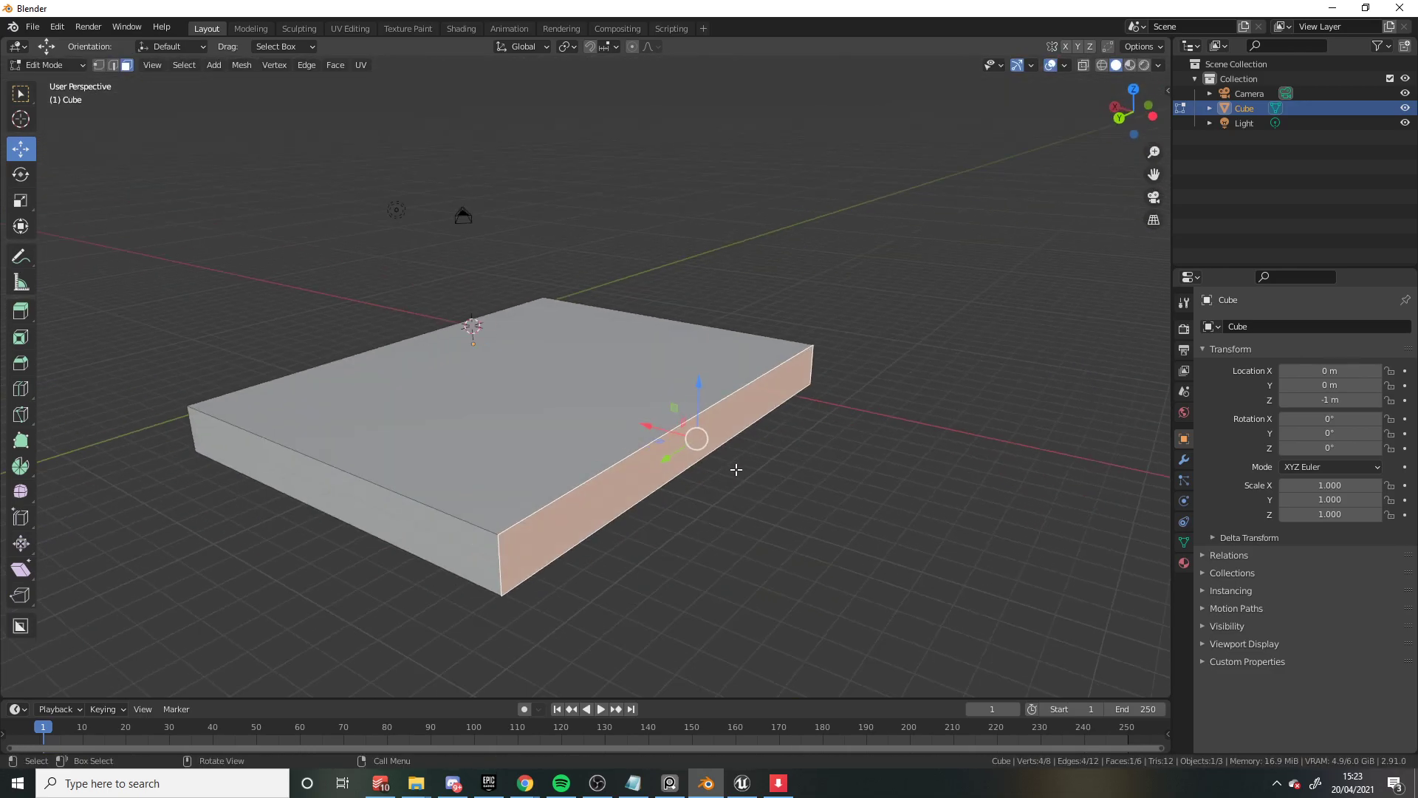
Step: Add a loop cut across the slab and move part of the mesh to angle its outline
{"action": "key", "text": "ctrl+r"}
{"action": "left_click", "coordinate": [845, 480]}
{"action": "left_click", "coordinate": [816, 506]}
{"action": "key", "text": "g"}
{"action": "left_click", "coordinate": [791, 544]}
{"action": "middle_click_drag", "start_coordinate": [791, 544], "coordinate": [380, 421]}
Step: Add further loop cuts across the slab and raise the edges along one side about 2.6 m
{"action": "key", "text": "ctrl+r"}
{"action": "left_click", "coordinate": [666, 336]}
{"action": "key", "text": "ctrl+r"}
{"action": "left_click", "coordinate": [668, 481]}
{"action": "key", "text": "ctrl+r"}
{"action": "middle_click_drag", "start_coordinate": [668, 481], "coordinate": [810, 317]}
{"action": "left_click", "coordinate": [458, 420]}
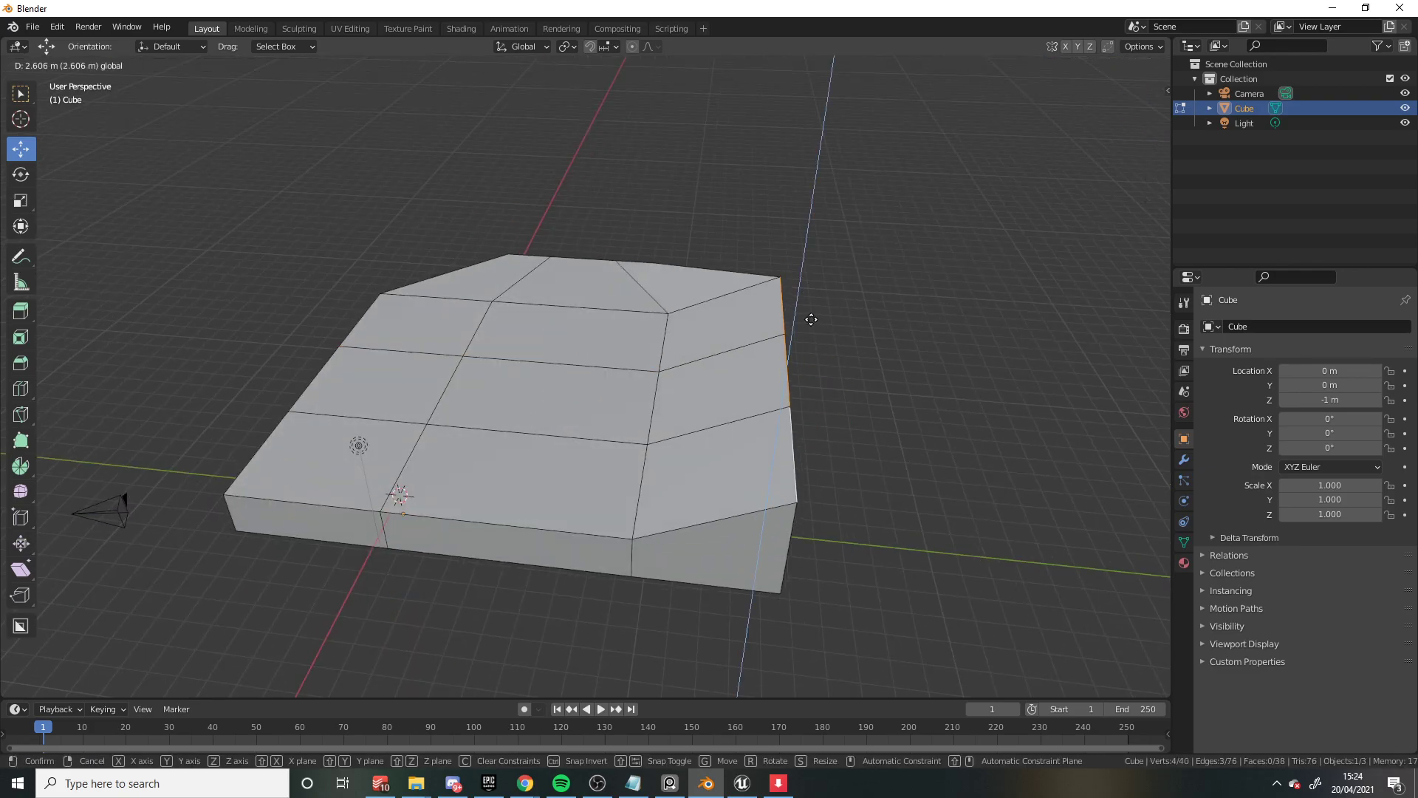
Step: Extrude the faces on the raised side of the slab outward
{"action": "key", "text": "3"}
{"action": "left_click", "coordinate": [729, 469]}
{"action": "key", "text": "e"}
{"action": "left_click", "coordinate": [871, 443]}
{"action": "middle_click_drag", "start_coordinate": [871, 443], "coordinate": [487, 432]}
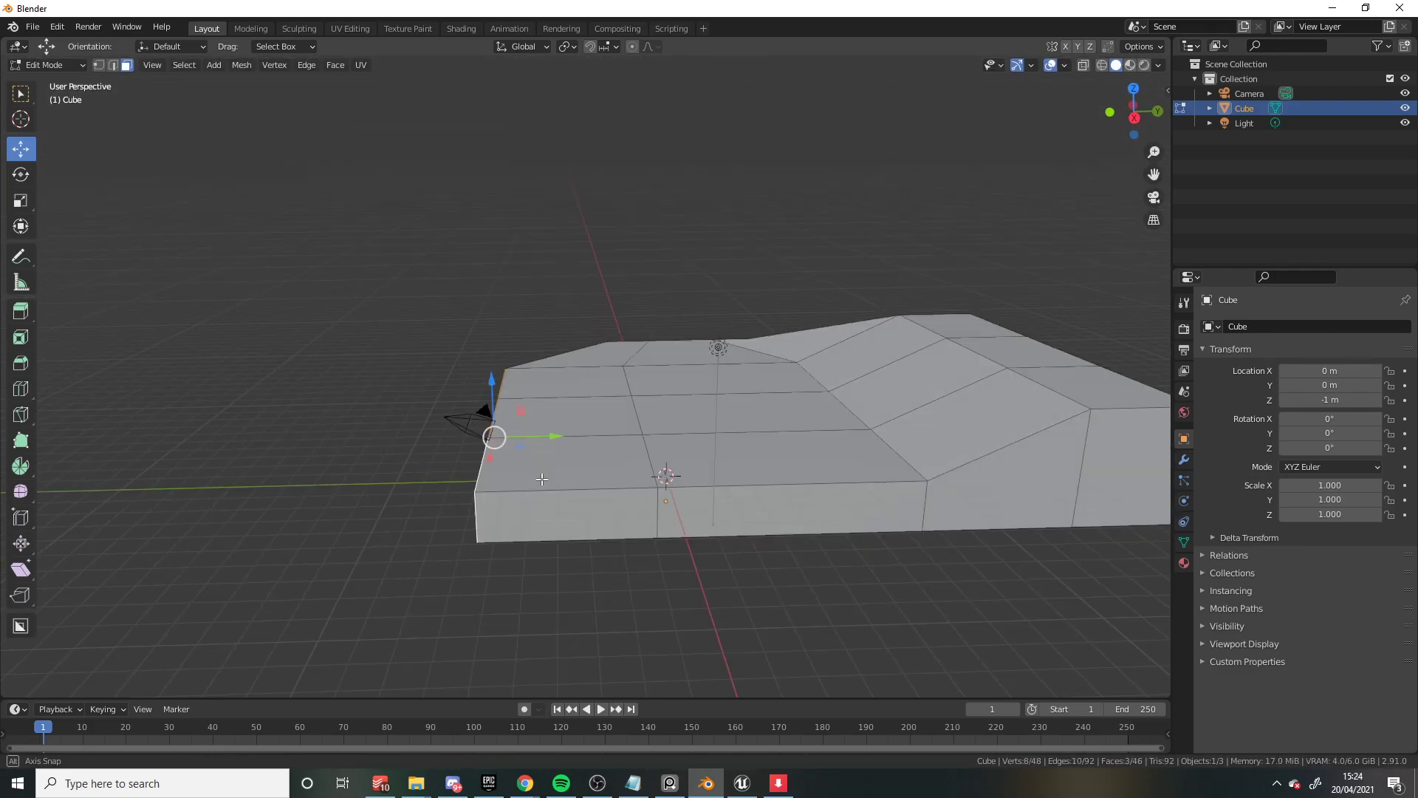
Step: Extrude the three faces on the opposite side outward, and extrude the new strip's top faces upward into a wall
{"action": "key", "text": "e"}
{"action": "left_click", "coordinate": [443, 436]}
{"action": "key", "text": "e"}
{"action": "left_click", "coordinate": [573, 318]}
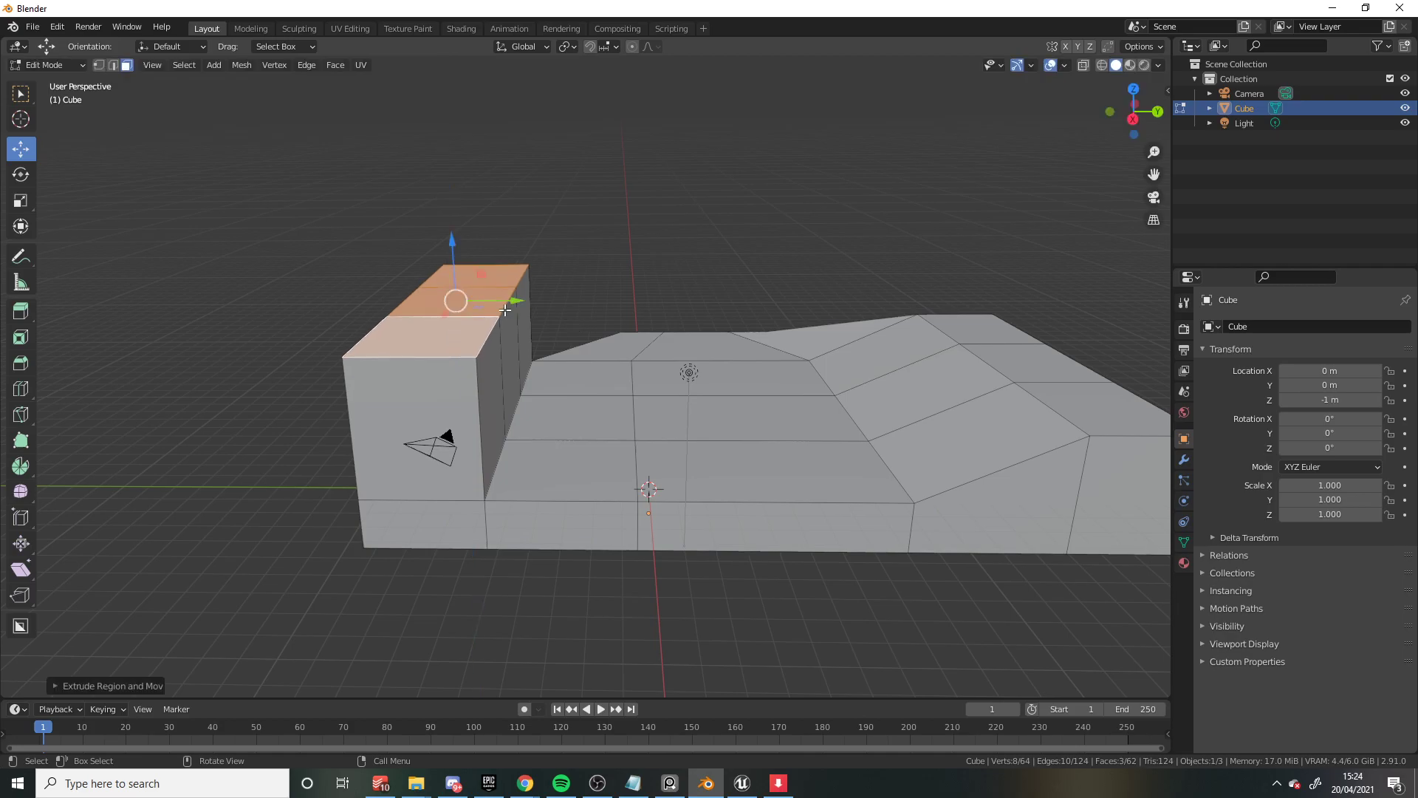
Step: Move the top inner edges of the new wall outward so its inner side slopes
{"action": "key", "text": "2"}
{"action": "left_click", "coordinate": [507, 300]}
{"action": "left_click_drag", "start_coordinate": [507, 299], "coordinate": [487, 311]}
{"action": "middle_click_drag", "start_coordinate": [488, 310], "coordinate": [380, 467]}
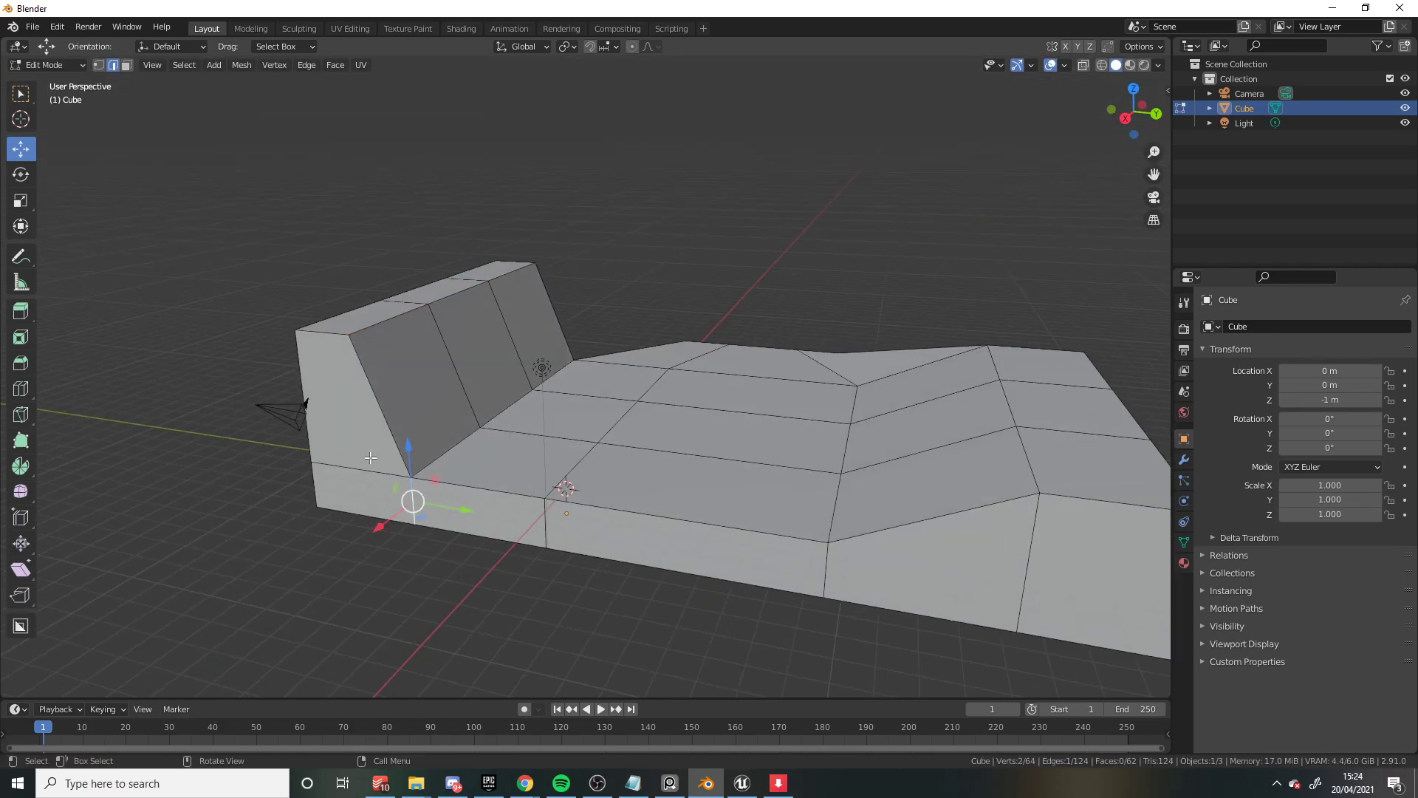
Step: Extrude a strip from the other end of the terrain and raise its three top faces about 7 m into a wall
{"action": "key", "text": "3"}
{"action": "left_click", "coordinate": [370, 458]}
{"action": "left_click", "coordinate": [380, 509]}
{"action": "left_click", "coordinate": [362, 399], "text": "shift"}
{"action": "middle_click_drag", "start_coordinate": [362, 399], "coordinate": [413, 414]}
{"action": "left_click", "coordinate": [772, 443]}
{"action": "left_click", "coordinate": [701, 399]}
{"action": "key", "text": "e"}
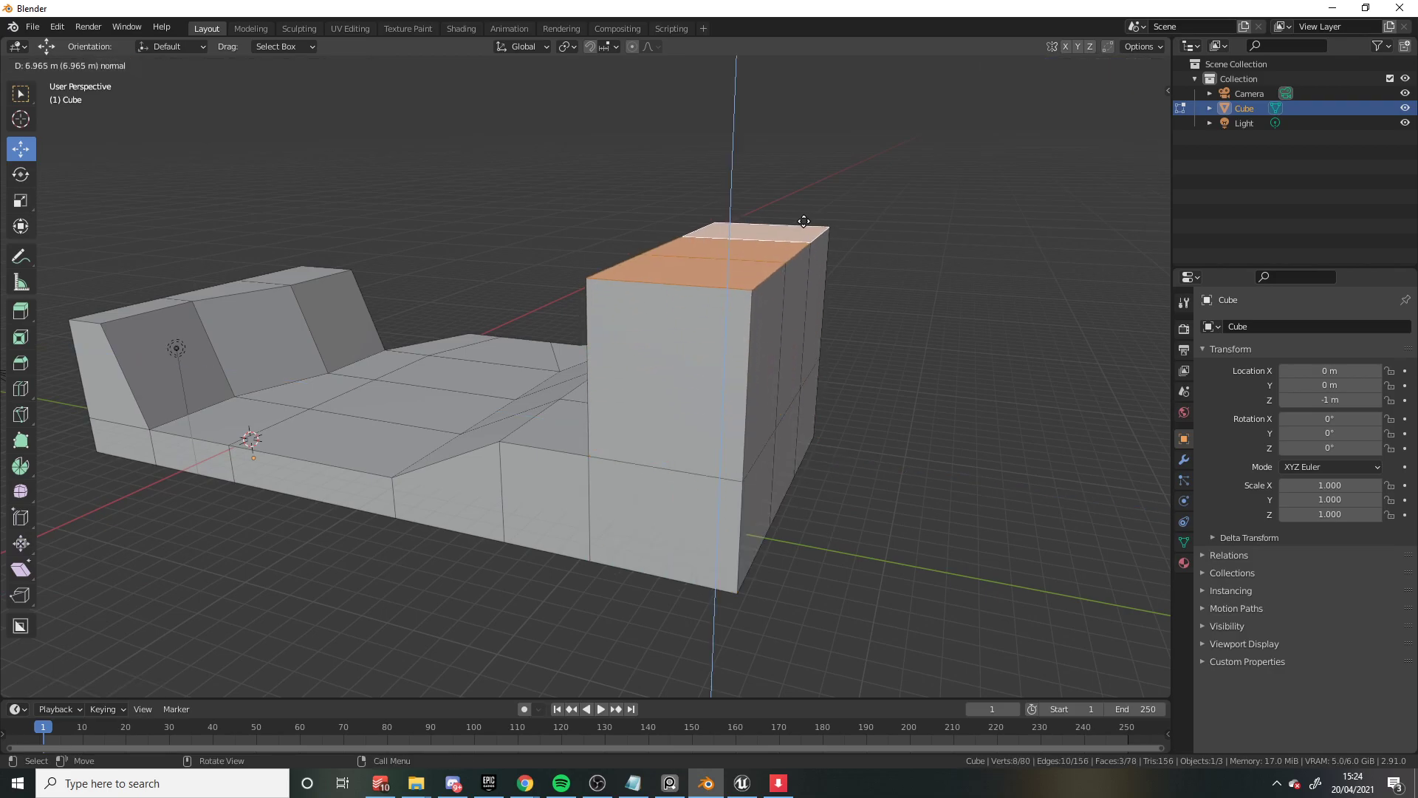
{"action": "left_click", "coordinate": [804, 220]}
Step: Move the top inner edges of the taller wall back to slope its inner side
{"action": "middle_click_drag", "start_coordinate": [803, 221], "coordinate": [791, 263]}
{"action": "key", "text": "2"}
{"action": "left_click", "coordinate": [846, 314]}
{"action": "left_click_drag", "start_coordinate": [846, 314], "coordinate": [707, 259]}
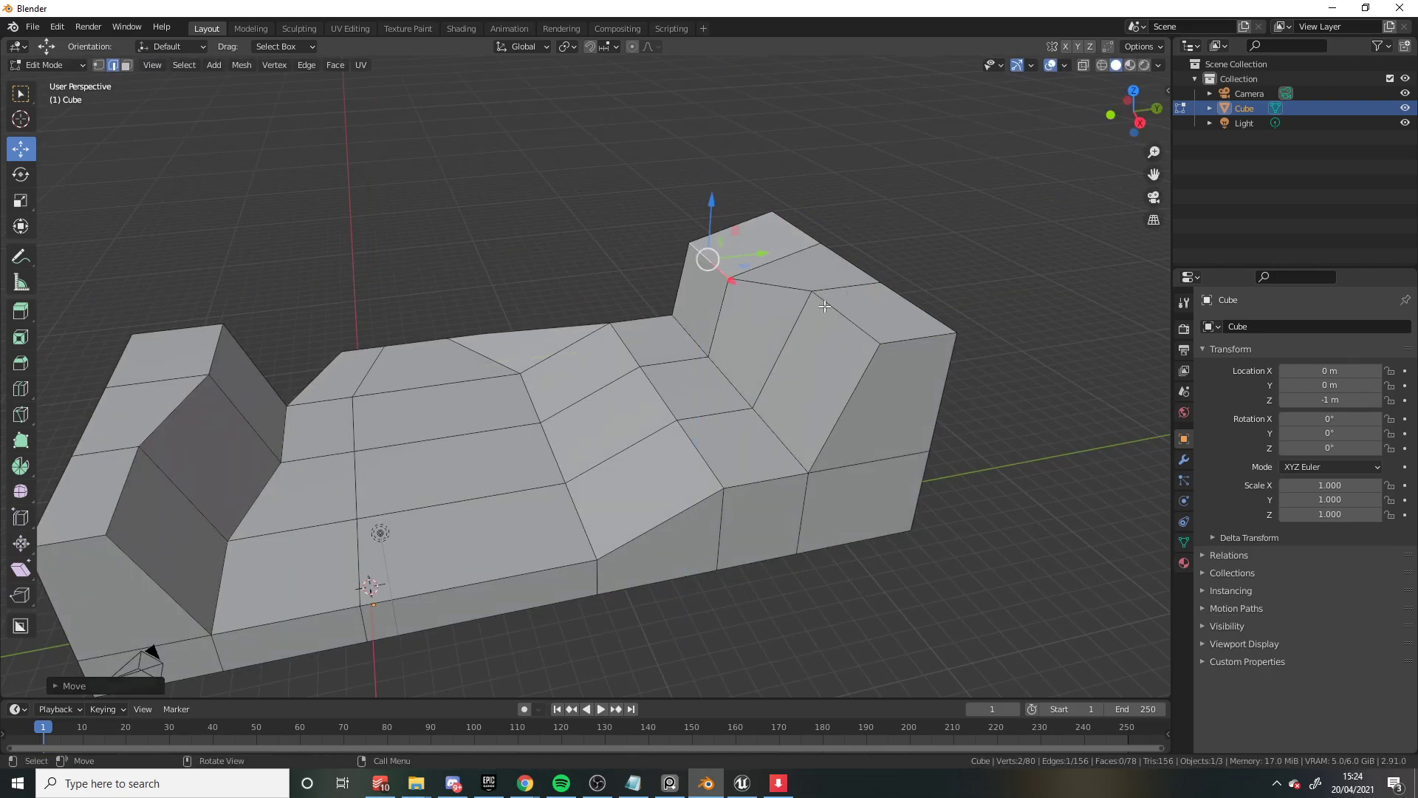
Step: Extrude the two front faces between the walls into a narrowed ledge and move its end about 2.7 m along X
{"action": "key", "text": "3"}
{"action": "middle_click_drag", "start_coordinate": [610, 320], "coordinate": [517, 413]}
{"action": "left_click", "coordinate": [395, 491]}
{"action": "left_click", "coordinate": [635, 521], "text": "shift"}
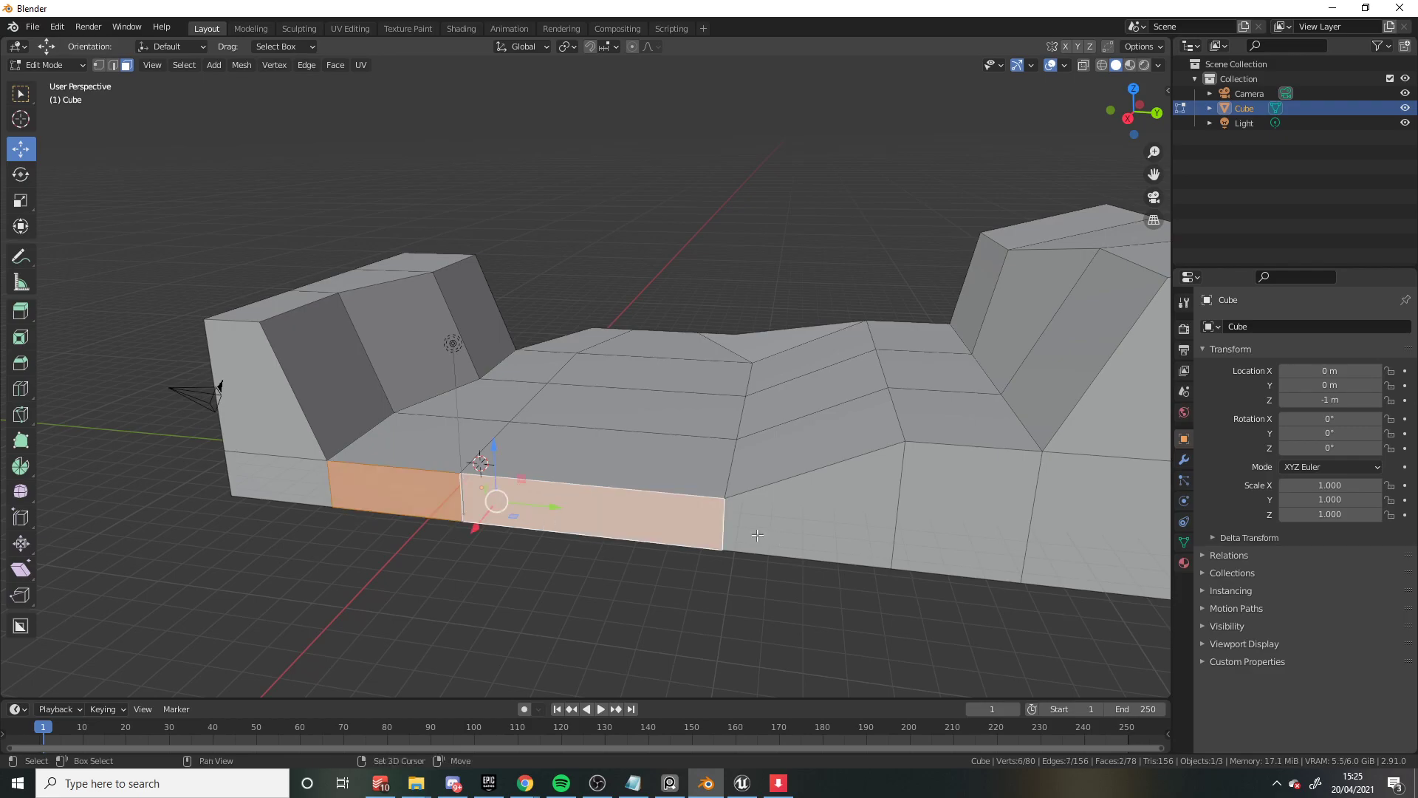
{"action": "key", "text": "e"}
{"action": "left_click", "coordinate": [731, 628]}
{"action": "key", "text": "2"}
{"action": "left_click", "coordinate": [221, 583]}
{"action": "left_click_drag", "start_coordinate": [269, 593], "coordinate": [360, 597]}
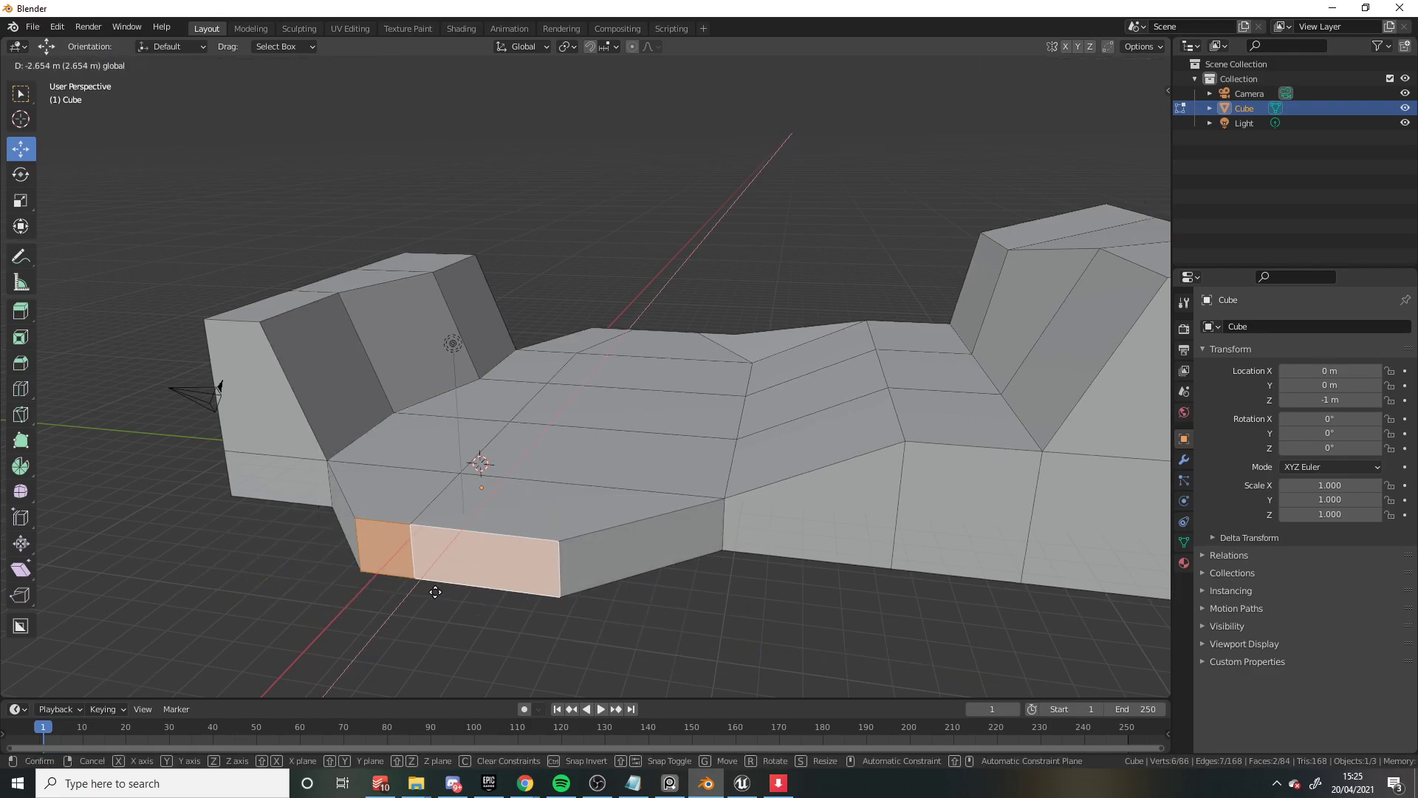
{"action": "left_click", "coordinate": [435, 591]}
Step: Subdivide the ledge's front and move a vertical edge about 1.9 m along X to round its outline
{"action": "middle_click_drag", "start_coordinate": [435, 592], "coordinate": [577, 323]}
{"action": "left_click", "coordinate": [572, 550]}
{"action": "key", "text": "g"}
{"action": "key", "text": "x"}
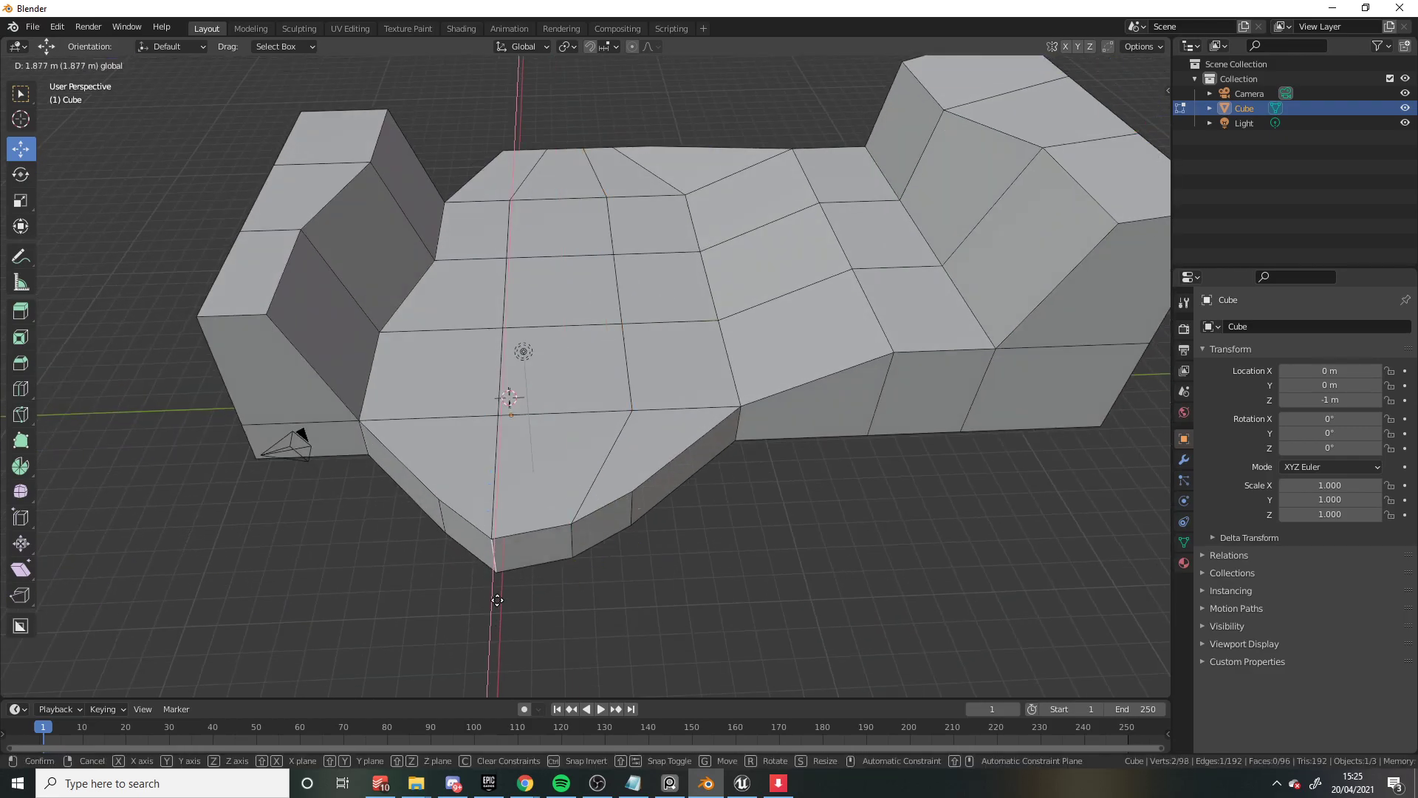
Step: Select the faces on the underside of the terrain and move them down to thicken the base
{"action": "middle_click_drag", "start_coordinate": [440, 543], "coordinate": [467, 203]}
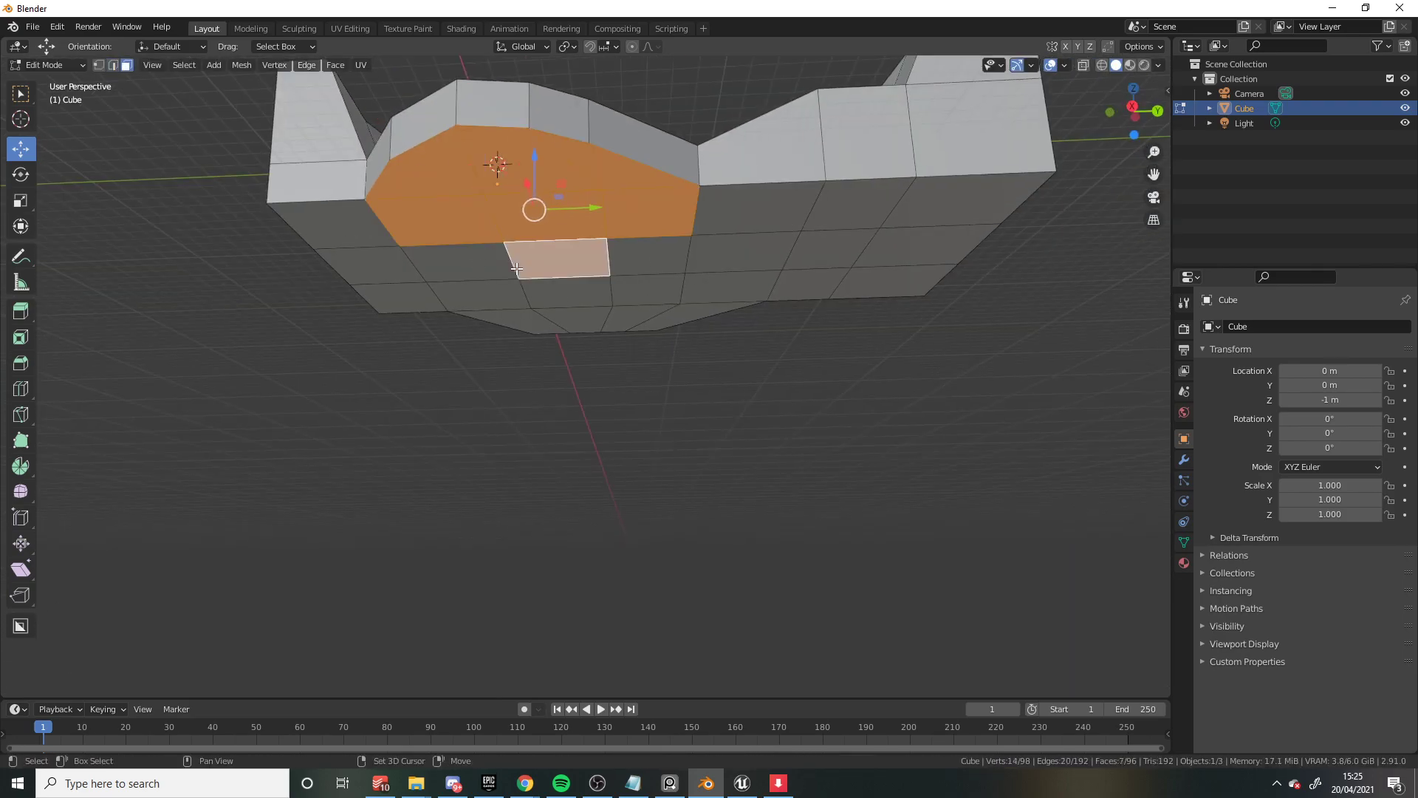
{"action": "middle_click_drag", "start_coordinate": [543, 213], "coordinate": [517, 254]}
{"action": "left_click", "coordinate": [540, 232]}
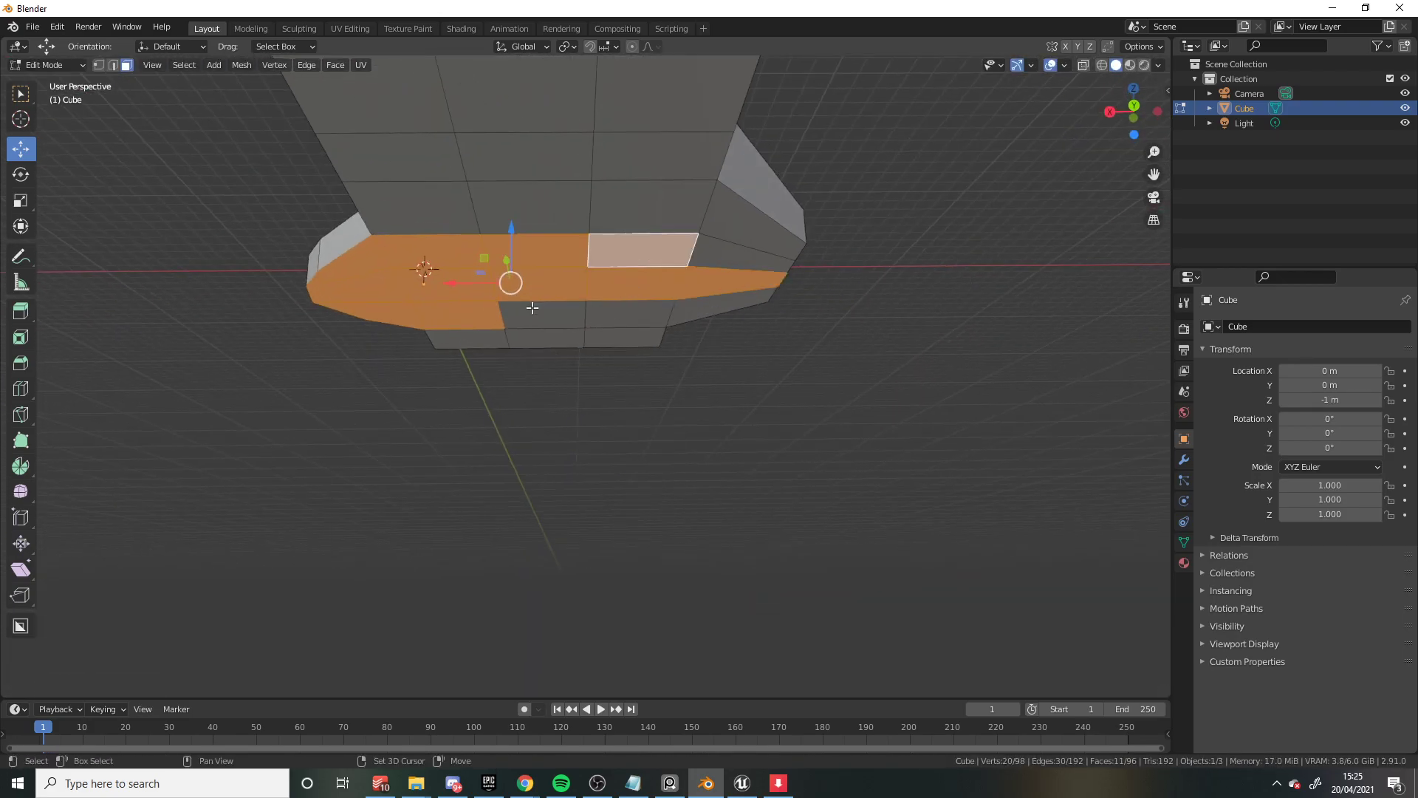
{"action": "left_click_drag", "start_coordinate": [522, 252], "coordinate": [522, 278]}
{"action": "middle_click_drag", "start_coordinate": [723, 318], "coordinate": [651, 282]}
{"action": "key", "text": "1"}
{"action": "left_click", "coordinate": [601, 283]}
{"action": "left_click", "coordinate": [621, 203]}
{"action": "middle_click_drag", "start_coordinate": [622, 203], "coordinate": [715, 362]}
{"action": "key", "text": "3"}
Step: Add a Subdivision Surface modifier to the terrain mesh and set its viewport level to 3
{"action": "left_click", "coordinate": [1255, 326]}
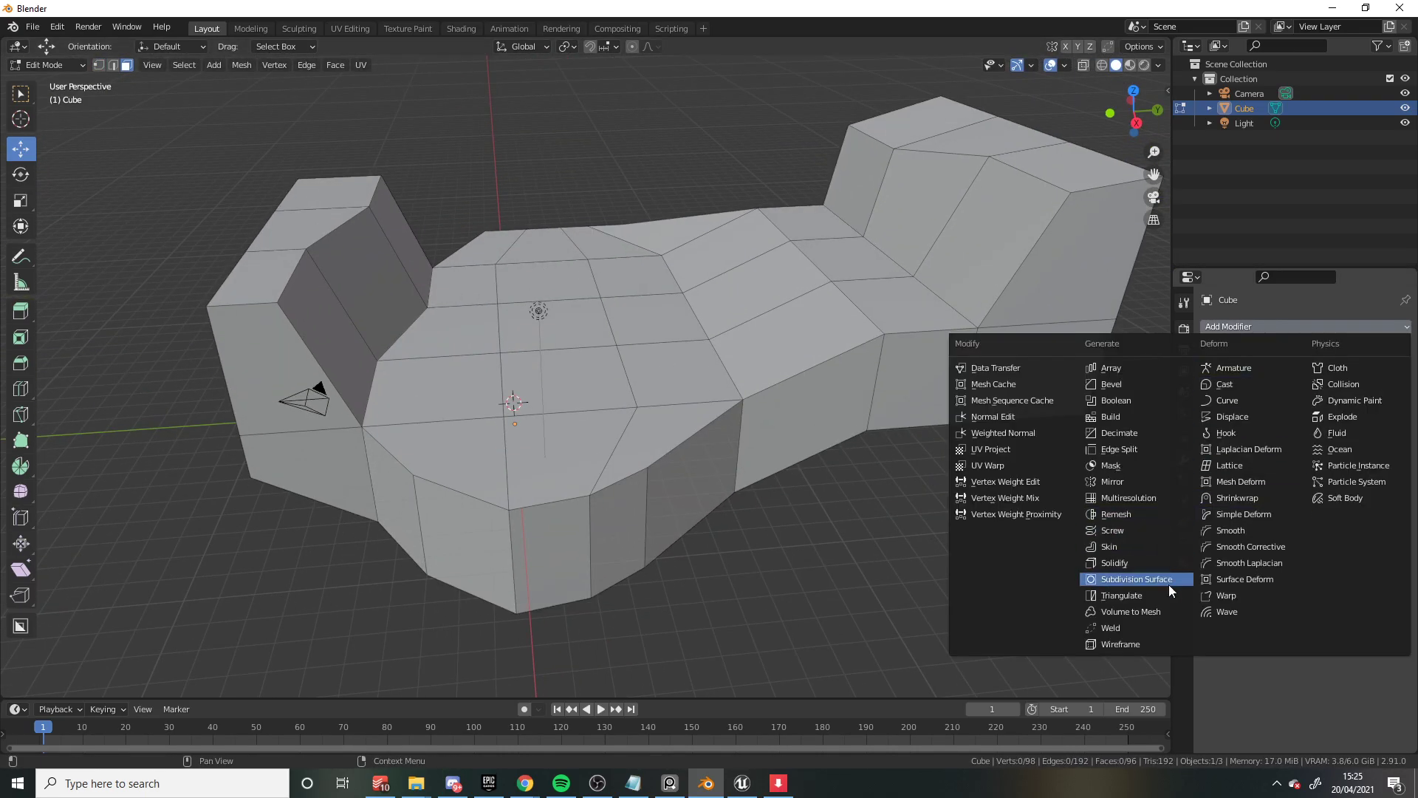
{"action": "left_click", "coordinate": [1093, 580]}
{"action": "middle_click_drag", "start_coordinate": [739, 443], "coordinate": [664, 413]}
{"action": "left_click", "coordinate": [1391, 392]}
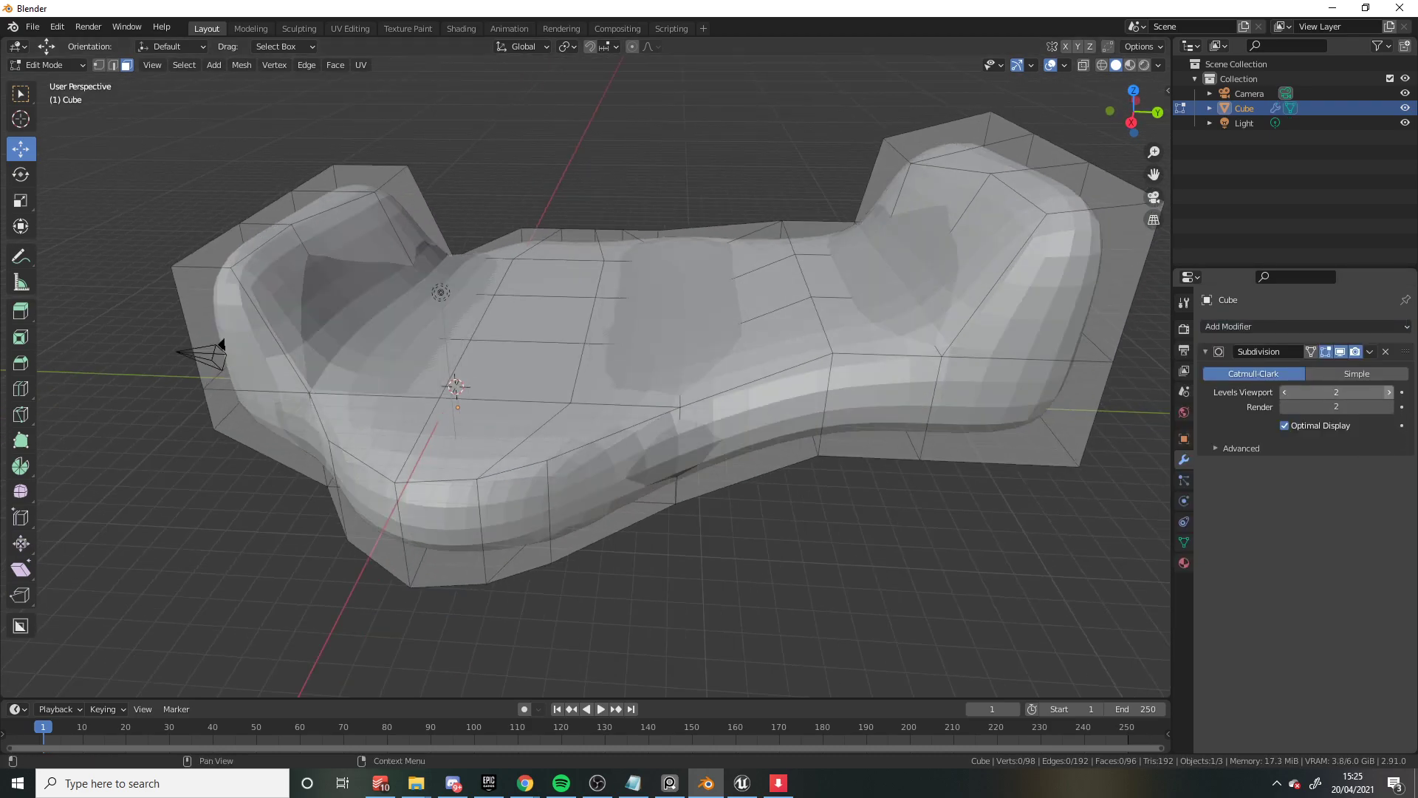
{"action": "left_click", "coordinate": [1390, 392]}
{"action": "middle_click_drag", "start_coordinate": [517, 369], "coordinate": [796, 542]}
Step: Examine the smoothed terrain mesh from several sides, in and out of Edit Mode, and undo the last change
{"action": "key", "text": "Tab"}
{"action": "key", "text": "Tab"}
{"action": "left_click", "coordinate": [584, 450]}
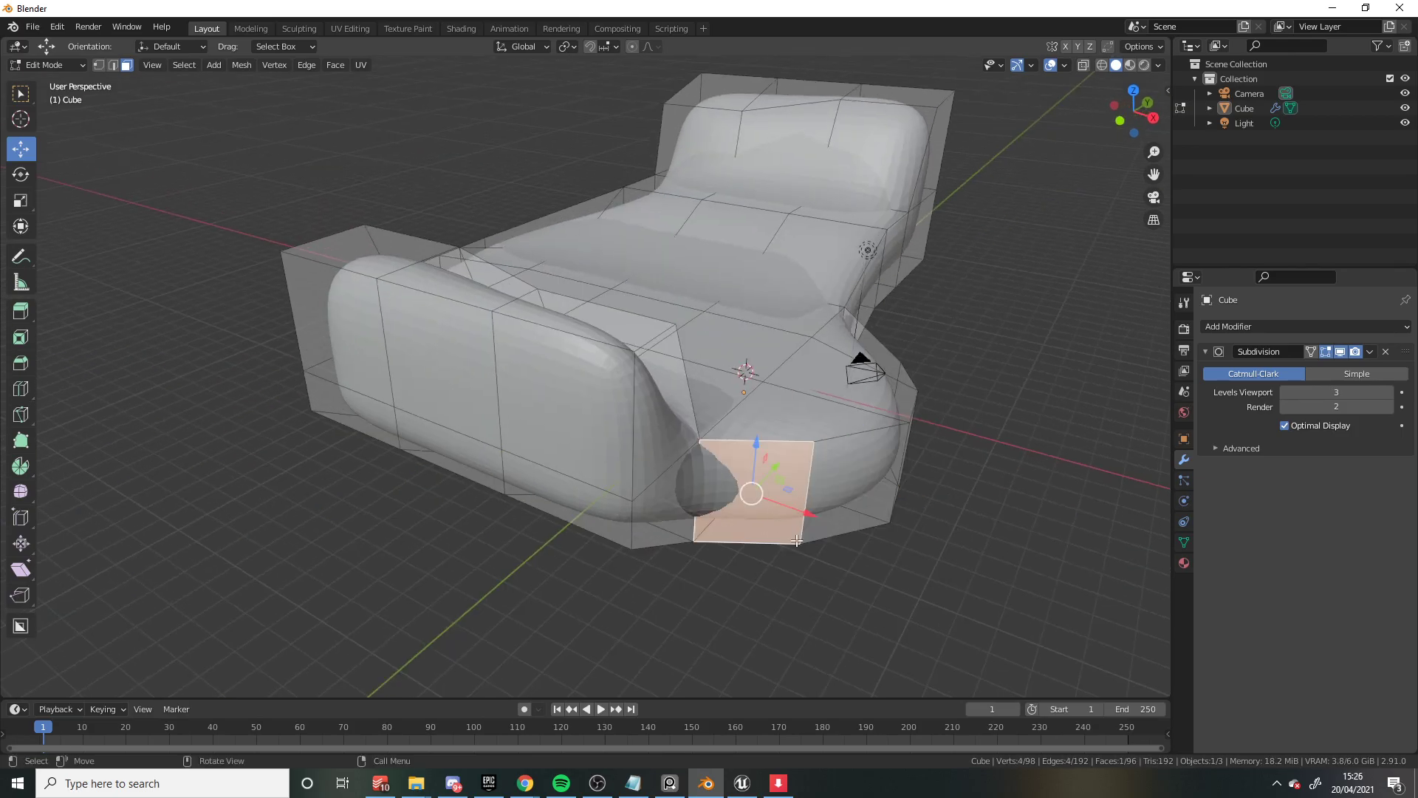
{"action": "key", "text": "ctrl+z"}
{"action": "middle_click_drag", "start_coordinate": [832, 615], "coordinate": [890, 294]}
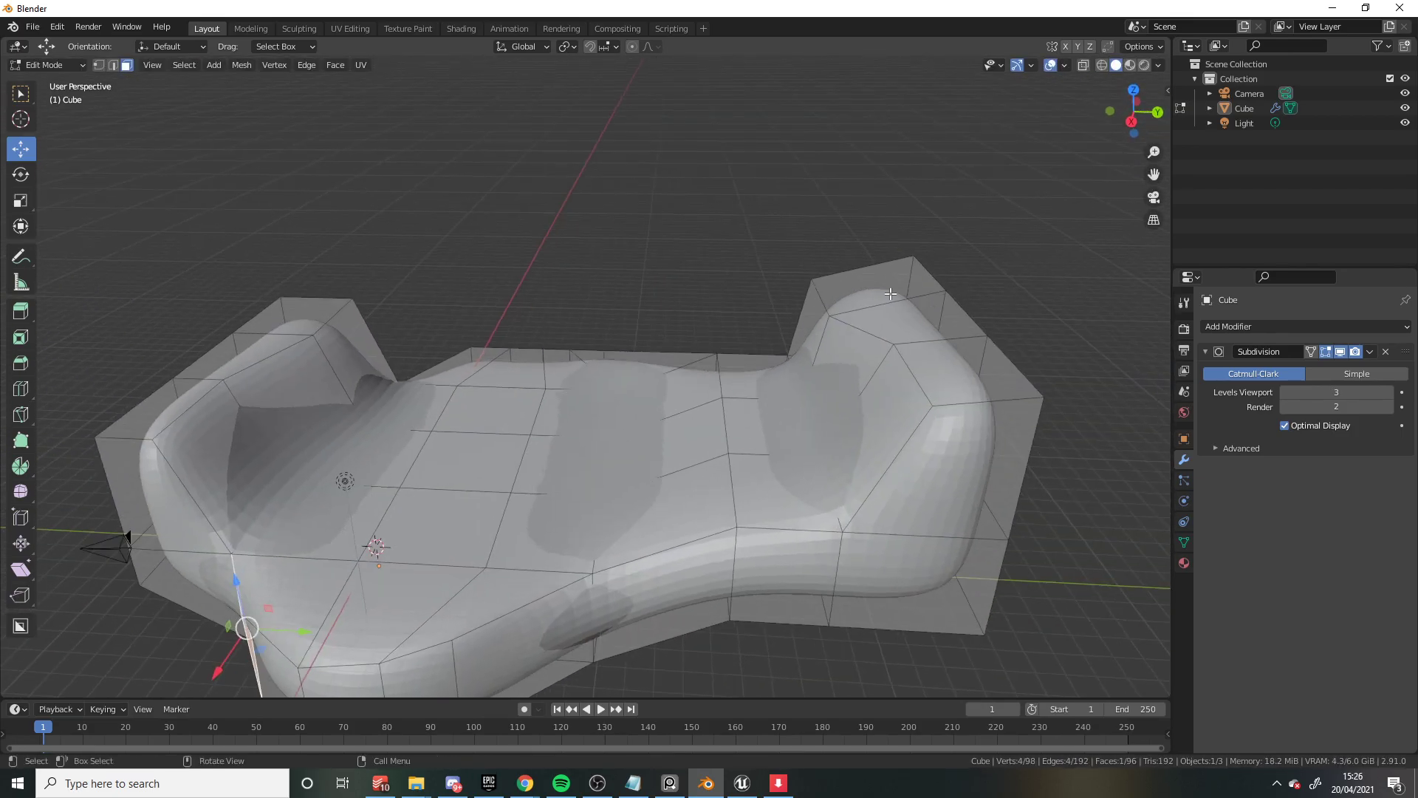
{"action": "left_click", "coordinate": [939, 230]}
{"action": "middle_click_drag", "start_coordinate": [939, 229], "coordinate": [366, 301]}
{"action": "key", "text": "3"}
{"action": "left_click", "coordinate": [206, 443]}
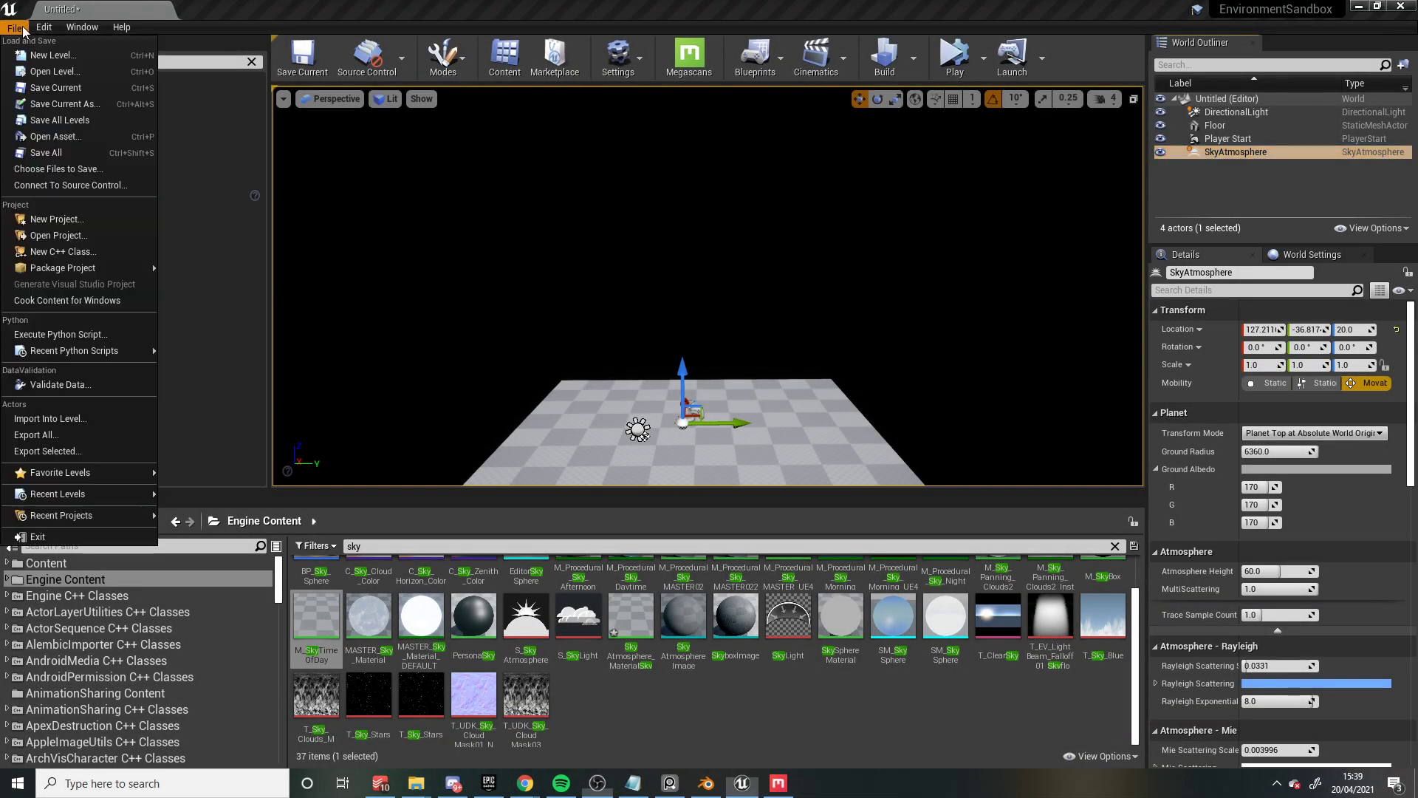
Step: Switch to Unreal Editor, create a new level with a sky and clouds, and delete its floor and preview mesh
{"action": "left_click", "coordinate": [46, 55]}
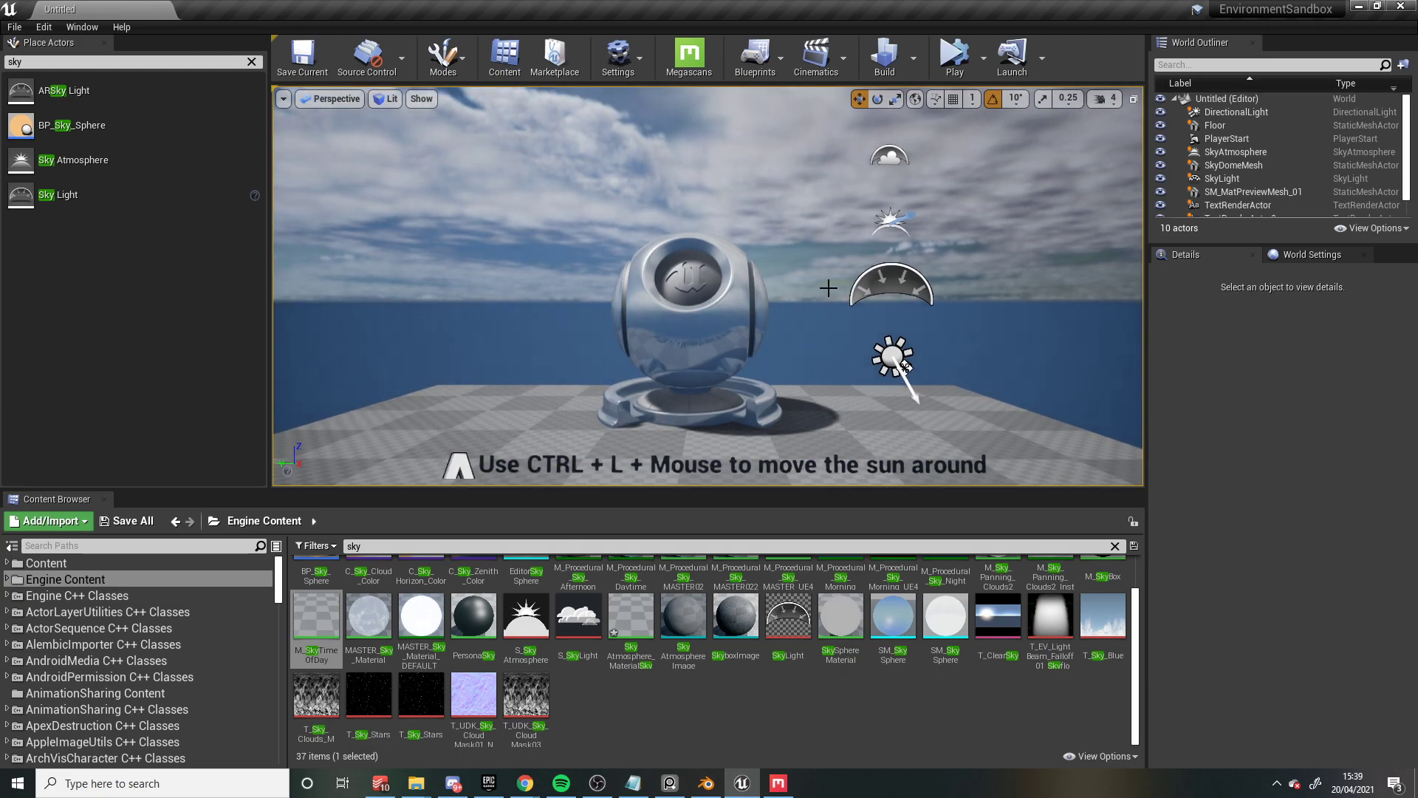
{"action": "left_click", "coordinate": [802, 439]}
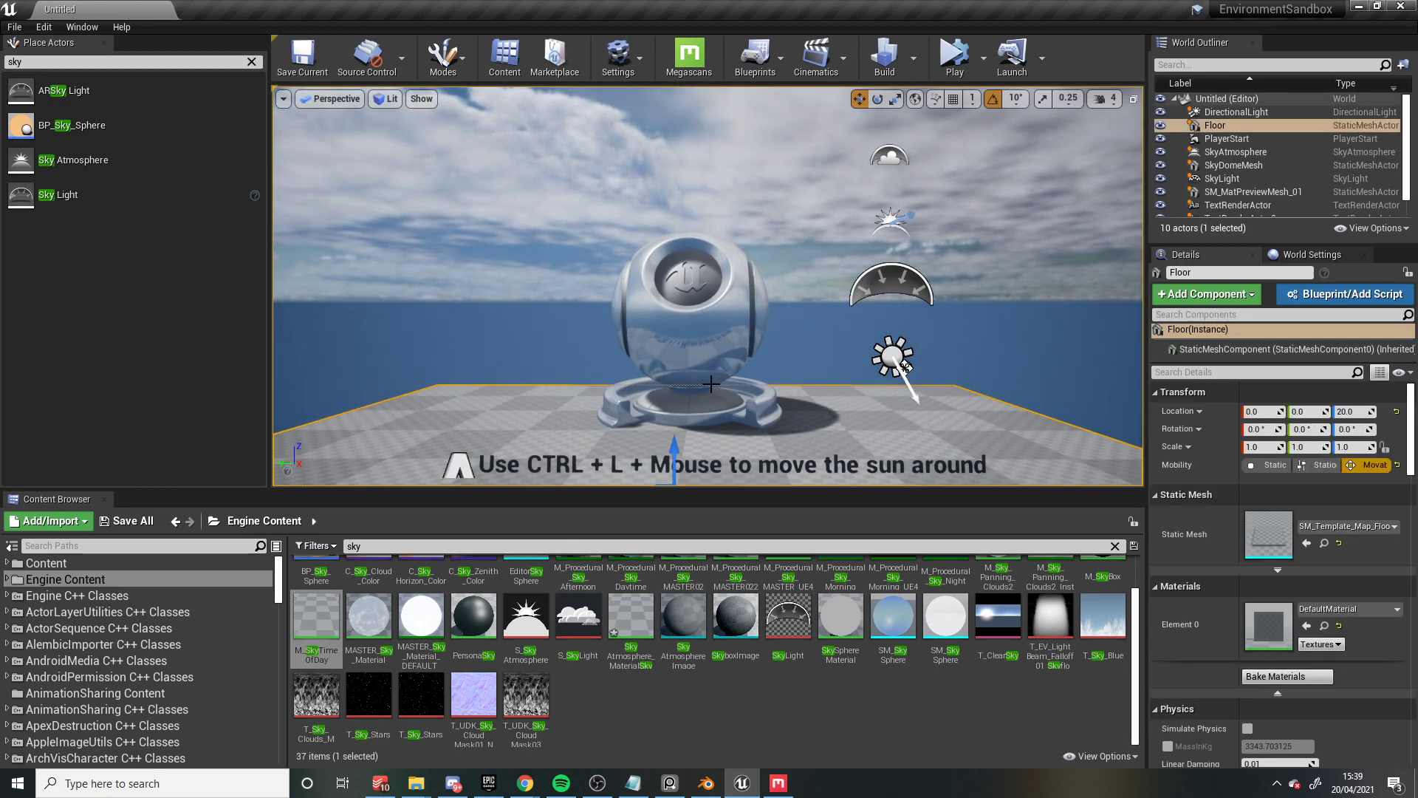
{"action": "key", "text": "Delete"}
{"action": "left_click", "coordinate": [701, 328]}
{"action": "key", "text": "Delete"}
Step: Lower the sun toward the horizon for a sunset and set the volumetric cloud's layer bottom altitude to about 6.62
{"action": "right_click_drag", "start_coordinate": [702, 328], "coordinate": [961, 284]}
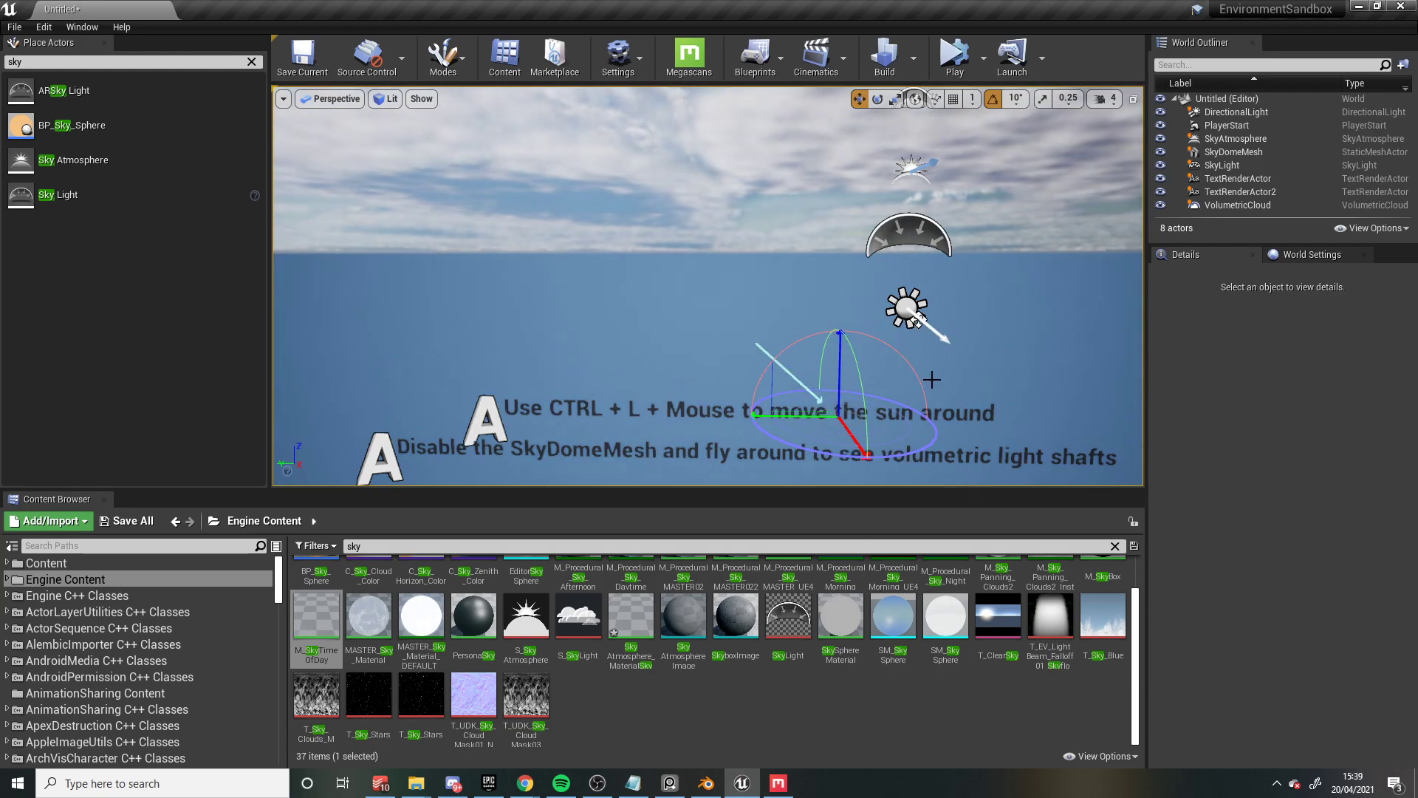
{"action": "key", "text": "ctrl+l"}
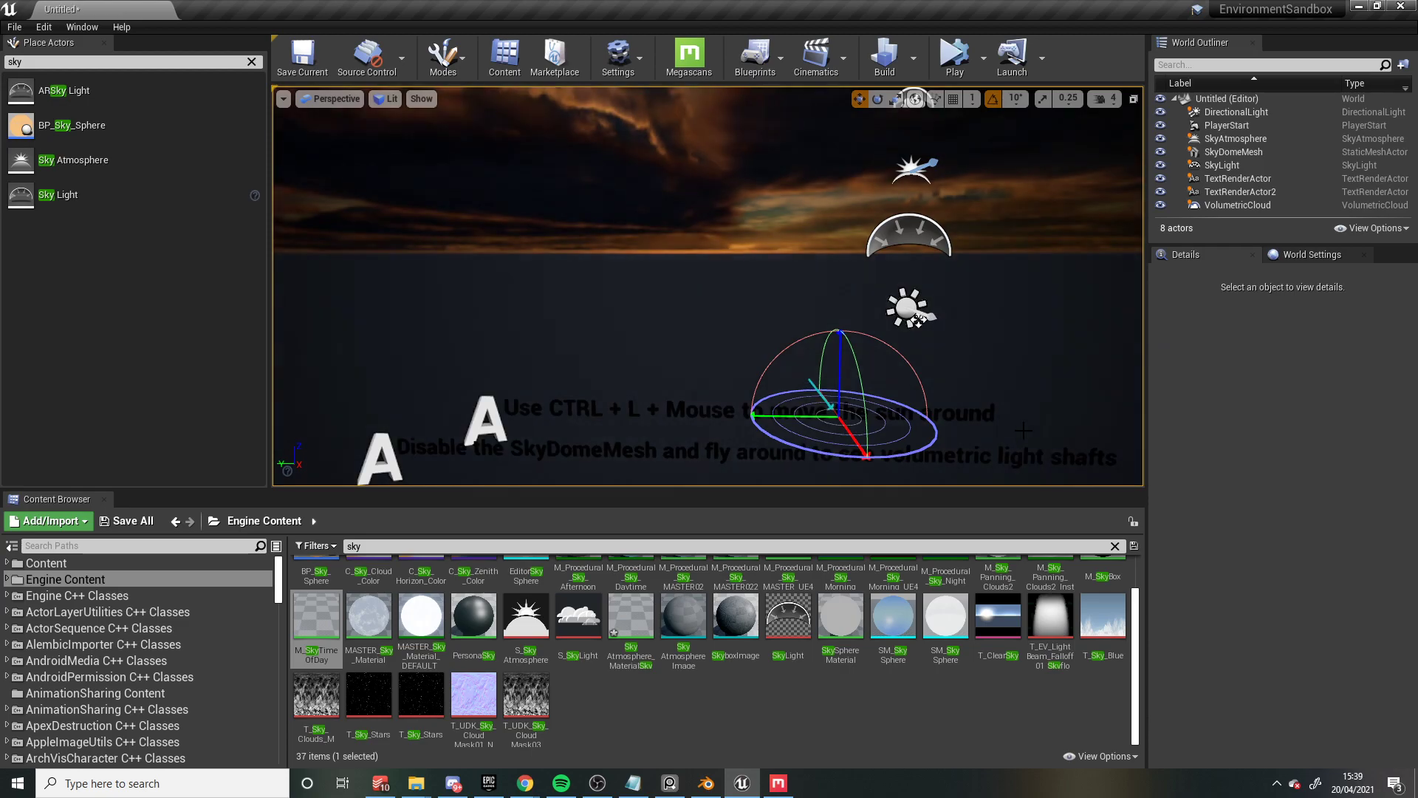
{"action": "left_click", "coordinate": [1236, 111]}
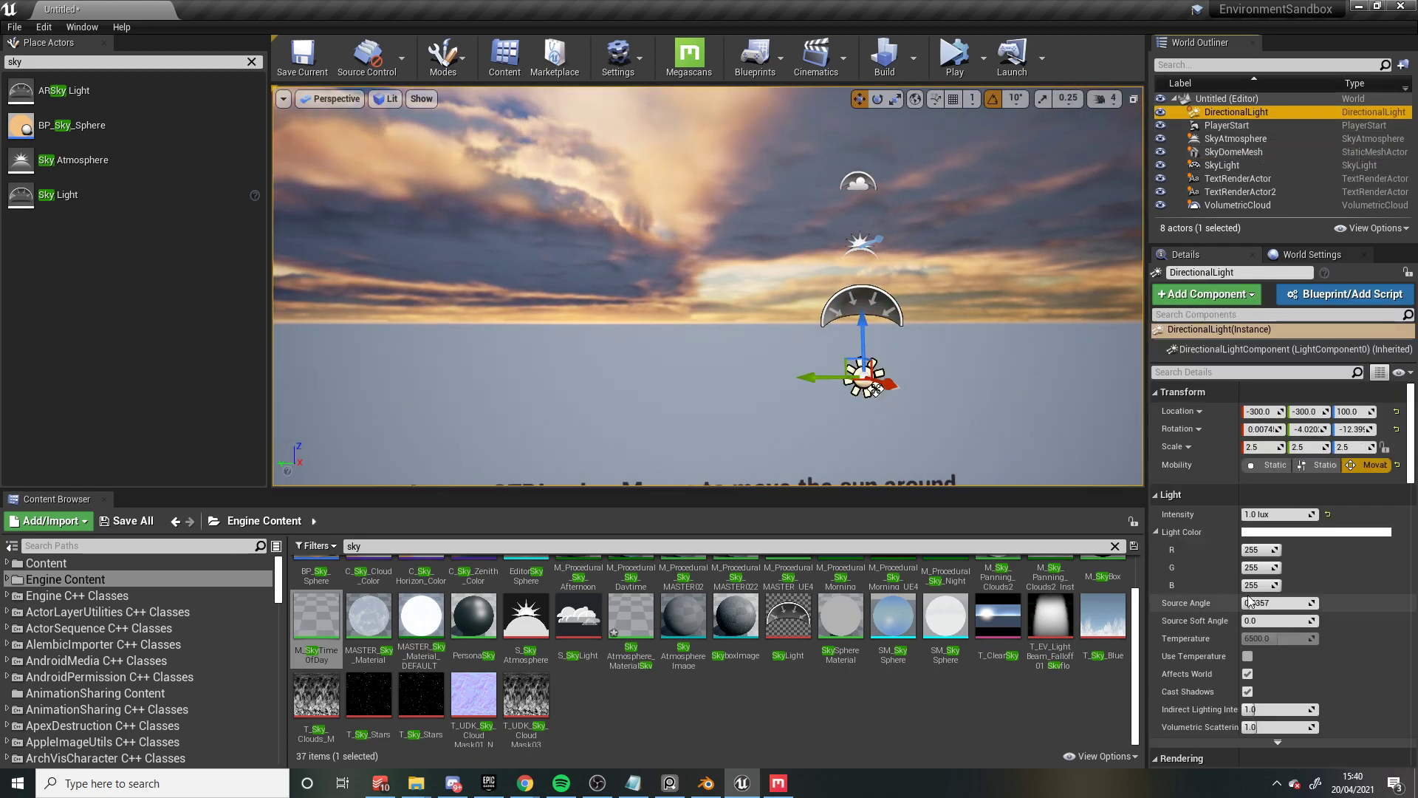
{"action": "left_click", "coordinate": [1237, 205]}
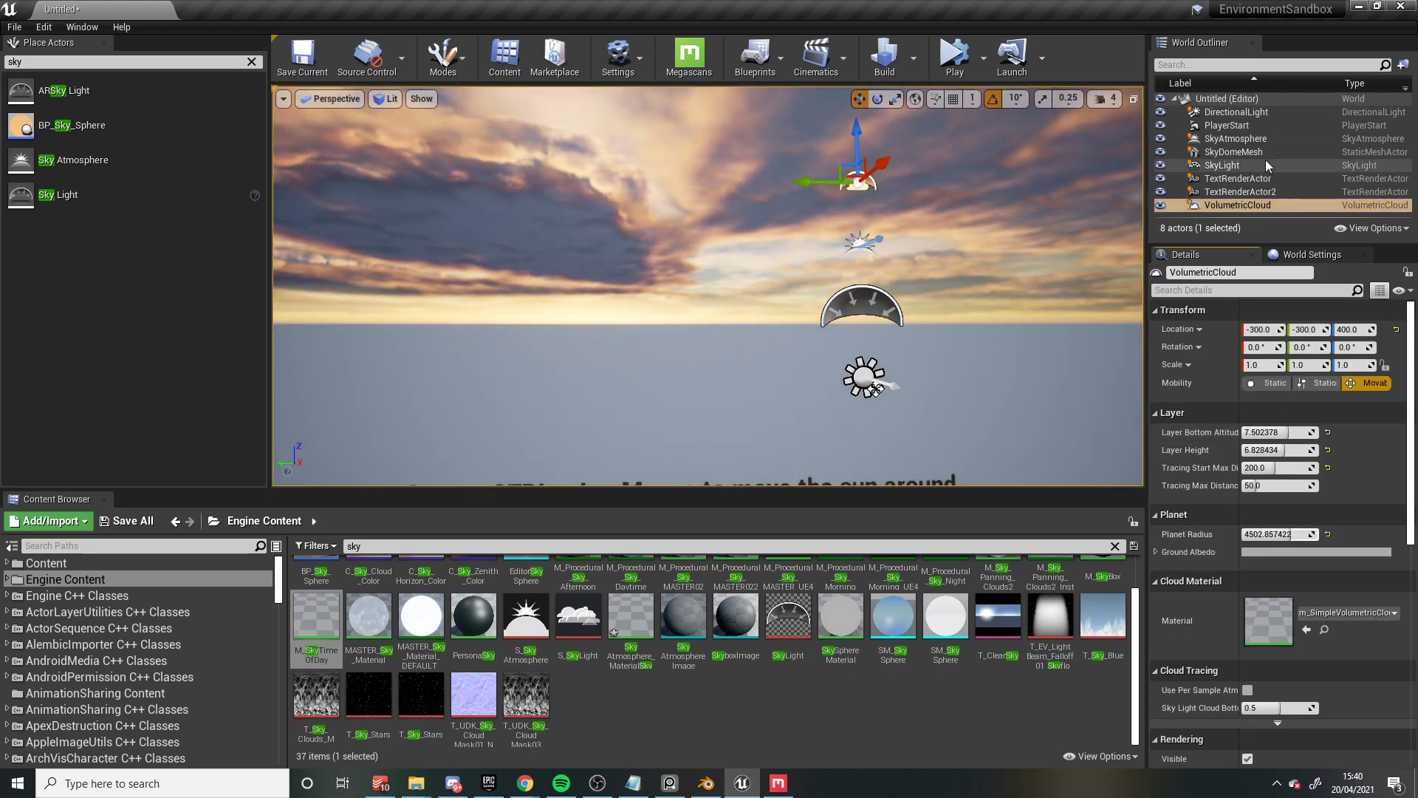
Step: Set the SkyAtmosphere's Rayleigh Scattering color to pink with R 1.0, G 0.0 and B about 0.24
{"action": "left_click", "coordinate": [1236, 138]}
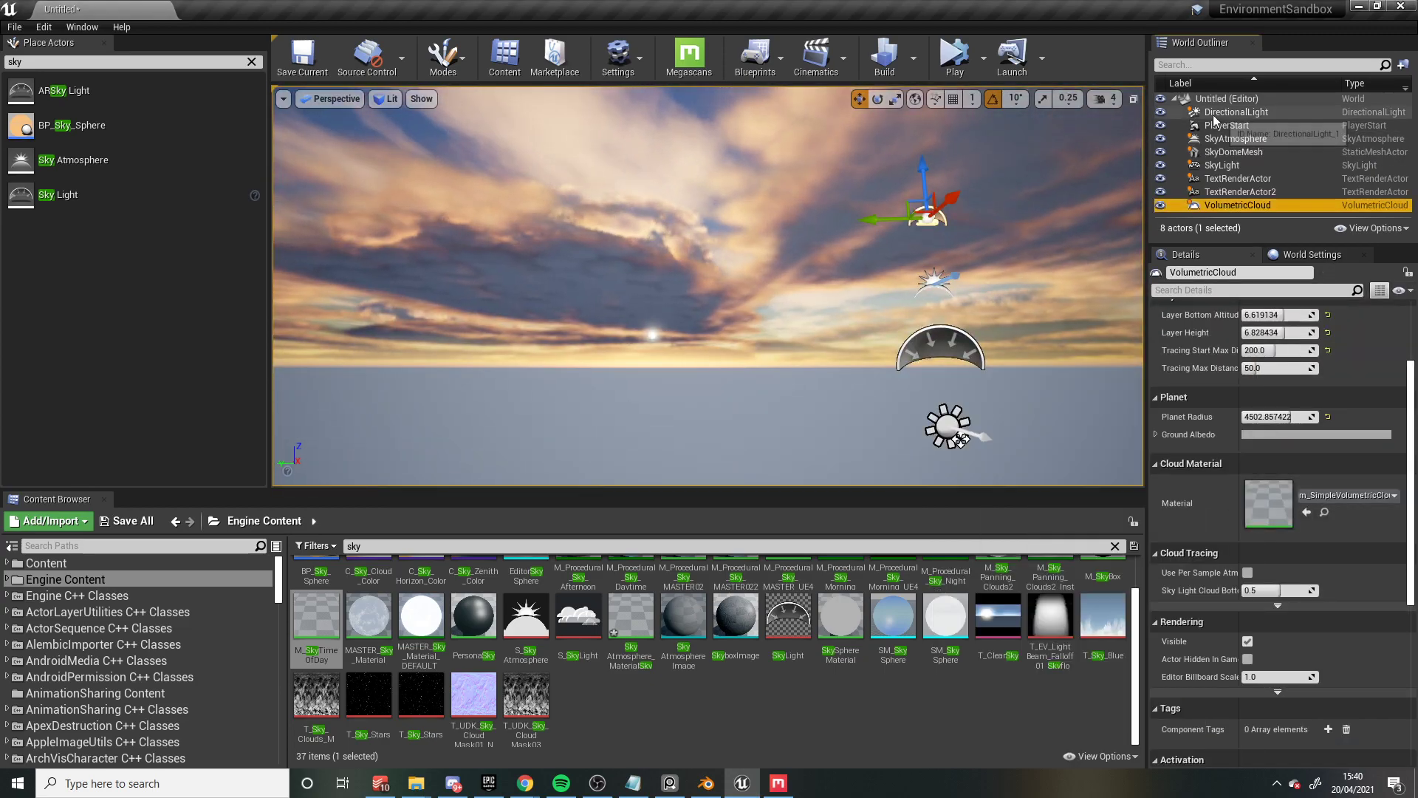
{"action": "left_click", "coordinate": [1330, 565]}
{"action": "left_click", "coordinate": [1113, 478]}
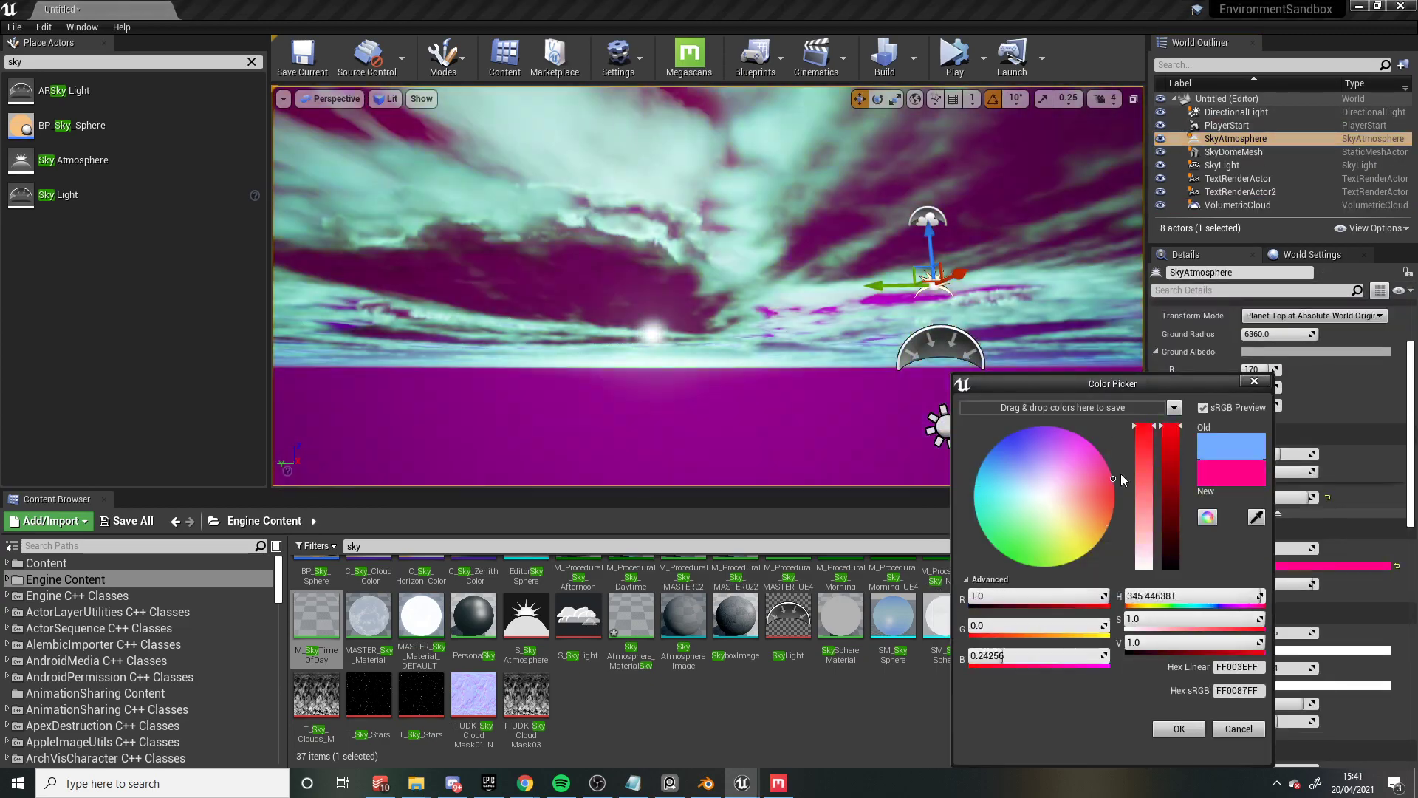
{"action": "left_click_drag", "start_coordinate": [1107, 383], "coordinate": [807, 318]}
{"action": "left_click", "coordinate": [878, 663]}
Step: Pick a new color for another SkyAtmosphere property to shift the tint of the sky
{"action": "scroll", "coordinate": [1330, 480], "scroll_direction": "down", "scroll_amount": 3}
{"action": "left_click", "coordinate": [1330, 513]}
{"action": "left_click", "coordinate": [1090, 463]}
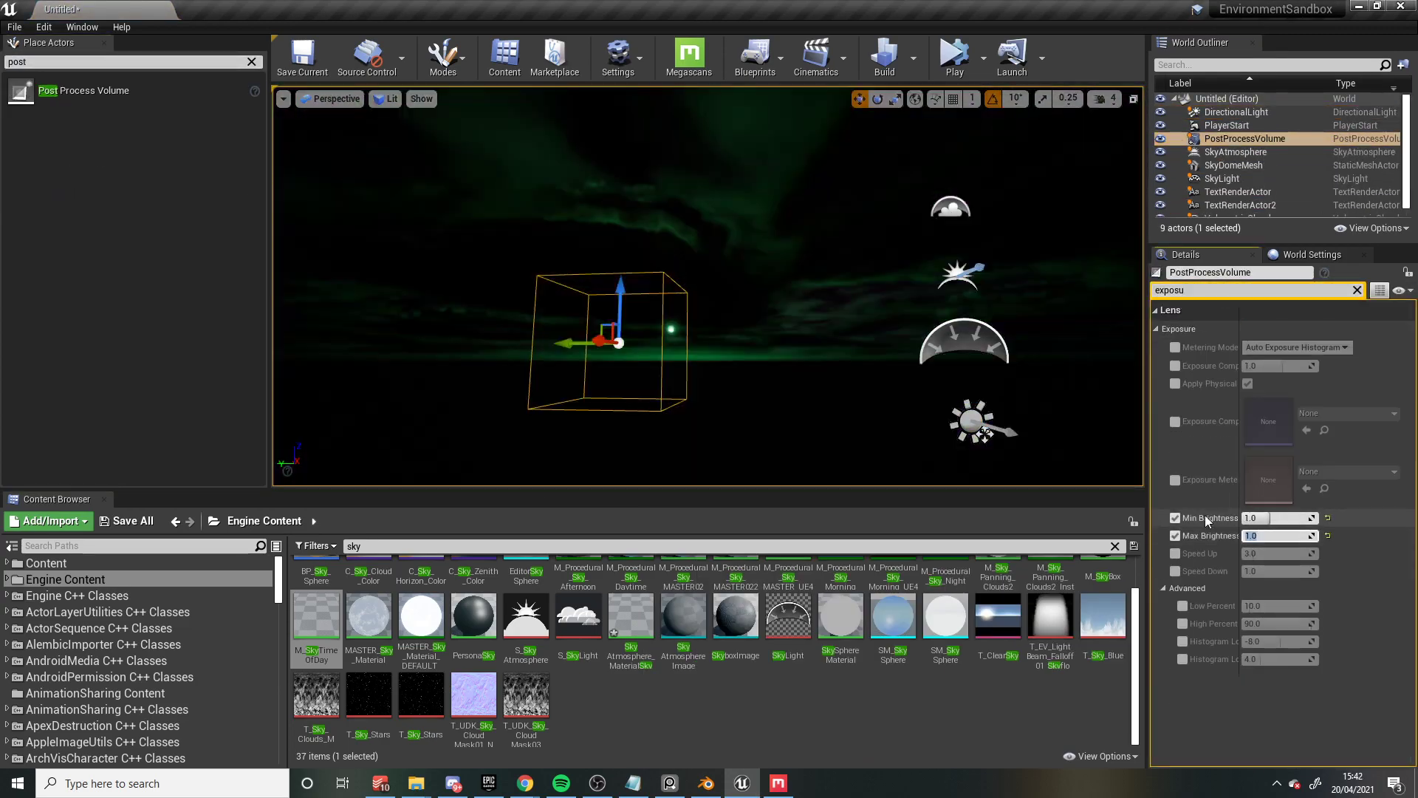
Step: Review the settings of the sky dome mesh, directional light and SkyAtmosphere, and examine the mannequin's scale against the terrain
{"action": "left_click", "coordinate": [1241, 165]}
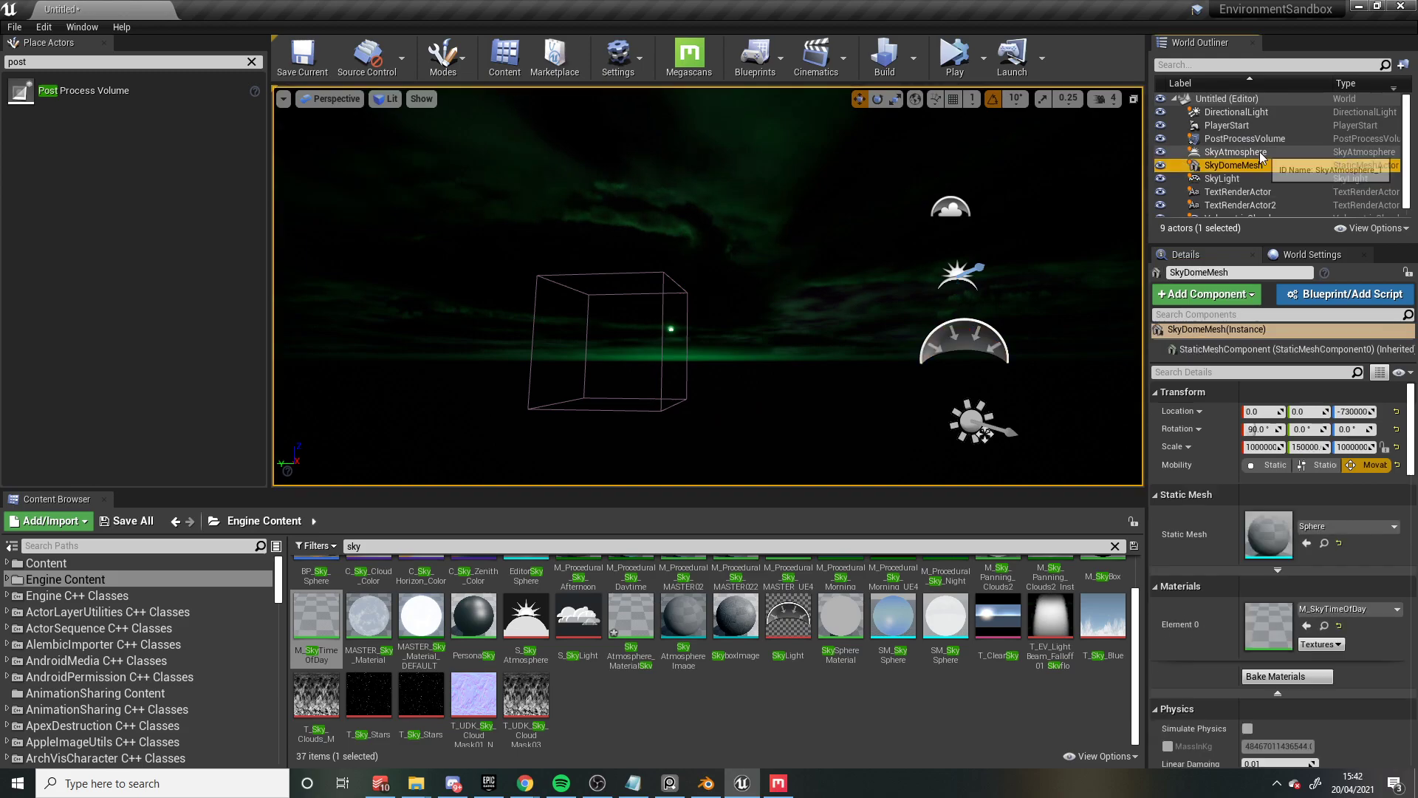
{"action": "left_click", "coordinate": [1236, 112]}
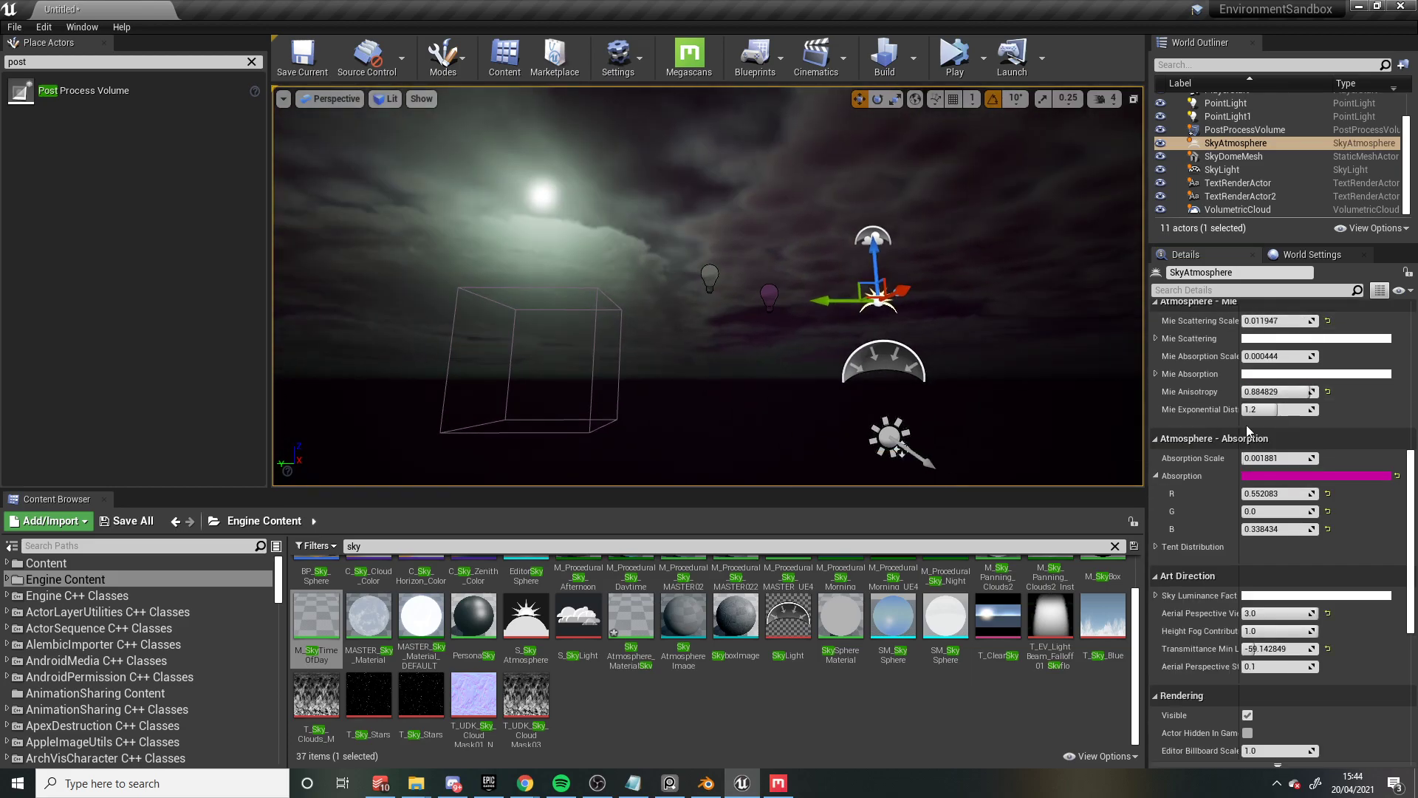
{"action": "scroll", "coordinate": [1247, 430], "scroll_direction": "up", "scroll_amount": 5}
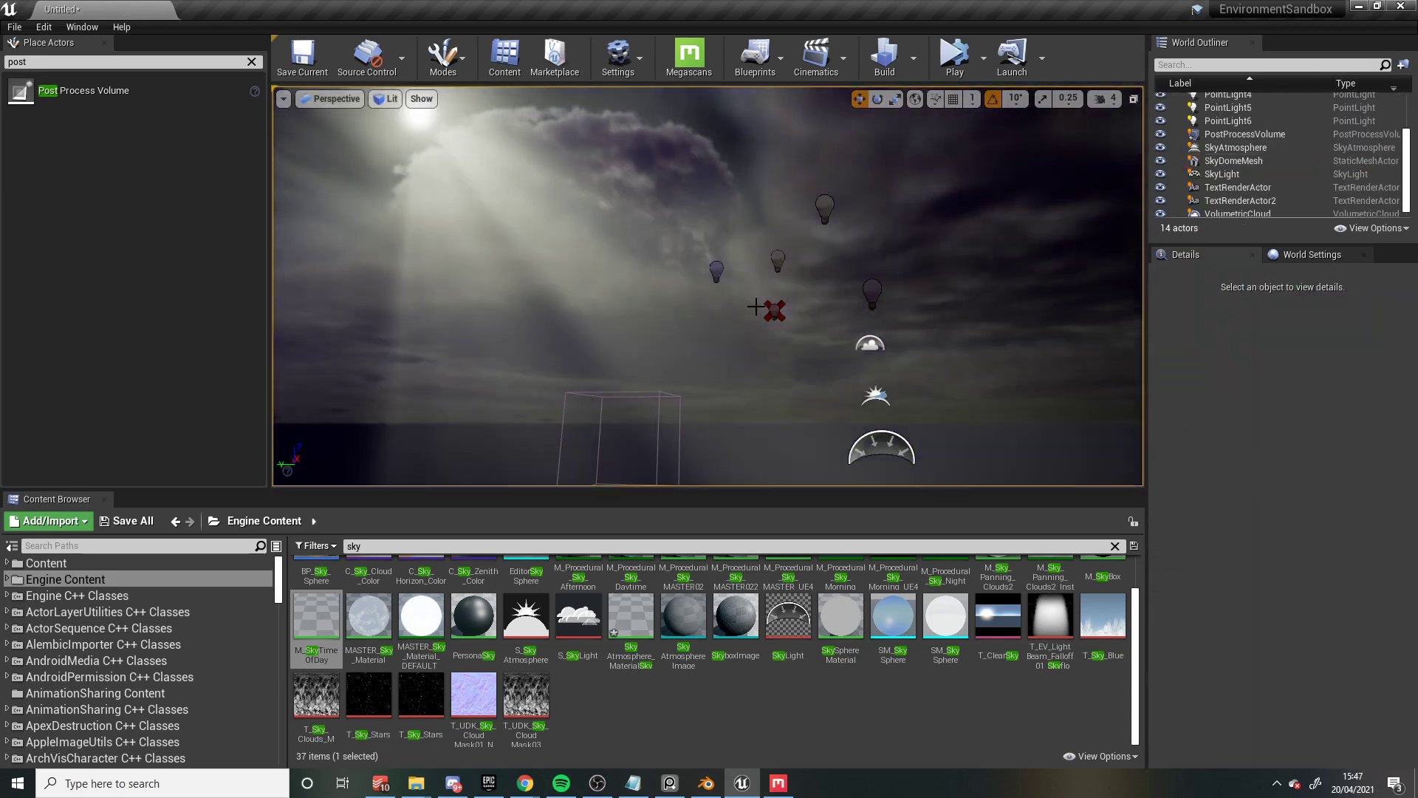
{"action": "left_click", "coordinate": [1233, 160]}
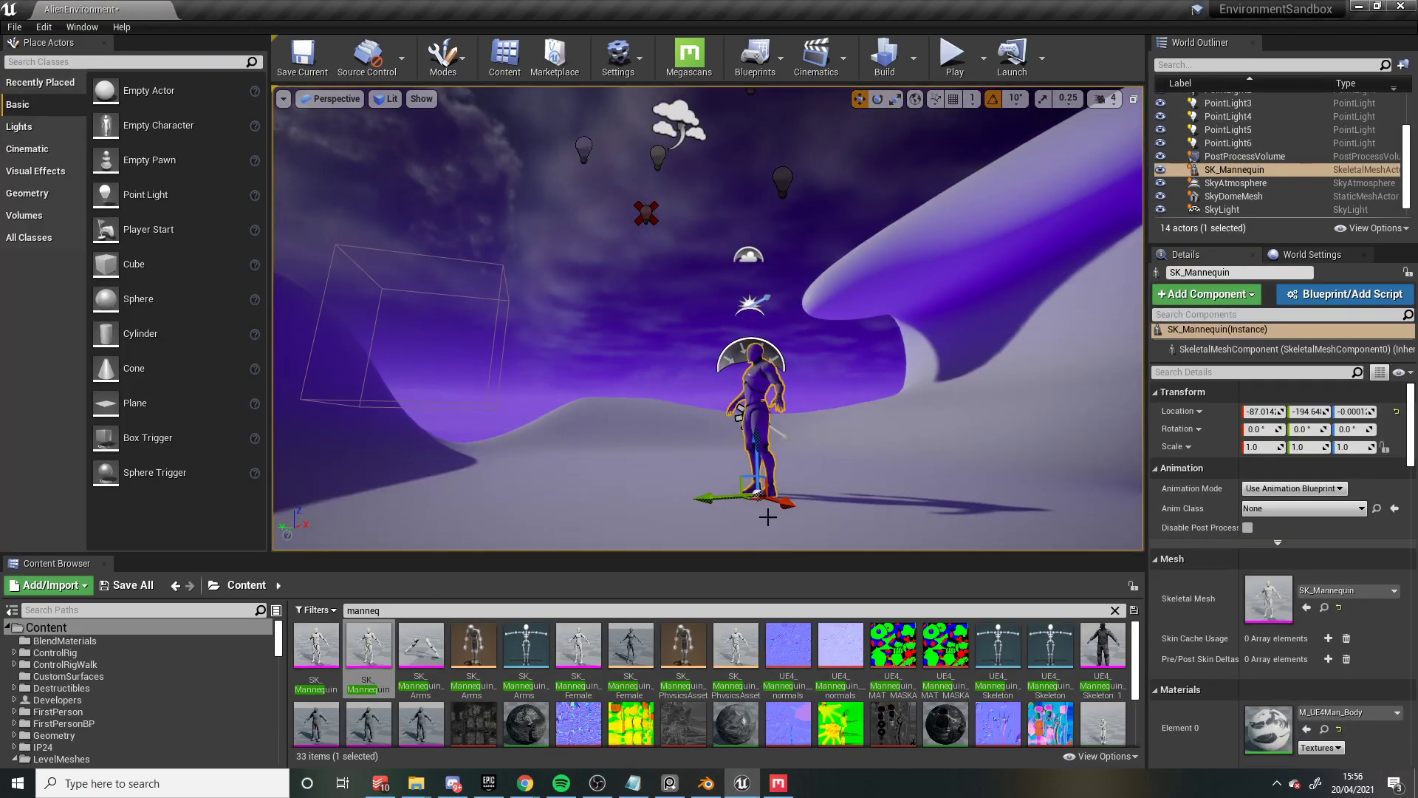
{"action": "right_click_drag", "start_coordinate": [713, 474], "coordinate": [783, 465]}
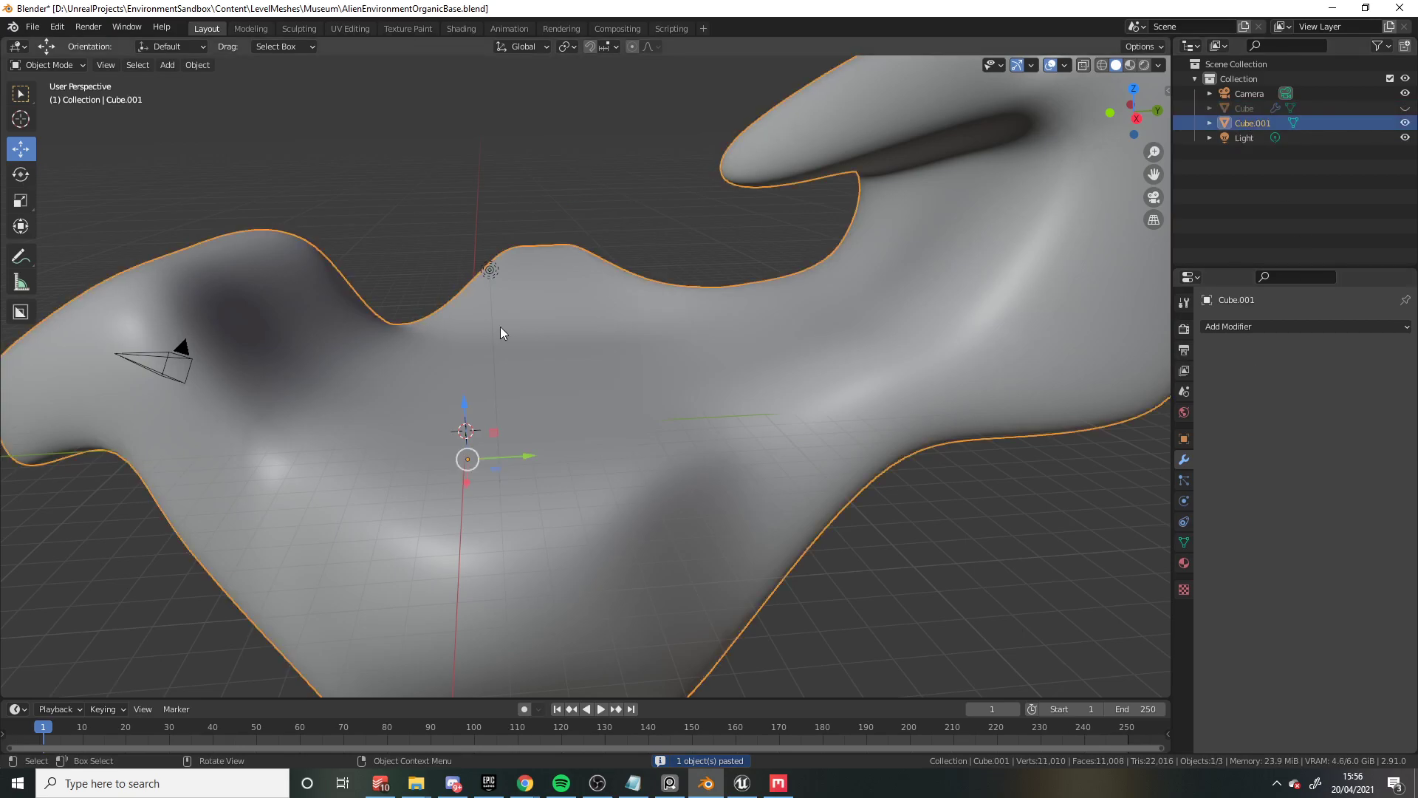
Step: Switch to the terrain mesh Cube.001 in Blender and start sculpting it with the Draw brush at 50 px radius and 0.500 strength
{"action": "left_click", "coordinate": [293, 33]}
{"action": "scroll", "coordinate": [443, 396], "scroll_direction": "down", "scroll_amount": 5}
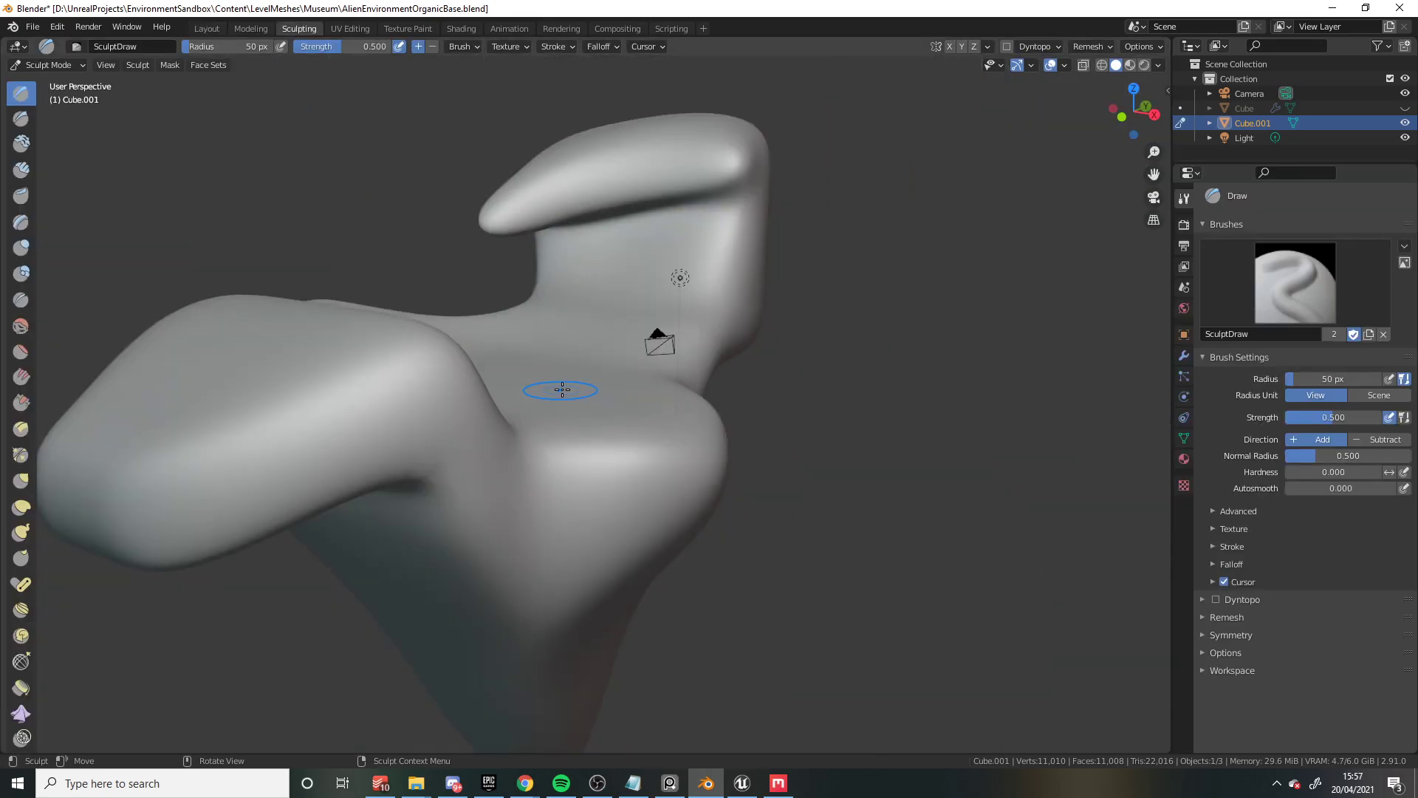
{"action": "mouse_move", "coordinate": [553, 392]}
{"action": "middle_mouse_down"}
{"action": "mouse_move", "coordinate": [591, 413]}
{"action": "mouse_move", "coordinate": [565, 451]}
{"action": "mouse_move", "coordinate": [832, 411]}
{"action": "mouse_move", "coordinate": [643, 440]}
{"action": "mouse_move", "coordinate": [650, 473]}
{"action": "mouse_move", "coordinate": [462, 479]}
{"action": "middle_mouse_up"}
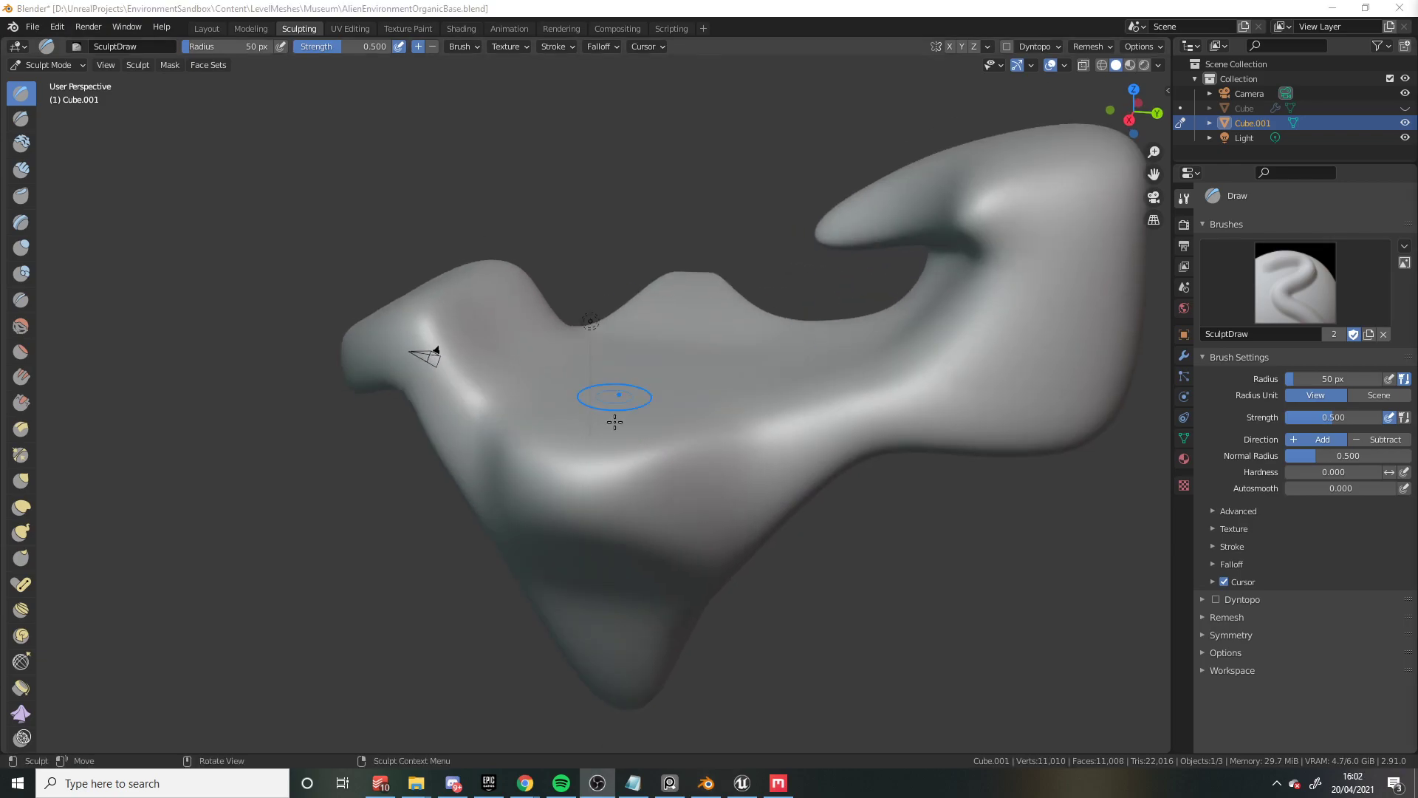
{"action": "mouse_move", "coordinate": [610, 414]}
{"action": "middle_mouse_down"}
{"action": "mouse_move", "coordinate": [574, 361]}
{"action": "mouse_move", "coordinate": [646, 514]}
{"action": "mouse_move", "coordinate": [791, 563]}
{"action": "mouse_move", "coordinate": [639, 436]}
{"action": "mouse_move", "coordinate": [617, 336]}
{"action": "mouse_move", "coordinate": [593, 389]}
{"action": "middle_mouse_up"}
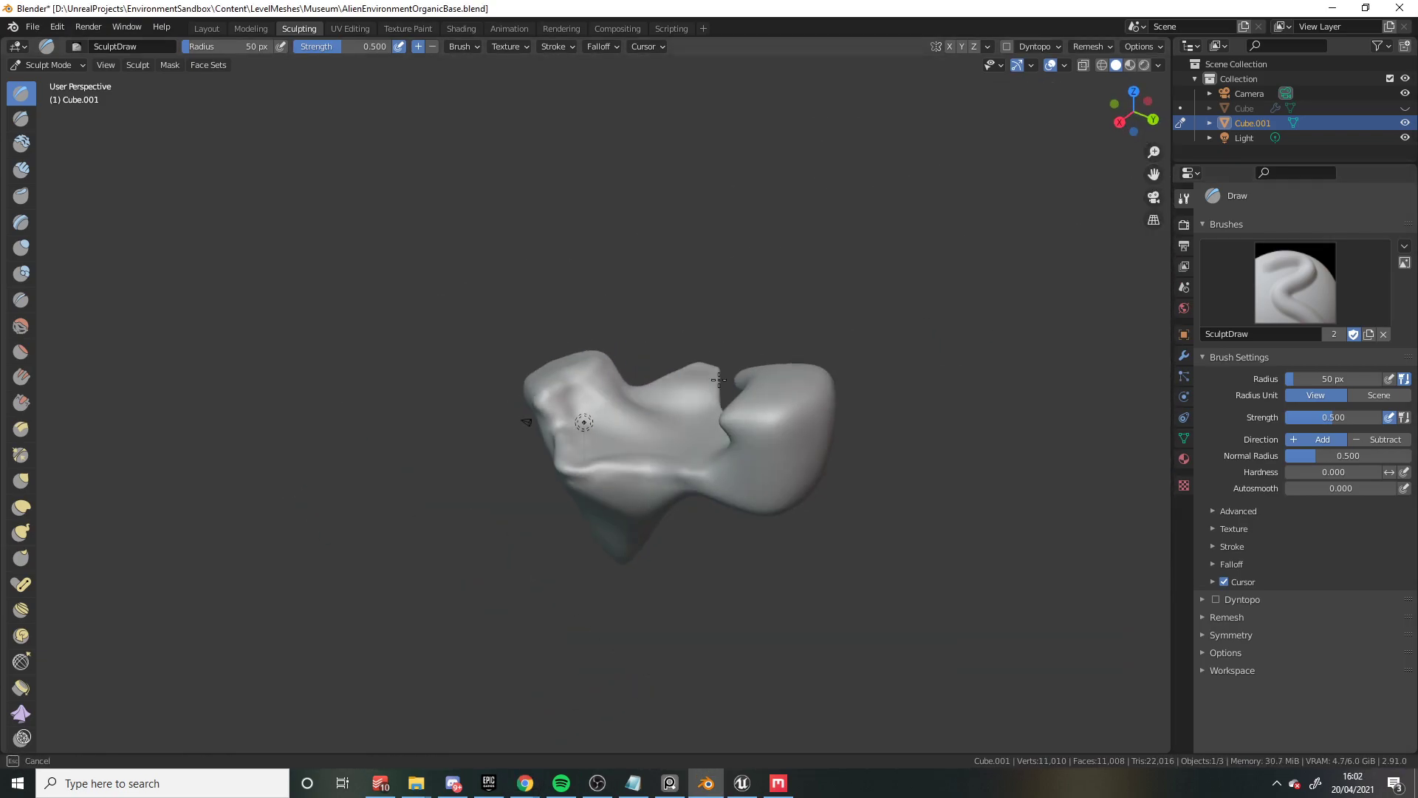
Step: Sculpt ridges and grooves into the terrain's pointed underside and its shorter side arm with the Draw brush
{"action": "mouse_move", "coordinate": [493, 414]}
{"action": "middle_mouse_down"}
{"action": "mouse_move", "coordinate": [513, 481]}
{"action": "mouse_move", "coordinate": [687, 561]}
{"action": "mouse_move", "coordinate": [636, 576]}
{"action": "mouse_move", "coordinate": [631, 692]}
{"action": "mouse_move", "coordinate": [605, 291]}
{"action": "mouse_move", "coordinate": [573, 342]}
{"action": "mouse_move", "coordinate": [573, 326]}
{"action": "mouse_move", "coordinate": [801, 377]}
{"action": "mouse_move", "coordinate": [506, 734]}
{"action": "mouse_move", "coordinate": [468, 142]}
{"action": "mouse_move", "coordinate": [598, 243]}
{"action": "mouse_move", "coordinate": [494, 517]}
{"action": "middle_mouse_up"}
{"action": "scroll", "coordinate": [480, 545], "scroll_direction": "up", "scroll_amount": 5}
{"action": "middle_click_drag", "start_coordinate": [492, 641], "coordinate": [455, 445]}
{"action": "middle_click_drag", "start_coordinate": [440, 496], "coordinate": [450, 639]}
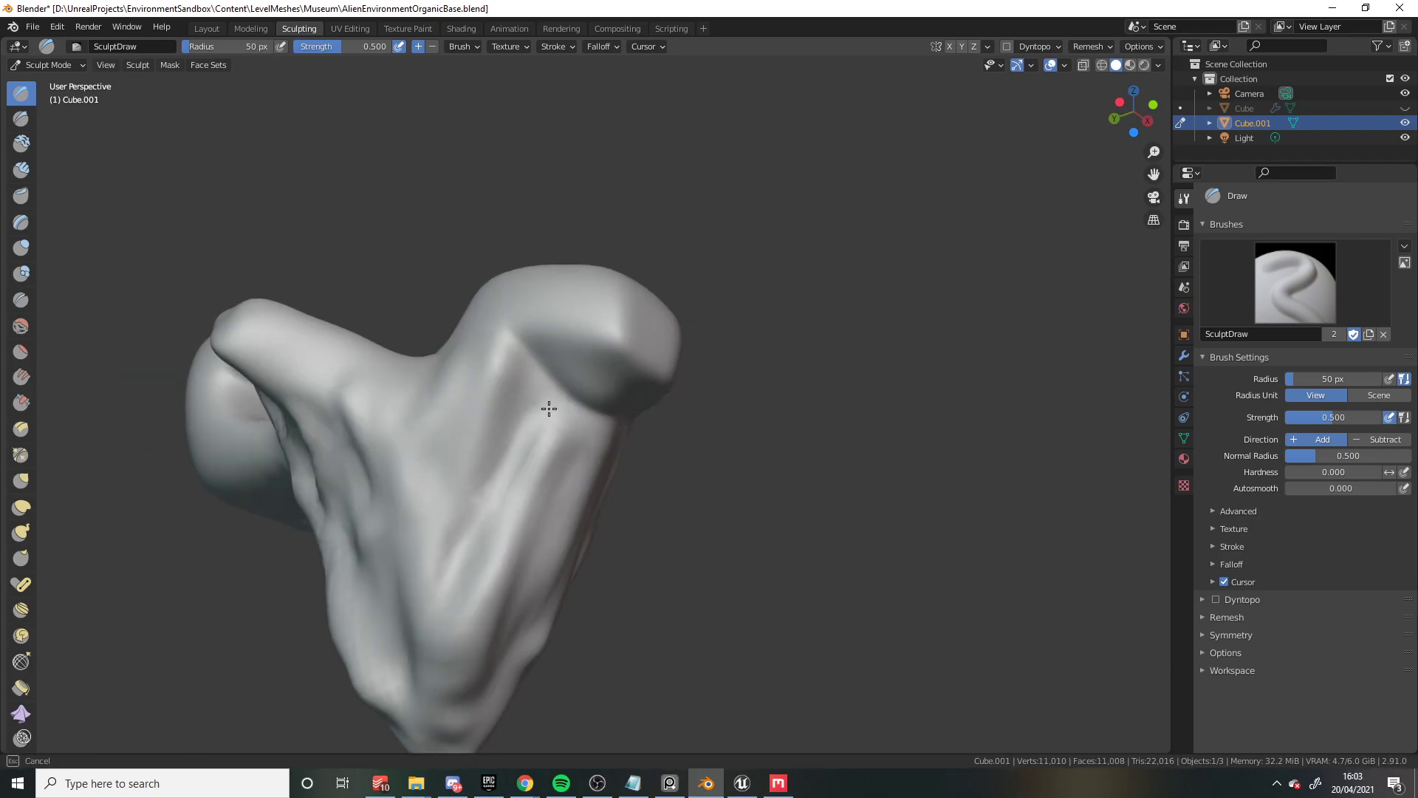
{"action": "mouse_move", "coordinate": [549, 409]}
{"action": "middle_mouse_down"}
{"action": "mouse_move", "coordinate": [557, 326]}
{"action": "mouse_move", "coordinate": [497, 231]}
{"action": "mouse_move", "coordinate": [757, 515]}
{"action": "mouse_move", "coordinate": [544, 544]}
{"action": "mouse_move", "coordinate": [416, 532]}
{"action": "middle_mouse_up"}
{"action": "mouse_move", "coordinate": [552, 512]}
{"action": "middle_mouse_down"}
{"action": "mouse_move", "coordinate": [633, 569]}
{"action": "mouse_move", "coordinate": [452, 354]}
{"action": "mouse_move", "coordinate": [665, 515]}
{"action": "mouse_move", "coordinate": [813, 440]}
{"action": "mouse_move", "coordinate": [675, 352]}
{"action": "middle_mouse_up"}
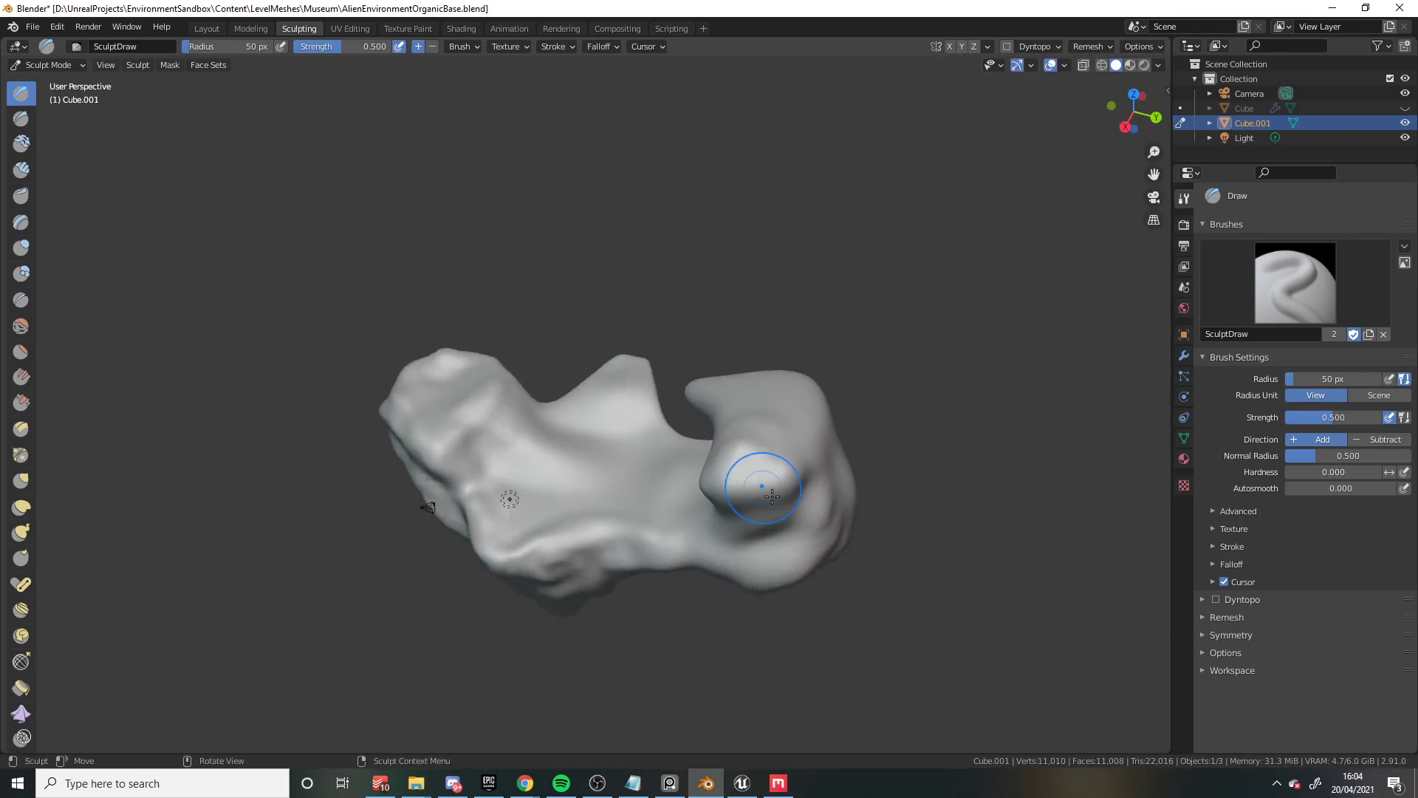
Step: Sculpt rocky bumps and hollows into the overhang, the central hill and the slopes between them
{"action": "mouse_move", "coordinate": [772, 497]}
{"action": "middle_mouse_down"}
{"action": "mouse_move", "coordinate": [402, 672]}
{"action": "mouse_move", "coordinate": [347, 510]}
{"action": "mouse_move", "coordinate": [444, 388]}
{"action": "mouse_move", "coordinate": [415, 516]}
{"action": "mouse_move", "coordinate": [591, 338]}
{"action": "middle_mouse_up"}
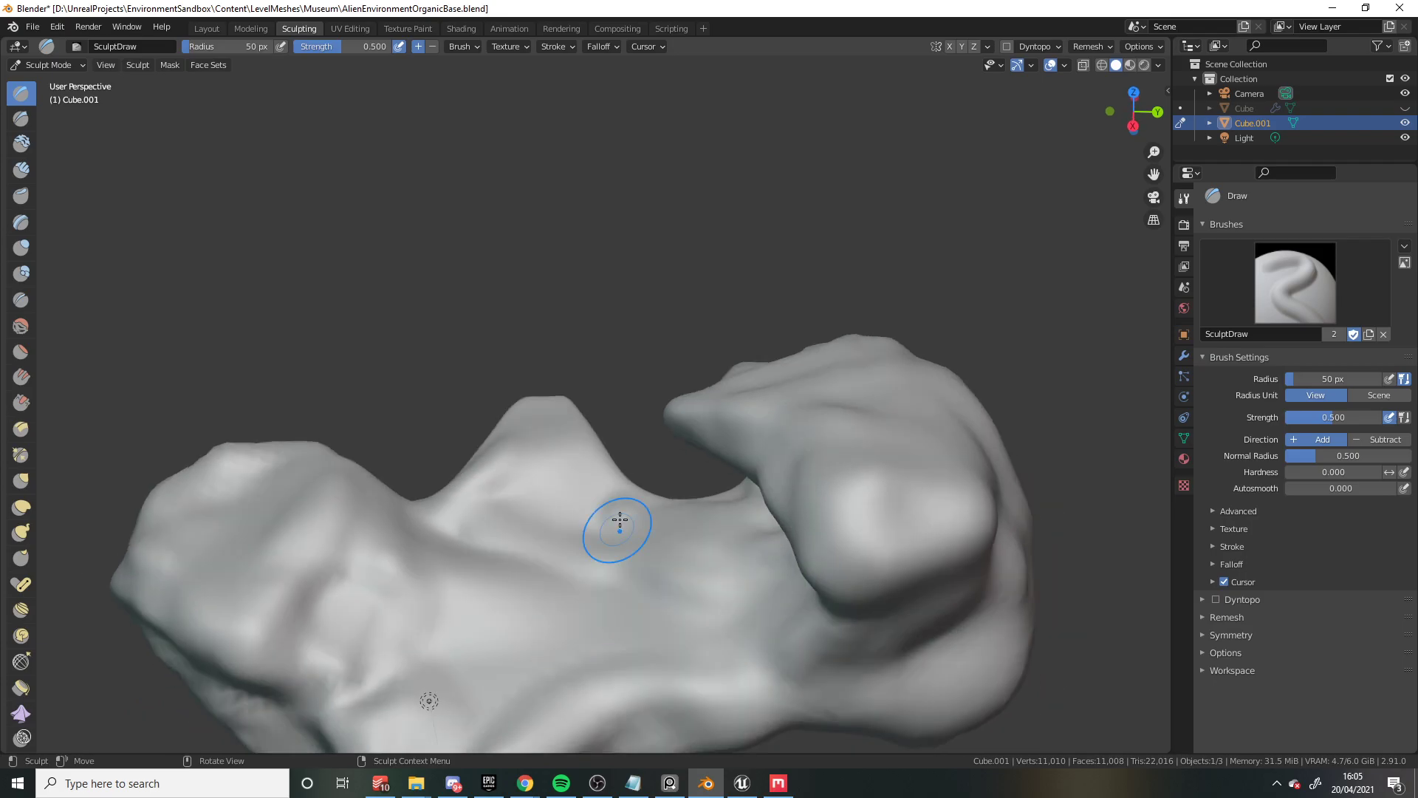
{"action": "mouse_move", "coordinate": [634, 629]}
{"action": "middle_mouse_down"}
{"action": "mouse_move", "coordinate": [357, 485]}
{"action": "mouse_move", "coordinate": [805, 591]}
{"action": "mouse_move", "coordinate": [617, 458]}
{"action": "mouse_move", "coordinate": [646, 388]}
{"action": "middle_mouse_up"}
{"action": "middle_click_drag", "start_coordinate": [782, 542], "coordinate": [587, 552]}
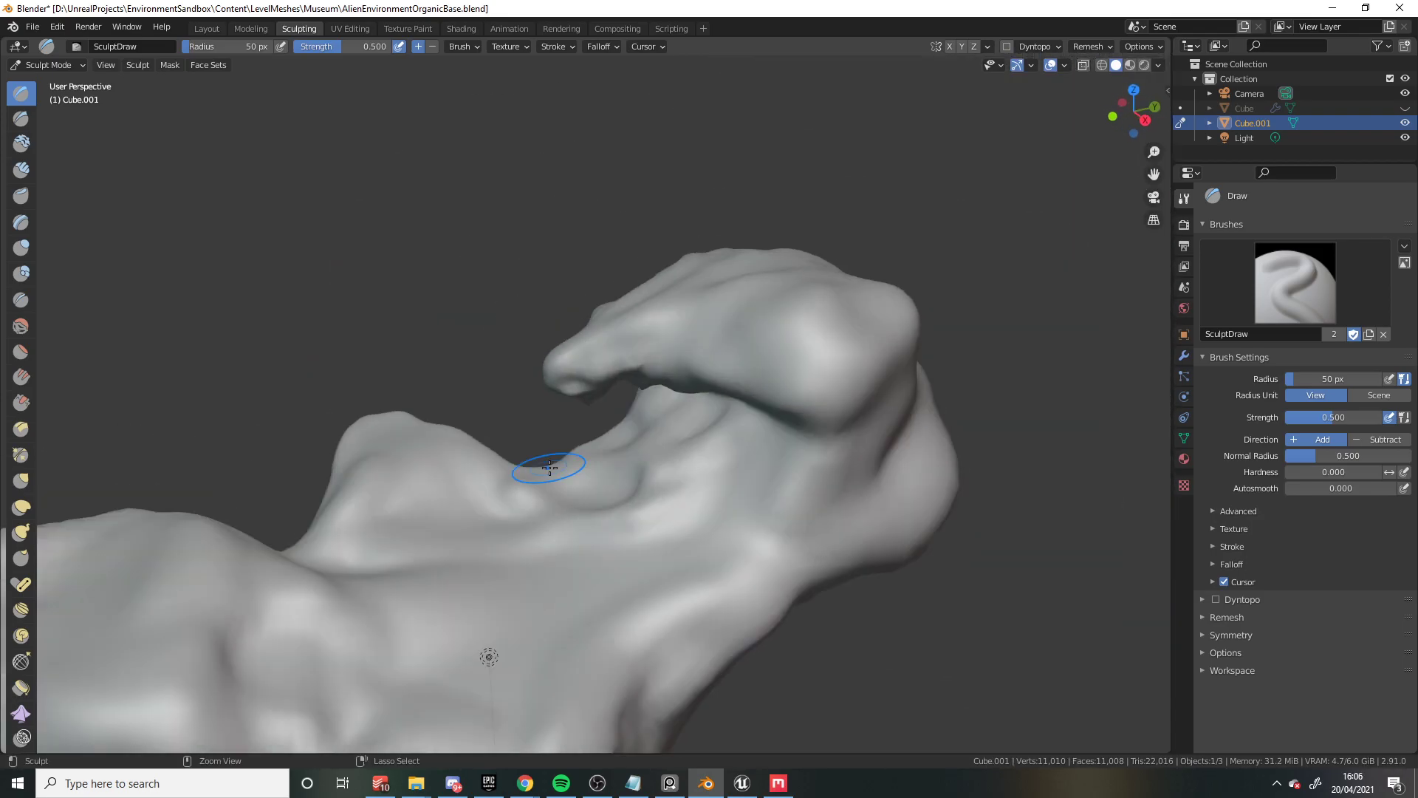
{"action": "mouse_move", "coordinate": [550, 467]}
{"action": "middle_mouse_down"}
{"action": "mouse_move", "coordinate": [694, 563]}
{"action": "mouse_move", "coordinate": [462, 640]}
{"action": "mouse_move", "coordinate": [510, 532]}
{"action": "mouse_move", "coordinate": [601, 594]}
{"action": "mouse_move", "coordinate": [279, 537]}
{"action": "middle_mouse_up"}
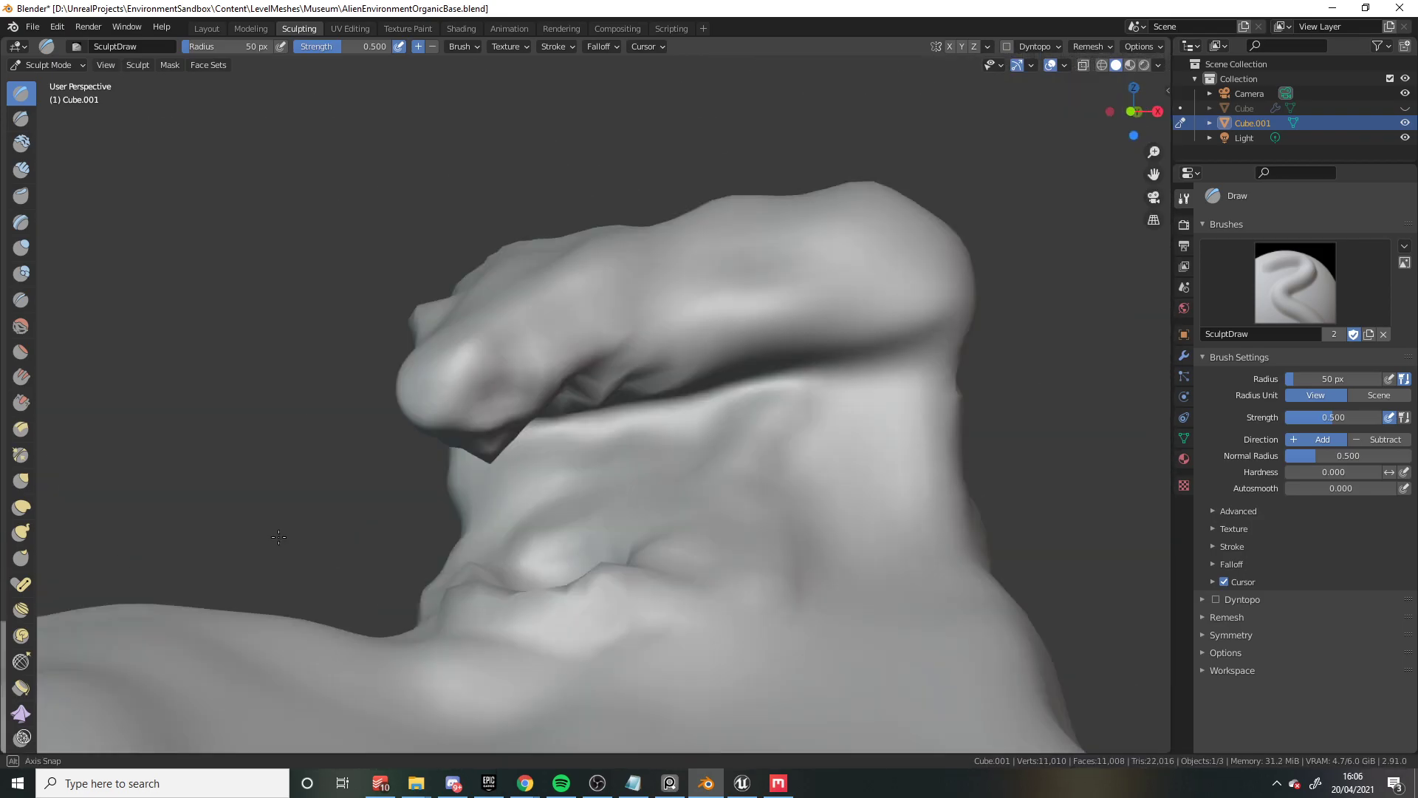
{"action": "mouse_move", "coordinate": [682, 470]}
{"action": "middle_mouse_down"}
{"action": "mouse_move", "coordinate": [702, 532]}
{"action": "mouse_move", "coordinate": [680, 586]}
{"action": "mouse_move", "coordinate": [512, 544]}
{"action": "mouse_move", "coordinate": [674, 463]}
{"action": "mouse_move", "coordinate": [541, 440]}
{"action": "mouse_move", "coordinate": [699, 497]}
{"action": "mouse_move", "coordinate": [630, 577]}
{"action": "middle_mouse_up"}
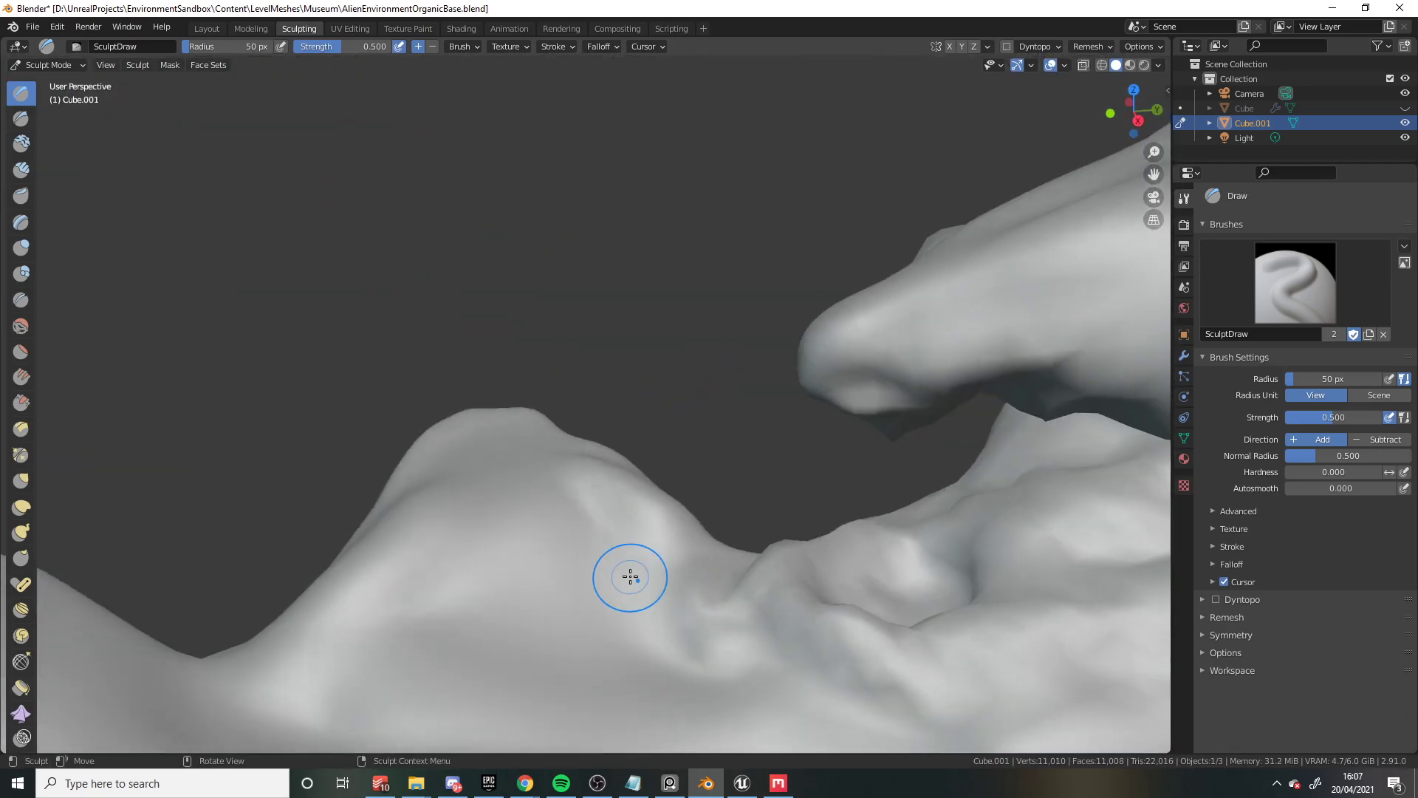
{"action": "mouse_move", "coordinate": [593, 434]}
{"action": "middle_mouse_down"}
{"action": "mouse_move", "coordinate": [237, 300]}
{"action": "mouse_move", "coordinate": [608, 528]}
{"action": "mouse_move", "coordinate": [702, 481]}
{"action": "mouse_move", "coordinate": [858, 475]}
{"action": "mouse_move", "coordinate": [746, 476]}
{"action": "middle_mouse_up"}
{"action": "middle_click_drag", "start_coordinate": [832, 537], "coordinate": [776, 532]}
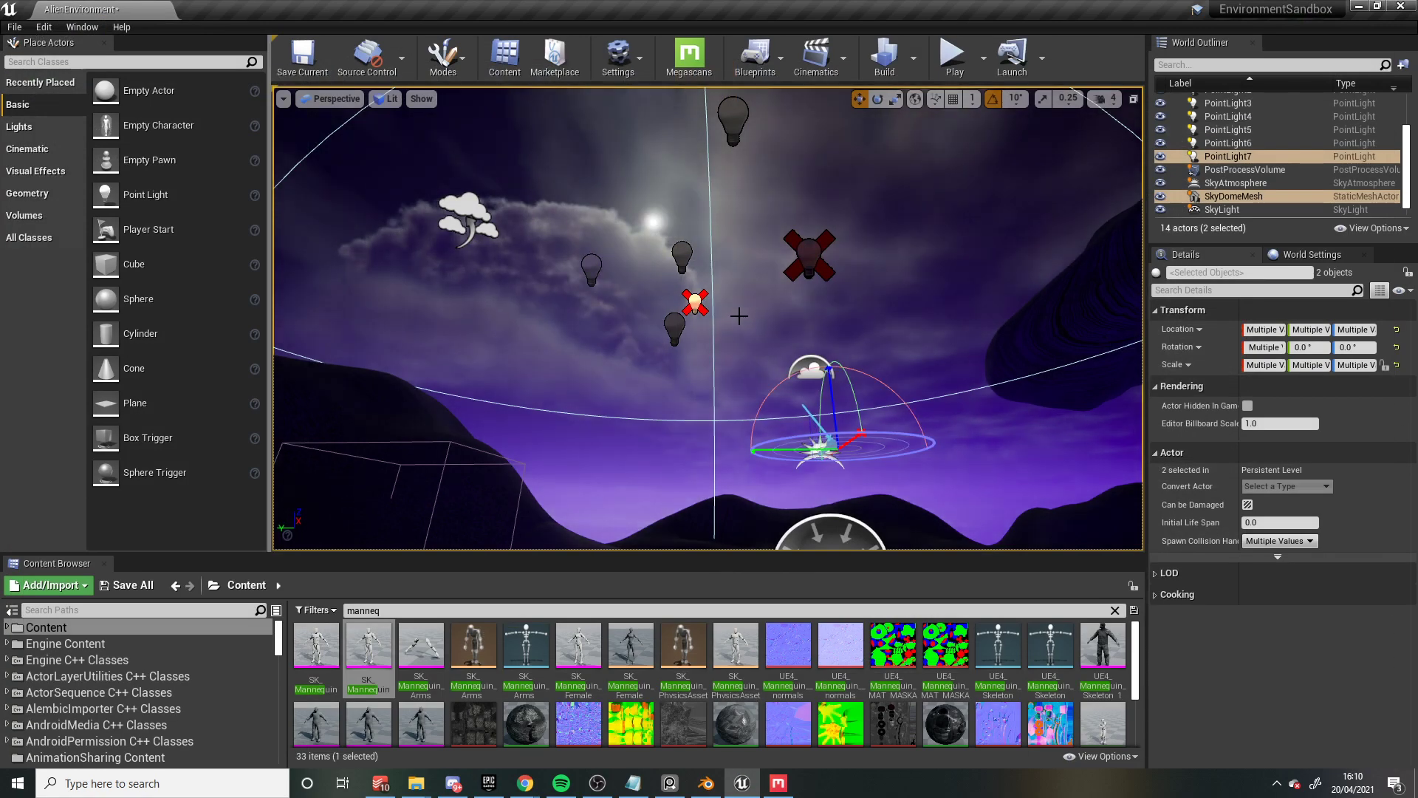
Step: In Unreal Editor, select only the purple point light PointLight7, frame it, and examine the terrain silhouette against the sky
{"action": "left_click", "coordinate": [694, 301]}
{"action": "key", "text": "f"}
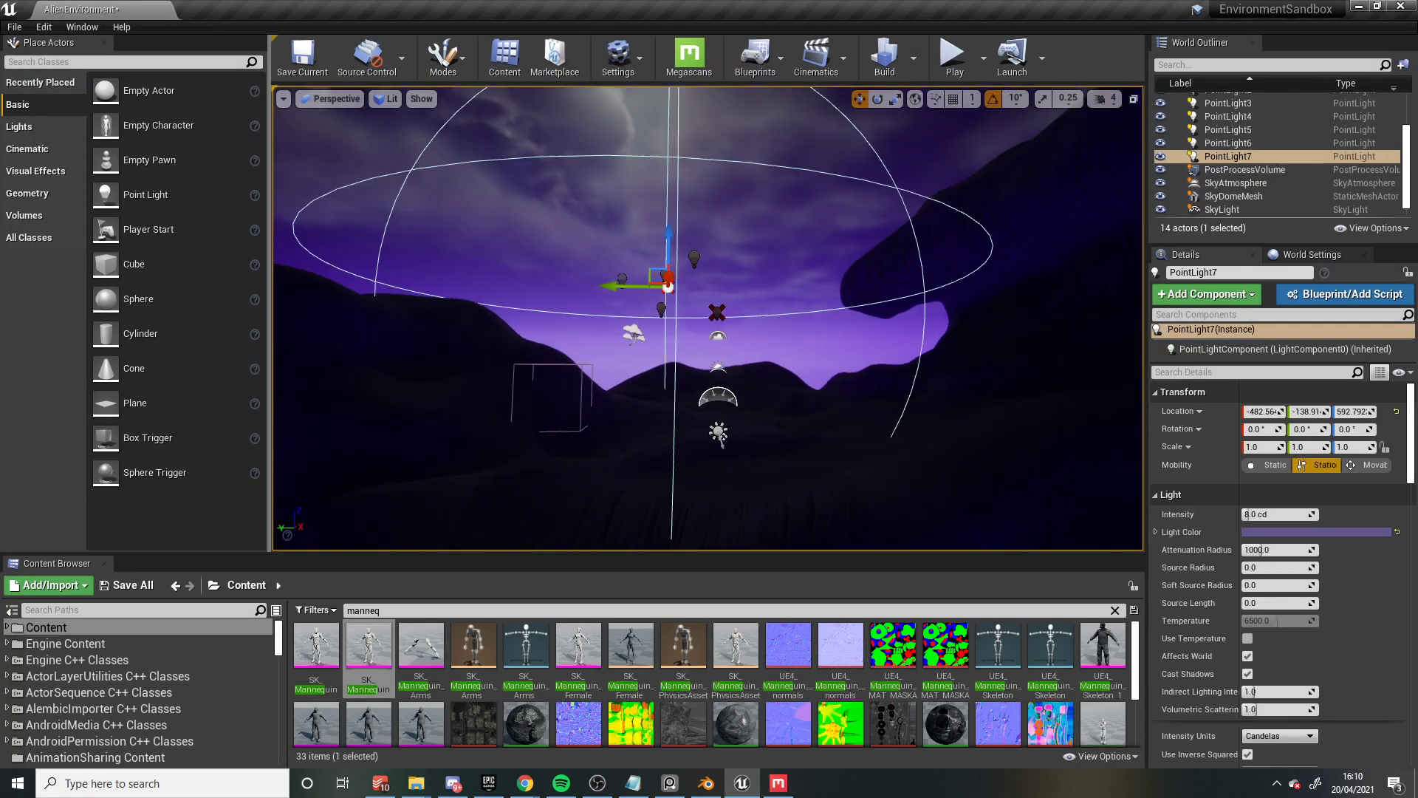
{"action": "mouse_move", "coordinate": [741, 250]}
{"action": "right_mouse_down"}
{"action": "mouse_move", "coordinate": [741, 221]}
{"action": "mouse_move", "coordinate": [723, 332]}
{"action": "mouse_move", "coordinate": [728, 310]}
{"action": "right_mouse_up"}
{"action": "left_click", "coordinate": [742, 250], "text": "ctrl"}
Step: Switch back to Blender and move the tip of the terrain's side arm vertically in Edit Mode, using proportional editing and X-ray
{"action": "key", "text": "alt+Tab"}
{"action": "middle_click_drag", "start_coordinate": [679, 487], "coordinate": [545, 373]}
{"action": "key", "text": "Tab"}
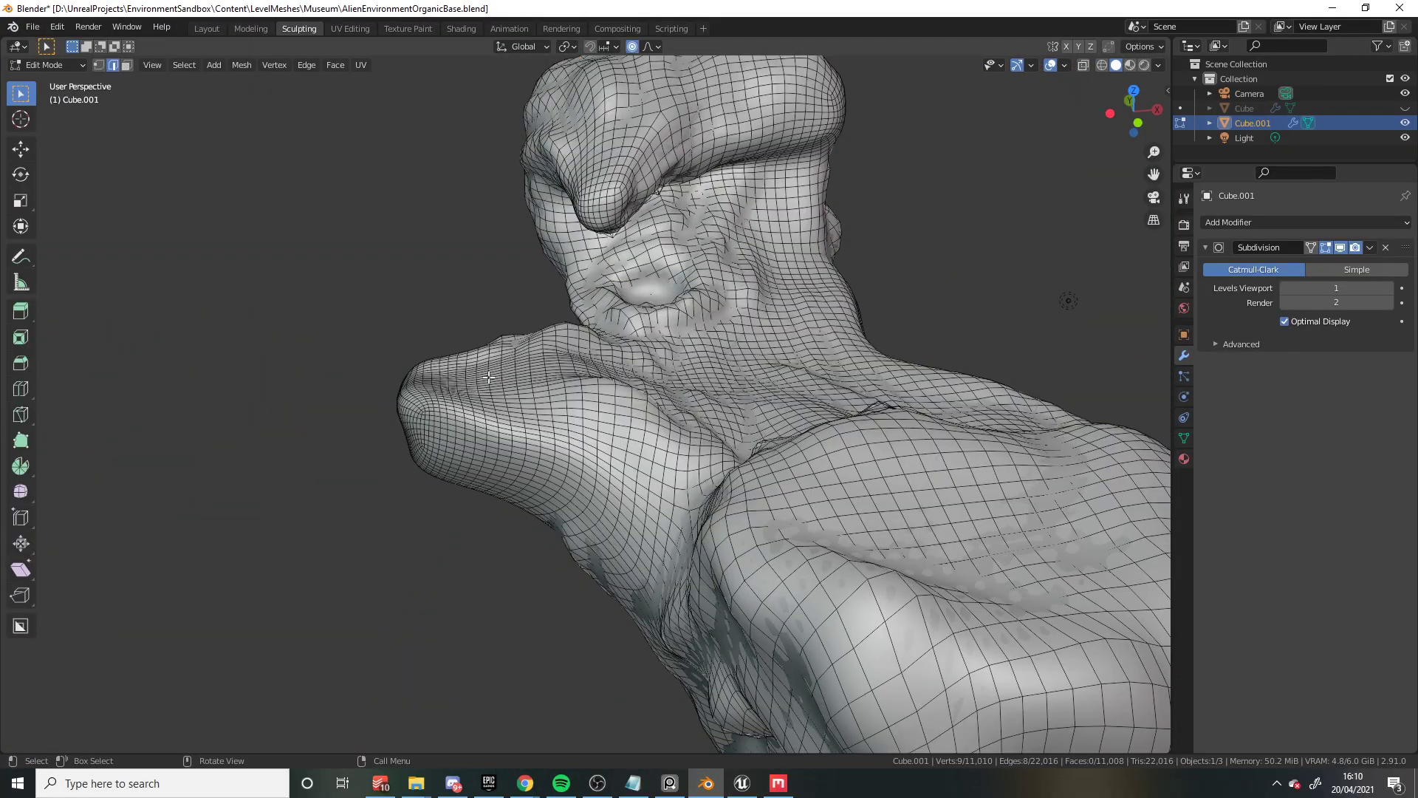
{"action": "key", "text": "shift+space"}
{"action": "key", "text": "g"}
{"action": "key", "text": "alt+a"}
{"action": "key", "text": "alt+z"}
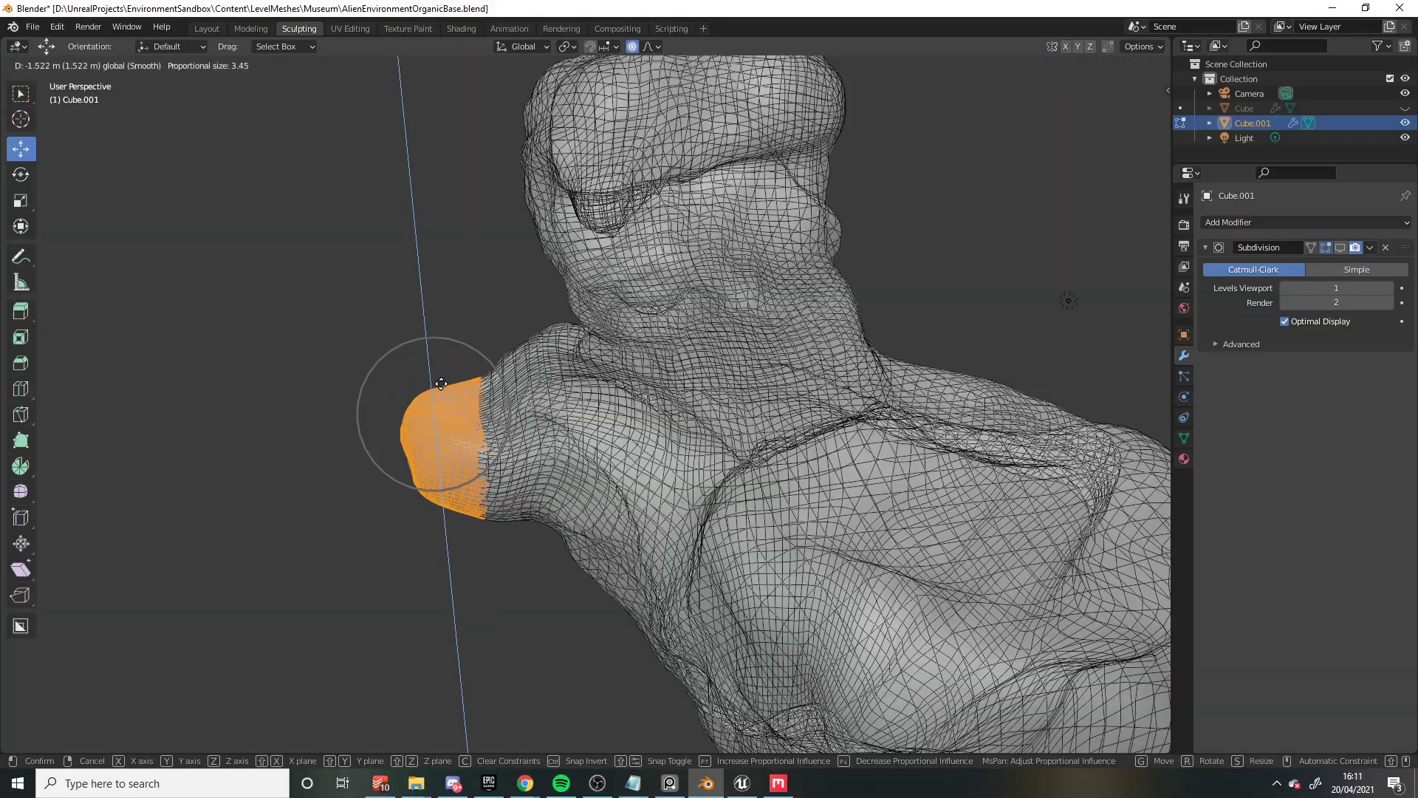
{"action": "scroll", "coordinate": [444, 385], "scroll_direction": "down", "scroll_amount": 10}
{"action": "left_click", "coordinate": [457, 388]}
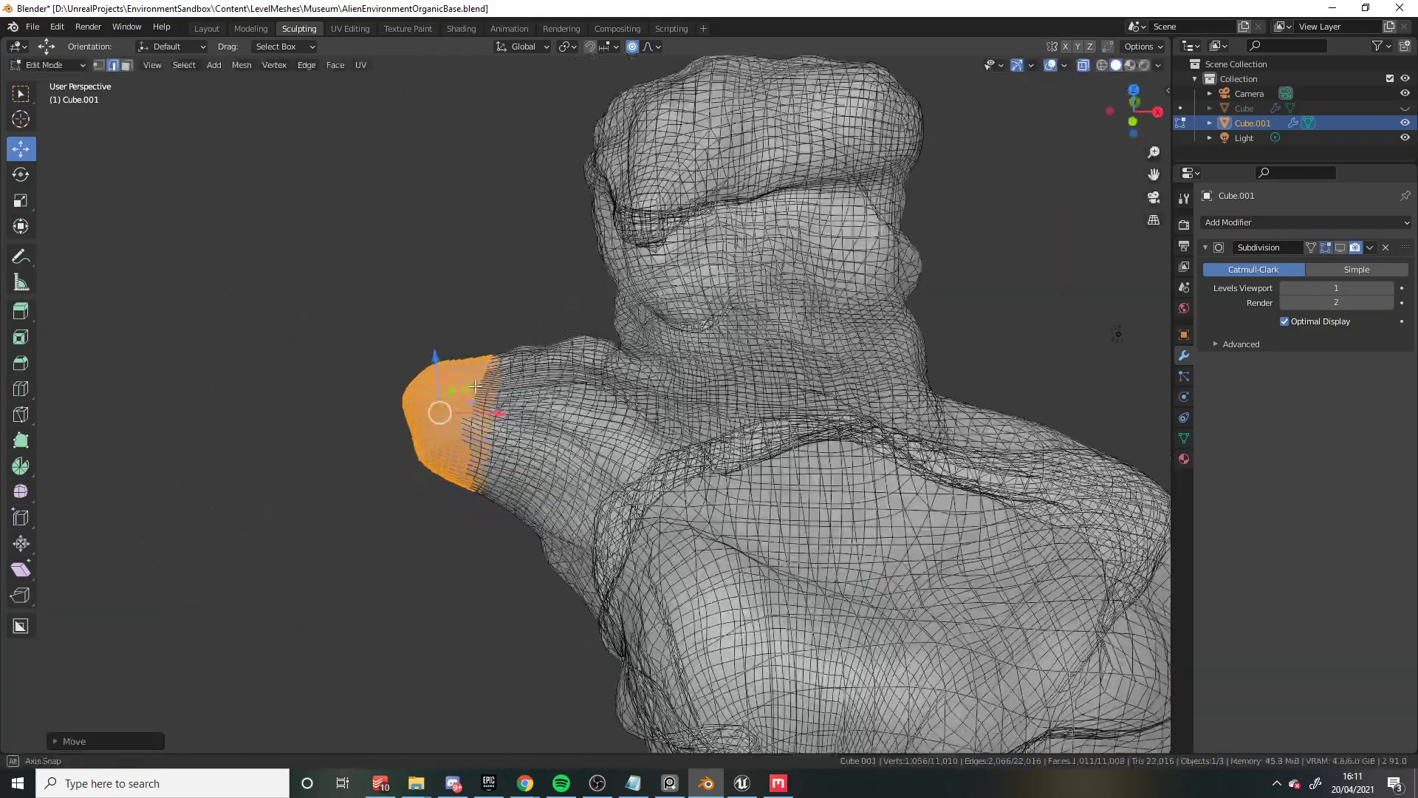
Step: Reshape the tip of the overhang by moving its vertices along the X axis with smooth proportional editing
{"action": "middle_click_drag", "start_coordinate": [457, 388], "coordinate": [710, 379]}
{"action": "left_click", "coordinate": [767, 290]}
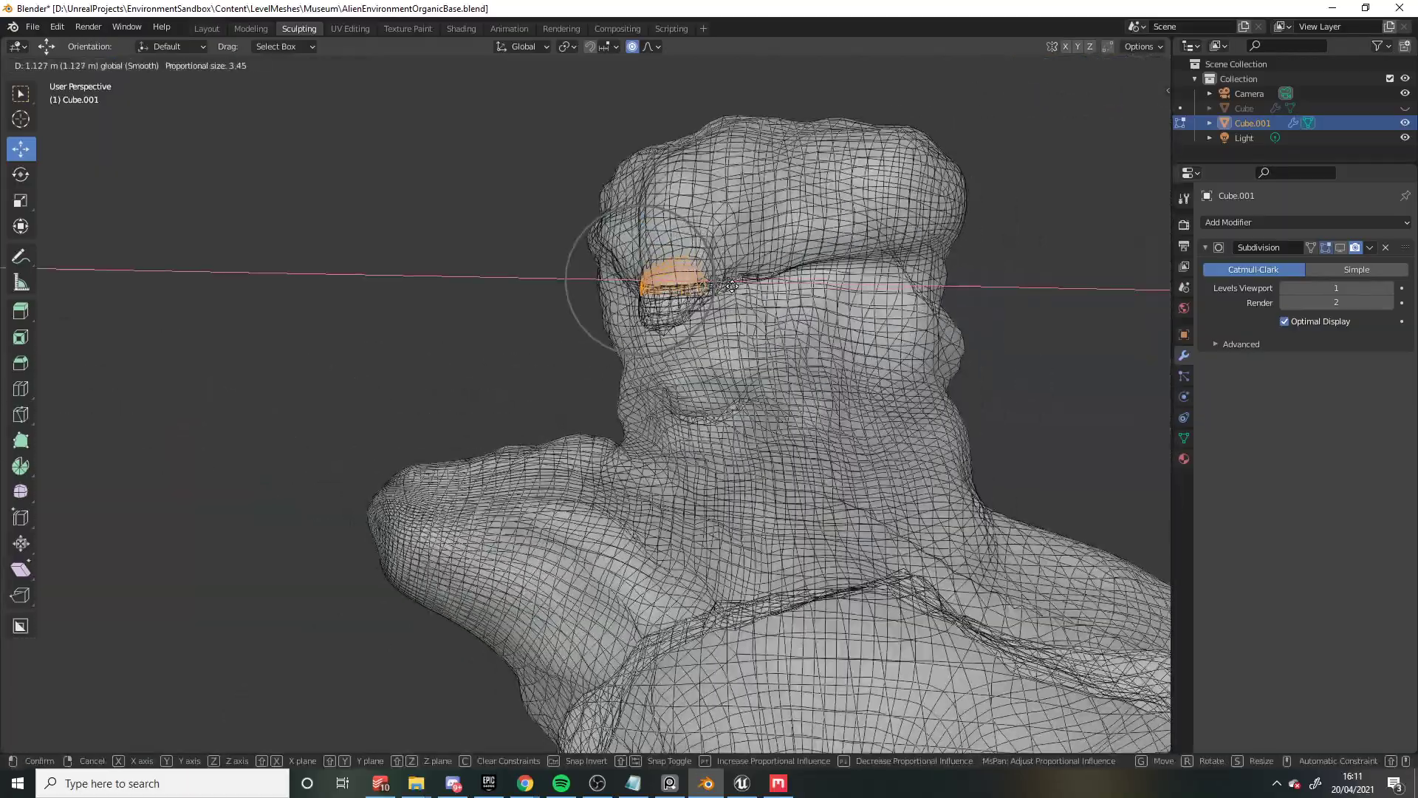
{"action": "left_click", "coordinate": [742, 278]}
{"action": "middle_click_drag", "start_coordinate": [742, 278], "coordinate": [758, 450]}
{"action": "key", "text": "g"}
{"action": "key", "text": "x"}
{"action": "left_click", "coordinate": [794, 241]}
{"action": "left_click", "coordinate": [770, 385]}
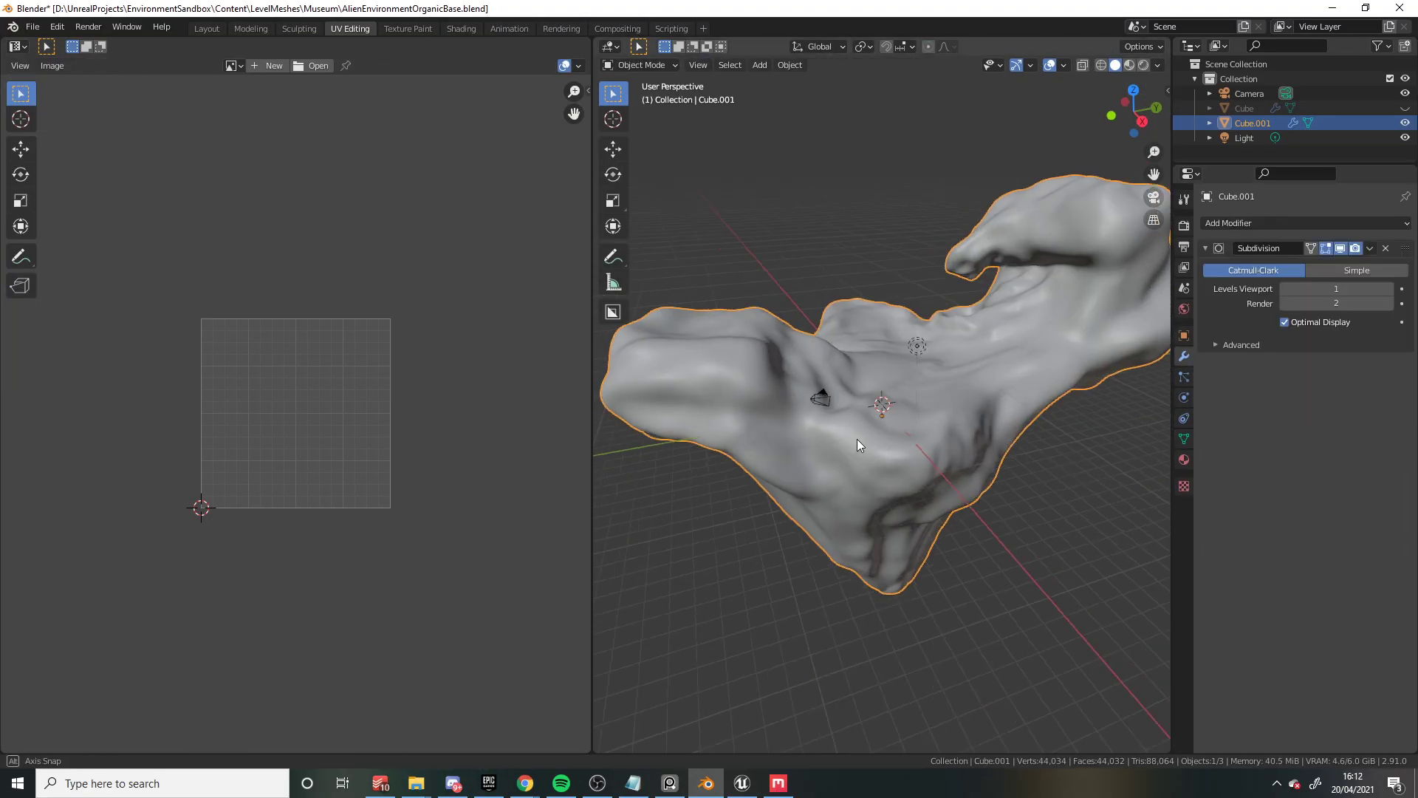
Step: Unwrap the whole terrain mesh in the UV Editing workspace with Smart UV Project at a 66° angle limit
{"action": "key", "text": "ctrl+Tab"}
{"action": "left_click", "coordinate": [985, 449]}
{"action": "key", "text": "a"}
{"action": "key", "text": "u"}
{"action": "left_click", "coordinate": [884, 411]}
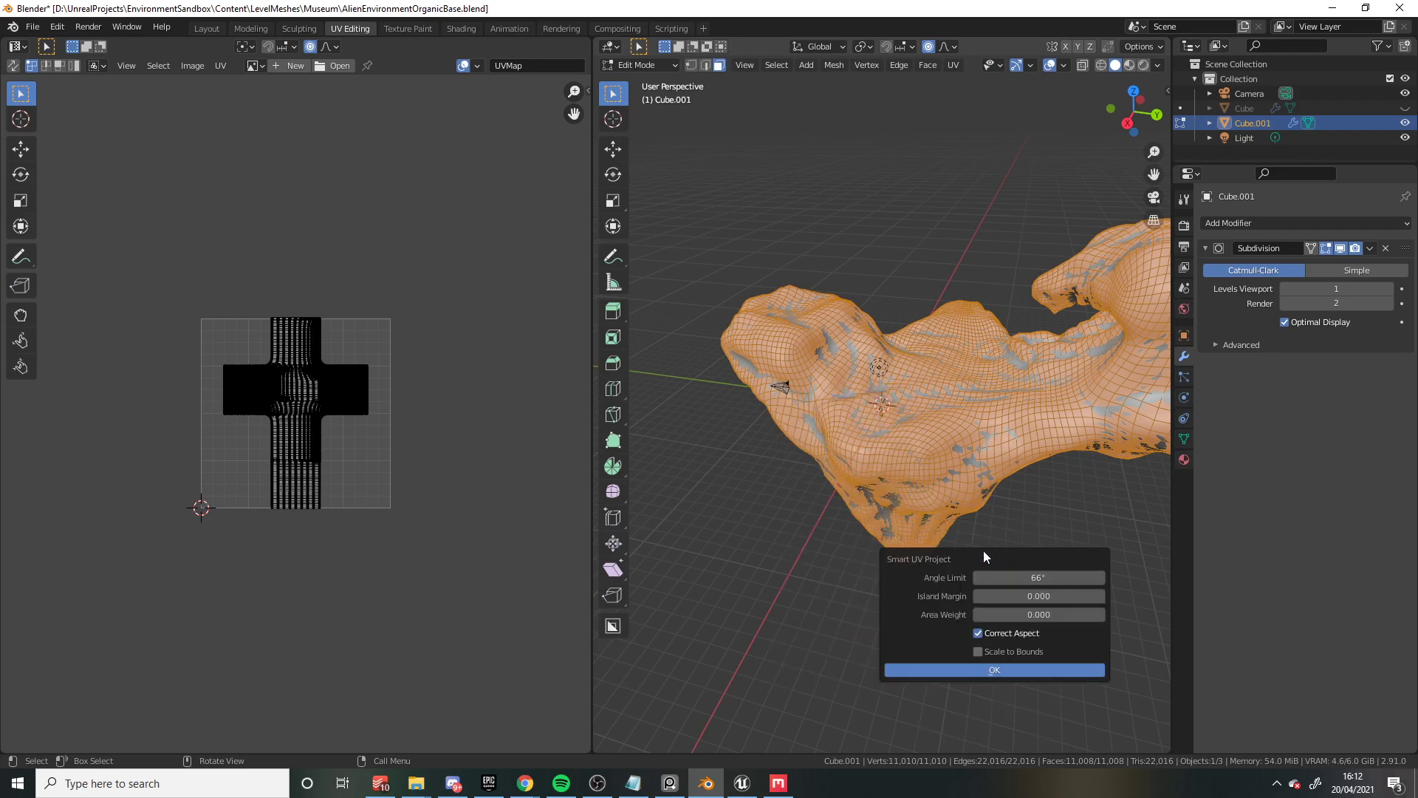
{"action": "left_click", "coordinate": [983, 667]}
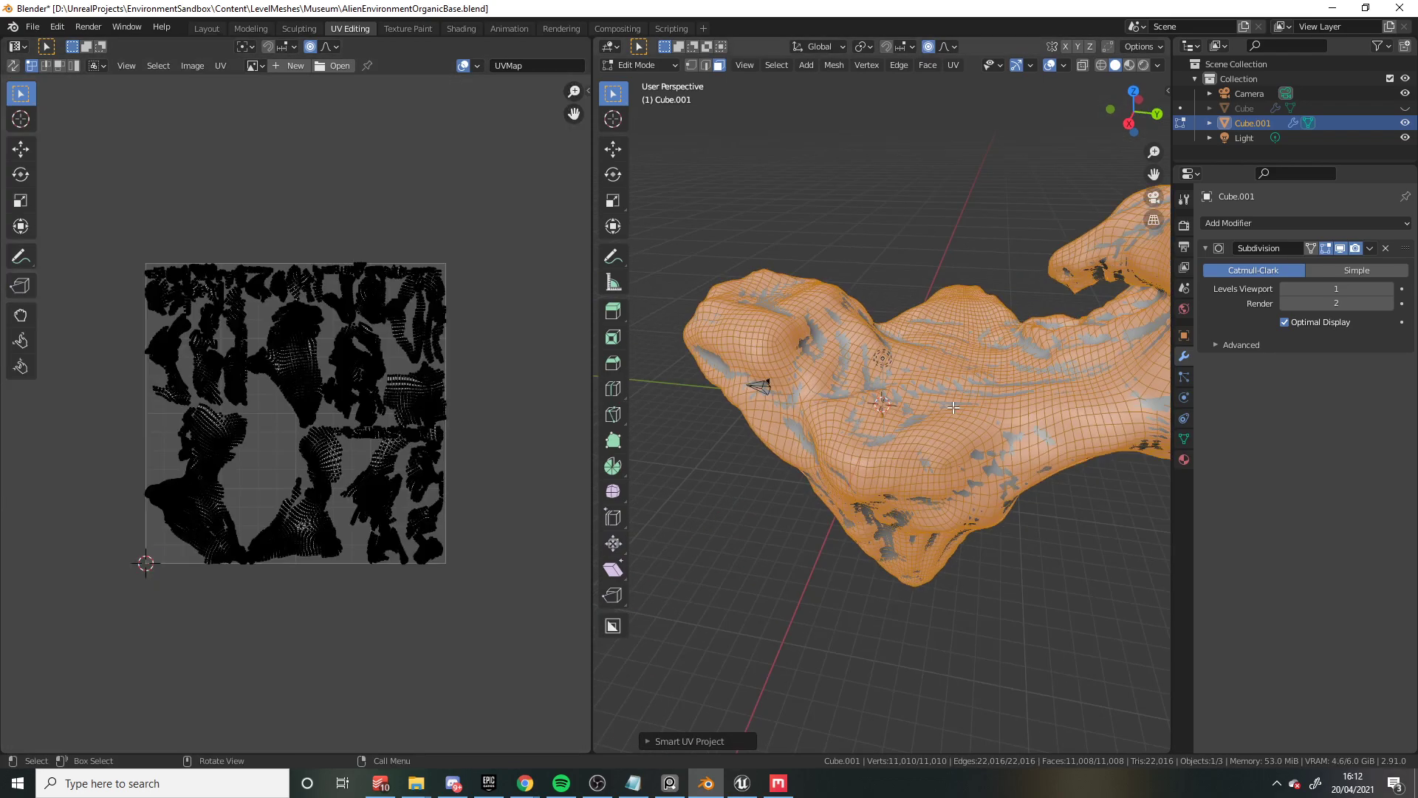
{"action": "right_click", "coordinate": [901, 405]}
{"action": "left_click", "coordinate": [1044, 440]}
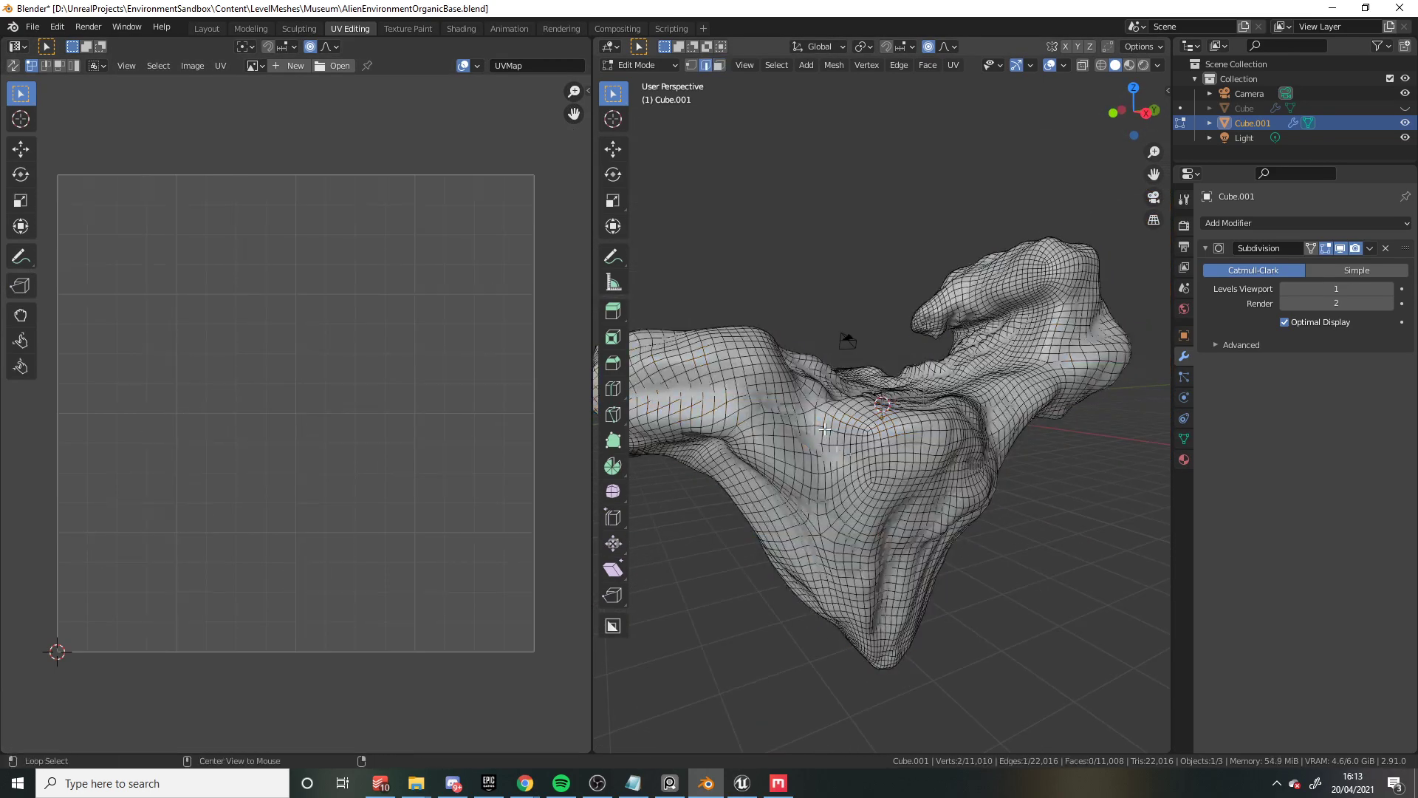
Step: Mark UV seams along edge loops around the terrain's side arm and pointed underside, undoing a misplaced loop selection
{"action": "middle_click_drag", "start_coordinate": [827, 480], "coordinate": [856, 280]}
{"action": "scroll", "coordinate": [841, 506], "scroll_direction": "up", "scroll_amount": 6}
{"action": "left_click", "coordinate": [828, 512], "text": "alt"}
{"action": "scroll", "coordinate": [828, 512], "scroll_direction": "up", "scroll_amount": 2}
{"action": "scroll", "coordinate": [712, 508], "scroll_direction": "down", "scroll_amount": 3}
{"action": "left_click", "coordinate": [1027, 591], "text": "alt+shift"}
{"action": "scroll", "coordinate": [990, 597], "scroll_direction": "up", "scroll_amount": 3}
{"action": "scroll", "coordinate": [776, 517], "scroll_direction": "up", "scroll_amount": 2}
{"action": "left_click", "coordinate": [721, 489], "text": "alt+shift"}
{"action": "key", "text": "ctrl+z"}
{"action": "scroll", "coordinate": [721, 488], "scroll_direction": "down", "scroll_amount": 4}
{"action": "scroll", "coordinate": [738, 443], "scroll_direction": "up", "scroll_amount": 2}
{"action": "scroll", "coordinate": [782, 342], "scroll_direction": "up", "scroll_amount": 2}
{"action": "left_click", "coordinate": [855, 280]}
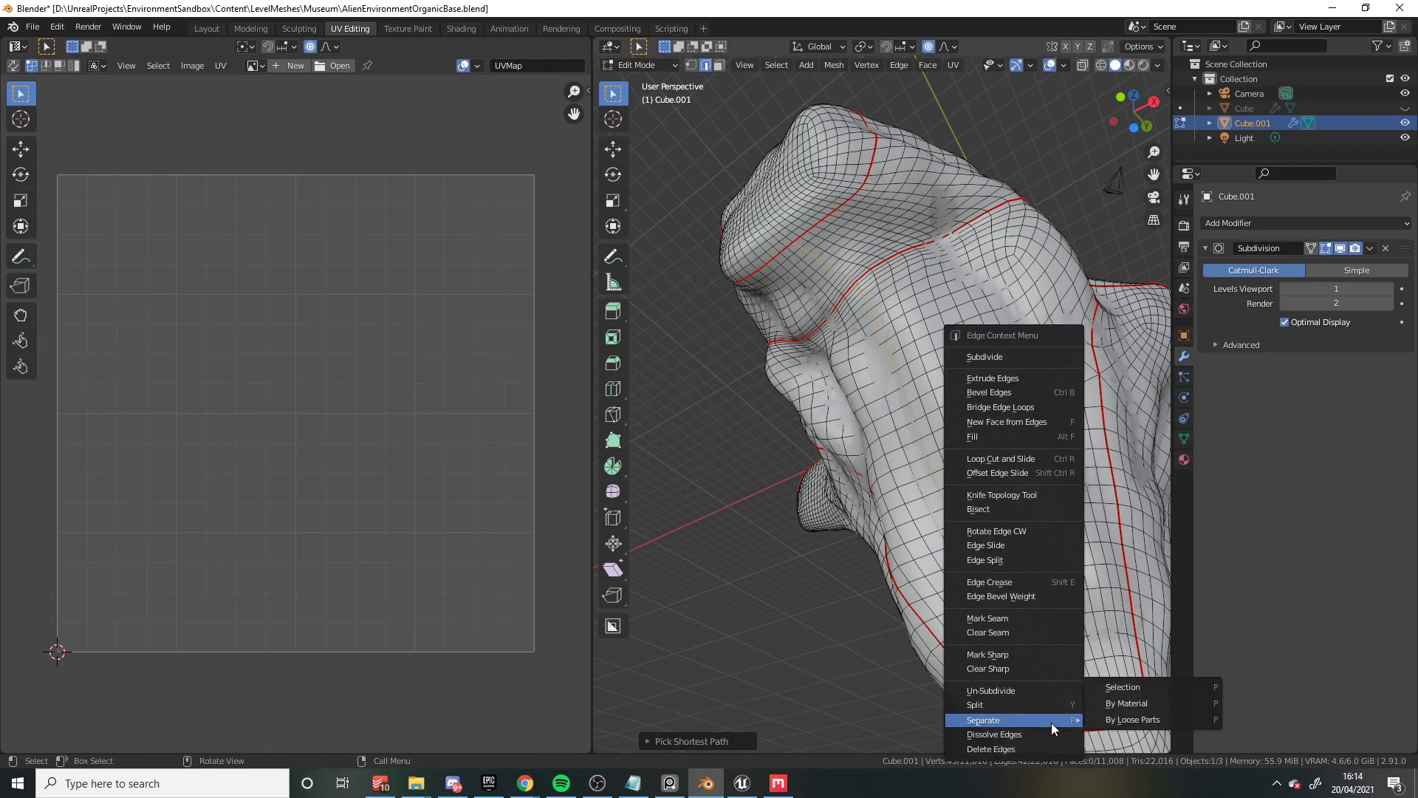
Step: Select further edge loops running along the terrain's underside and mark them as seams
{"action": "middle_click_drag", "start_coordinate": [1043, 591], "coordinate": [986, 446]}
{"action": "scroll", "coordinate": [986, 446], "scroll_direction": "up", "scroll_amount": 2}
{"action": "left_click", "coordinate": [975, 389], "text": "alt+shift"}
{"action": "middle_click_drag", "start_coordinate": [975, 390], "coordinate": [810, 322]}
{"action": "scroll", "coordinate": [842, 421], "scroll_direction": "up", "scroll_amount": 3}
{"action": "scroll", "coordinate": [805, 429], "scroll_direction": "down", "scroll_amount": 4}
{"action": "left_click", "coordinate": [894, 325], "text": "alt+shift"}
{"action": "scroll", "coordinate": [1010, 379], "scroll_direction": "up", "scroll_amount": 2}
{"action": "left_click", "coordinate": [1010, 378], "text": "alt+shift"}
{"action": "right_click", "coordinate": [1010, 378]}
{"action": "left_click", "coordinate": [1010, 378]}
Step: Pick an edge loop and shortest edge paths joining the existing cuts, and mark them as seams
{"action": "left_click", "coordinate": [1003, 487], "text": "alt"}
{"action": "left_click", "coordinate": [839, 361], "text": "ctrl"}
{"action": "scroll", "coordinate": [839, 362], "scroll_direction": "up", "scroll_amount": 3}
{"action": "left_click", "coordinate": [787, 316], "text": "ctrl"}
{"action": "left_click", "coordinate": [858, 348], "text": "alt+shift"}
{"action": "right_click", "coordinate": [879, 446]}
{"action": "left_click", "coordinate": [879, 446]}
Step: Cut additional seams with shortest edge paths running lengthwise over the side arm and across the remaining unseamed surface
{"action": "left_click", "coordinate": [731, 392], "text": "alt"}
{"action": "left_click", "coordinate": [689, 411]}
{"action": "left_click", "coordinate": [810, 322], "text": "ctrl"}
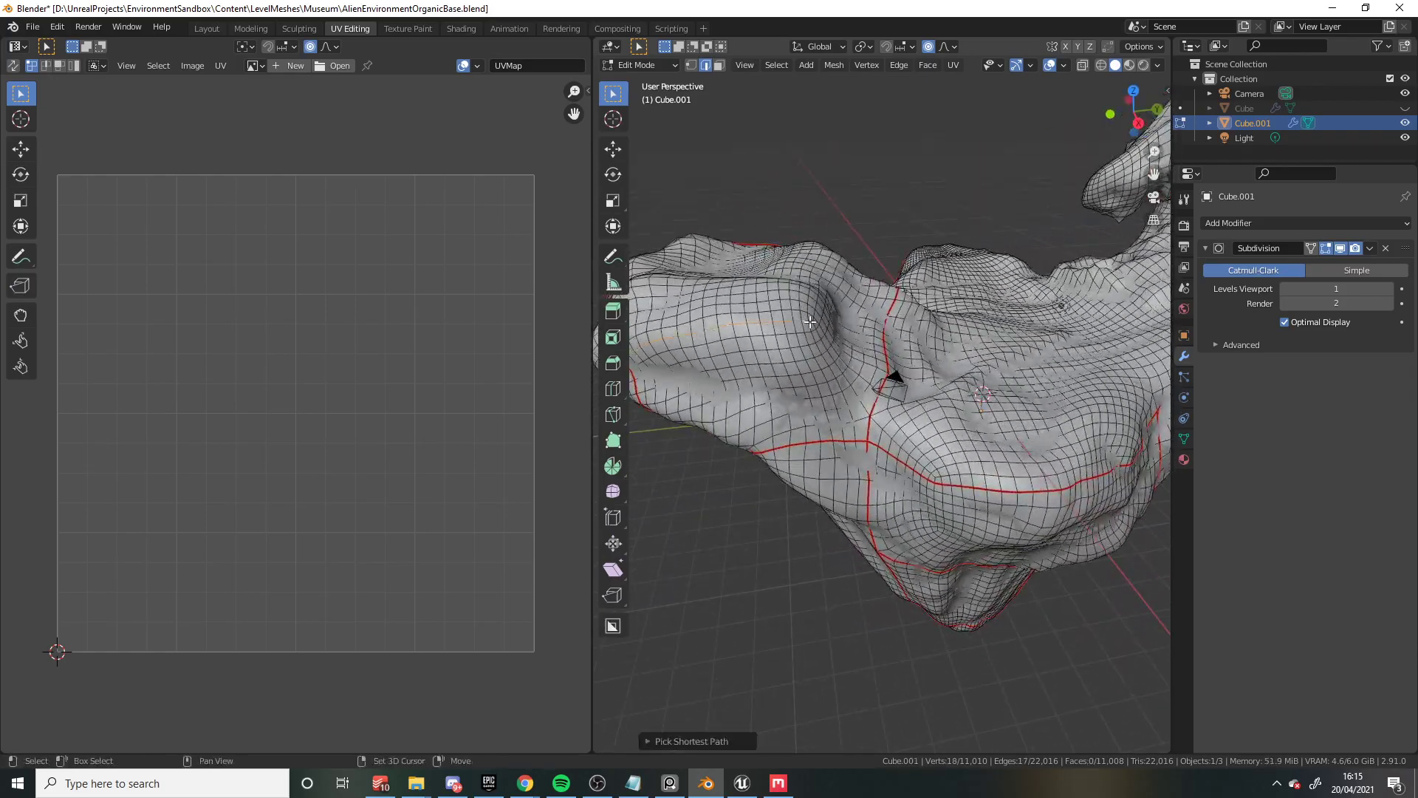
{"action": "left_click", "coordinate": [868, 412]}
{"action": "middle_click_drag", "start_coordinate": [868, 412], "coordinate": [978, 330]}
{"action": "middle_click_drag", "start_coordinate": [955, 450], "coordinate": [912, 444]}
{"action": "scroll", "coordinate": [988, 468], "scroll_direction": "up", "scroll_amount": 3}
{"action": "left_click", "coordinate": [1019, 485]}
{"action": "left_click", "coordinate": [1056, 489], "text": "ctrl"}
{"action": "scroll", "coordinate": [912, 444], "scroll_direction": "down", "scroll_amount": 4}
{"action": "left_click", "coordinate": [917, 457], "text": "ctrl"}
Step: Select all faces of the terrain and unwrap them along the marked seams
{"action": "key", "text": "3"}
{"action": "key", "text": "a"}
{"action": "right_click", "coordinate": [906, 454]}
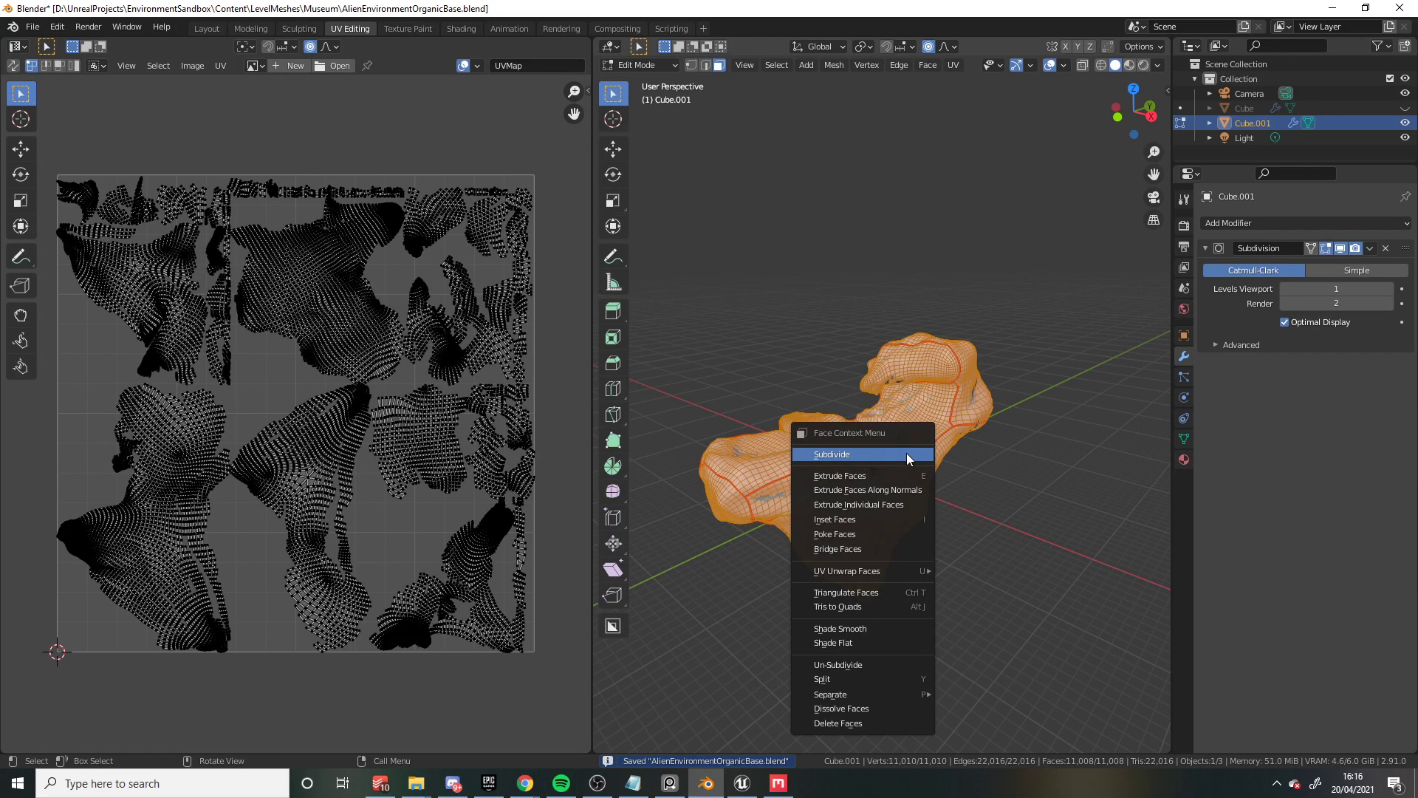
{"action": "left_click", "coordinate": [994, 375]}
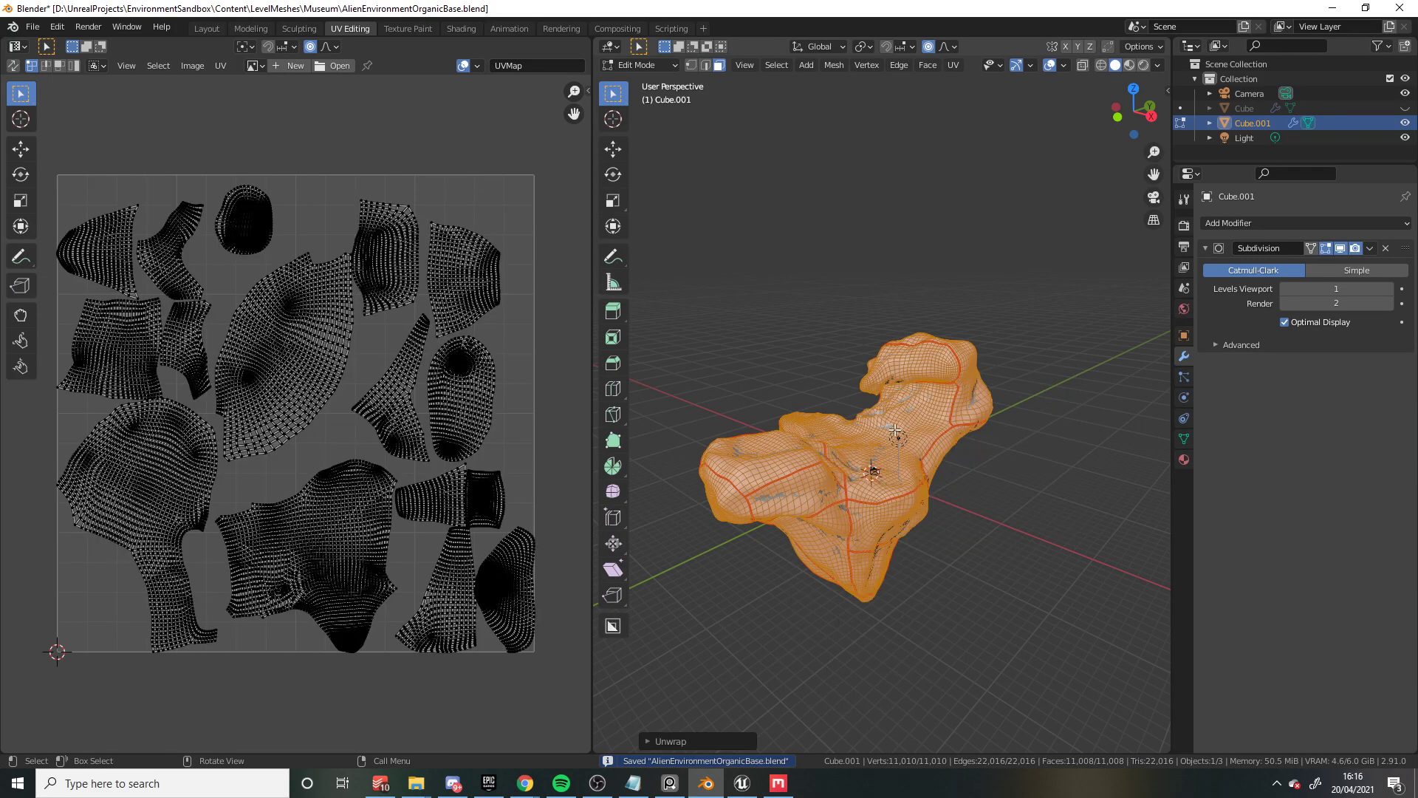
{"action": "scroll", "coordinate": [960, 414], "scroll_direction": "up", "scroll_amount": 8}
{"action": "middle_click_drag", "start_coordinate": [960, 413], "coordinate": [931, 451]}
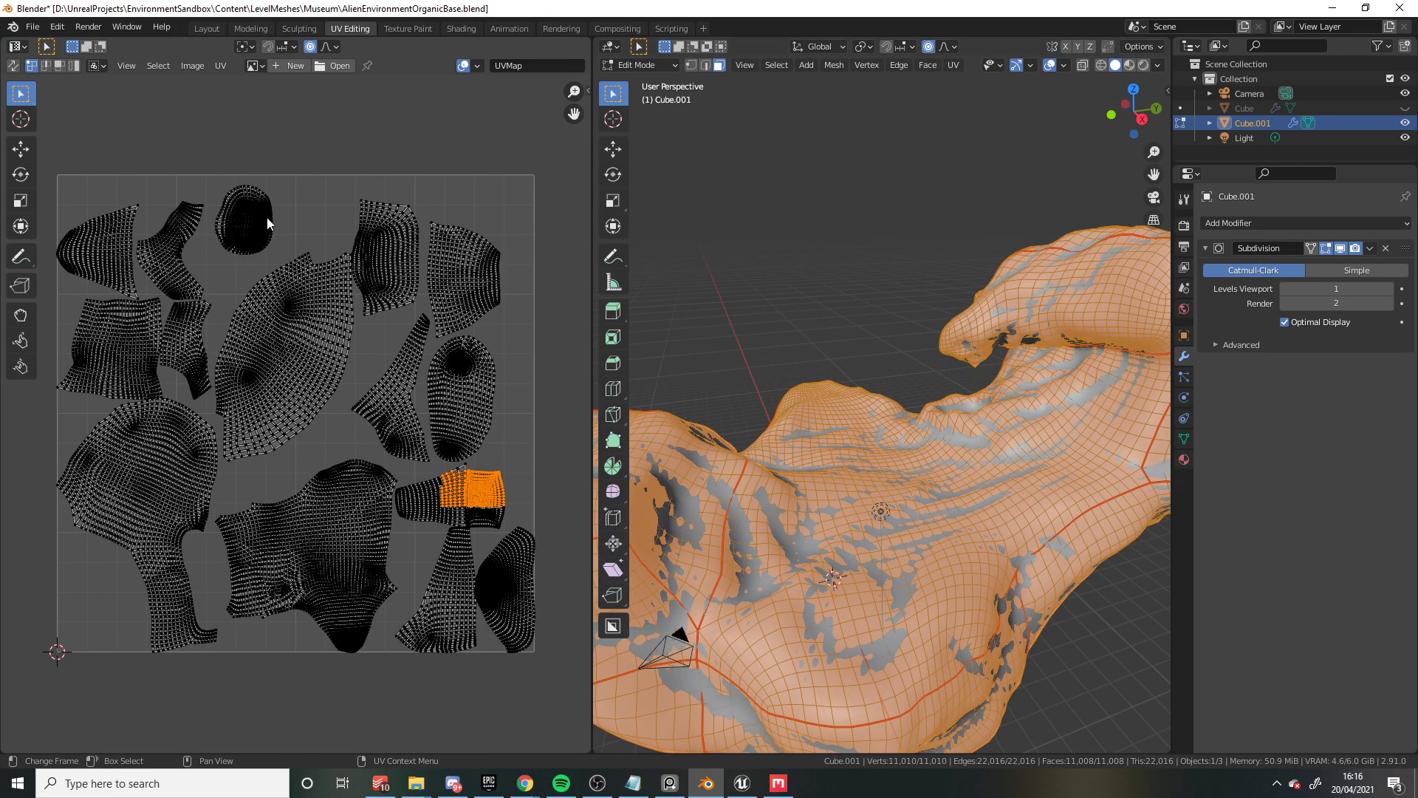
Step: Enable UV sync selection, box-select part of a small UV island, and locate the matching faces on the terrain mesh
{"action": "left_click", "coordinate": [12, 65]}
{"action": "left_click_drag", "start_coordinate": [503, 462], "coordinate": [443, 519]}
{"action": "scroll", "coordinate": [864, 332], "scroll_direction": "down", "scroll_amount": 5}
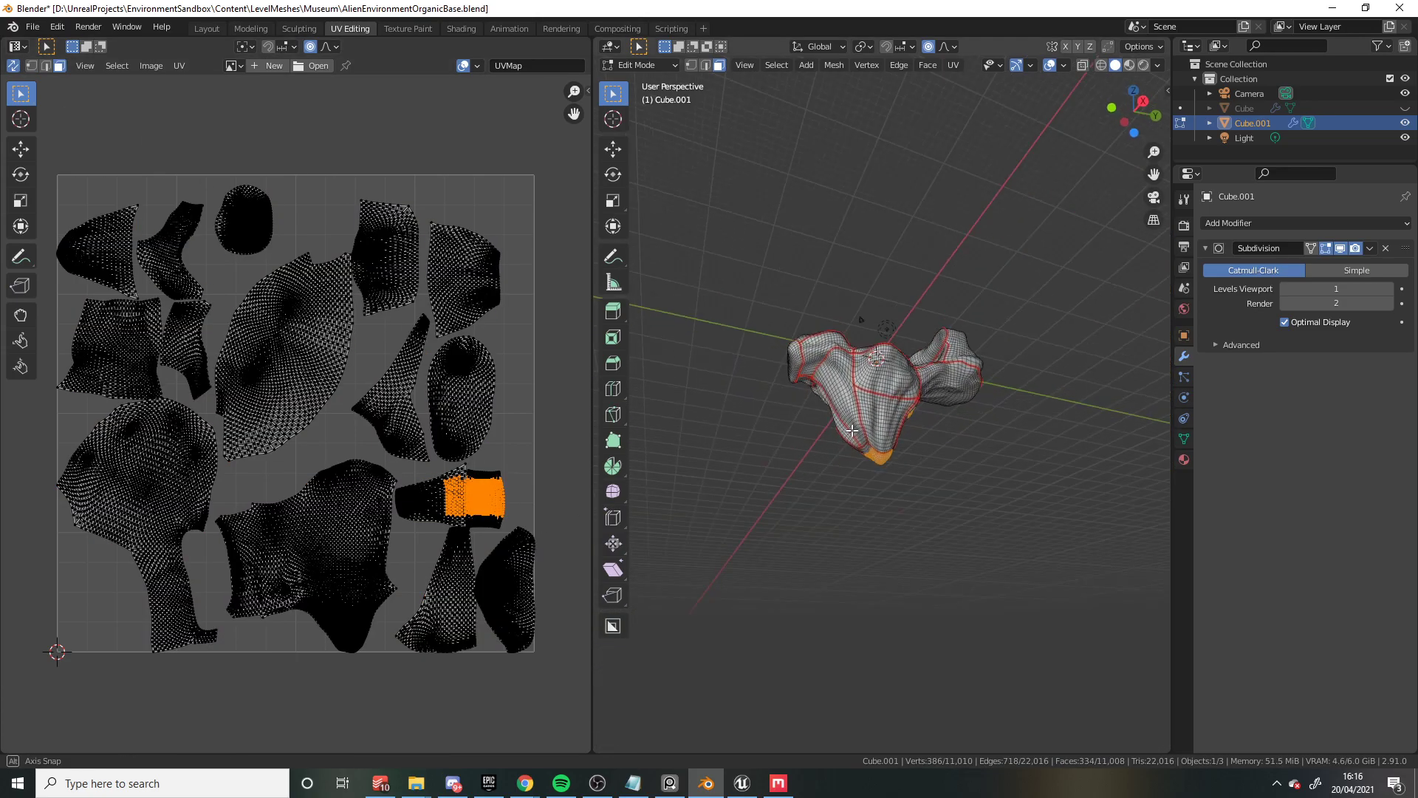
{"action": "scroll", "coordinate": [864, 327], "scroll_direction": "up", "scroll_amount": 6}
{"action": "middle_click_drag", "start_coordinate": [864, 333], "coordinate": [849, 414]}
{"action": "left_click_drag", "start_coordinate": [454, 519], "coordinate": [428, 523]}
{"action": "middle_click_drag", "start_coordinate": [849, 413], "coordinate": [746, 303]}
{"action": "scroll", "coordinate": [874, 490], "scroll_direction": "down", "scroll_amount": 4}
{"action": "scroll", "coordinate": [746, 302], "scroll_direction": "up", "scroll_amount": 5}
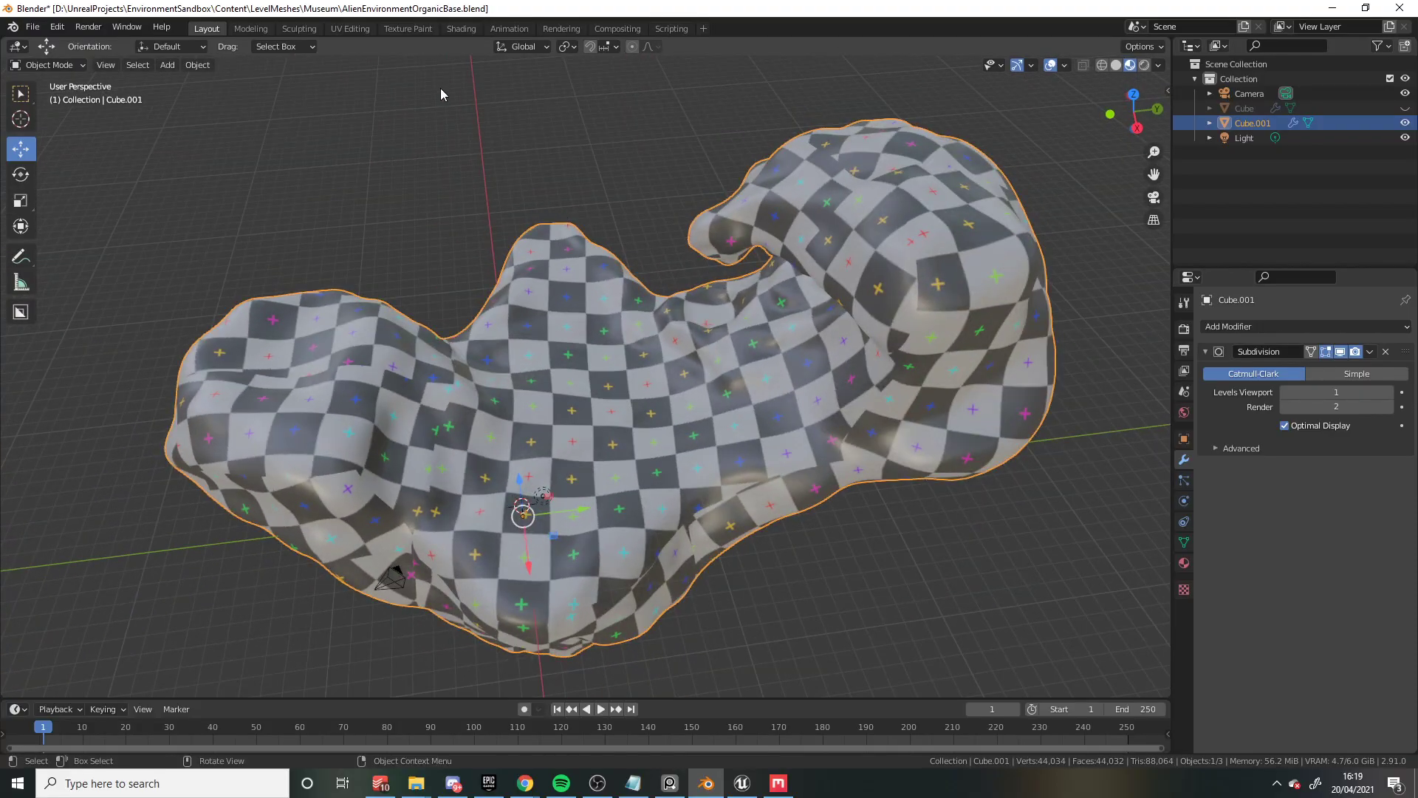
Step: Scale all of the terrain's UV islands up far beyond the UV tile so the checker pattern repeats more finely
{"action": "left_click", "coordinate": [352, 30]}
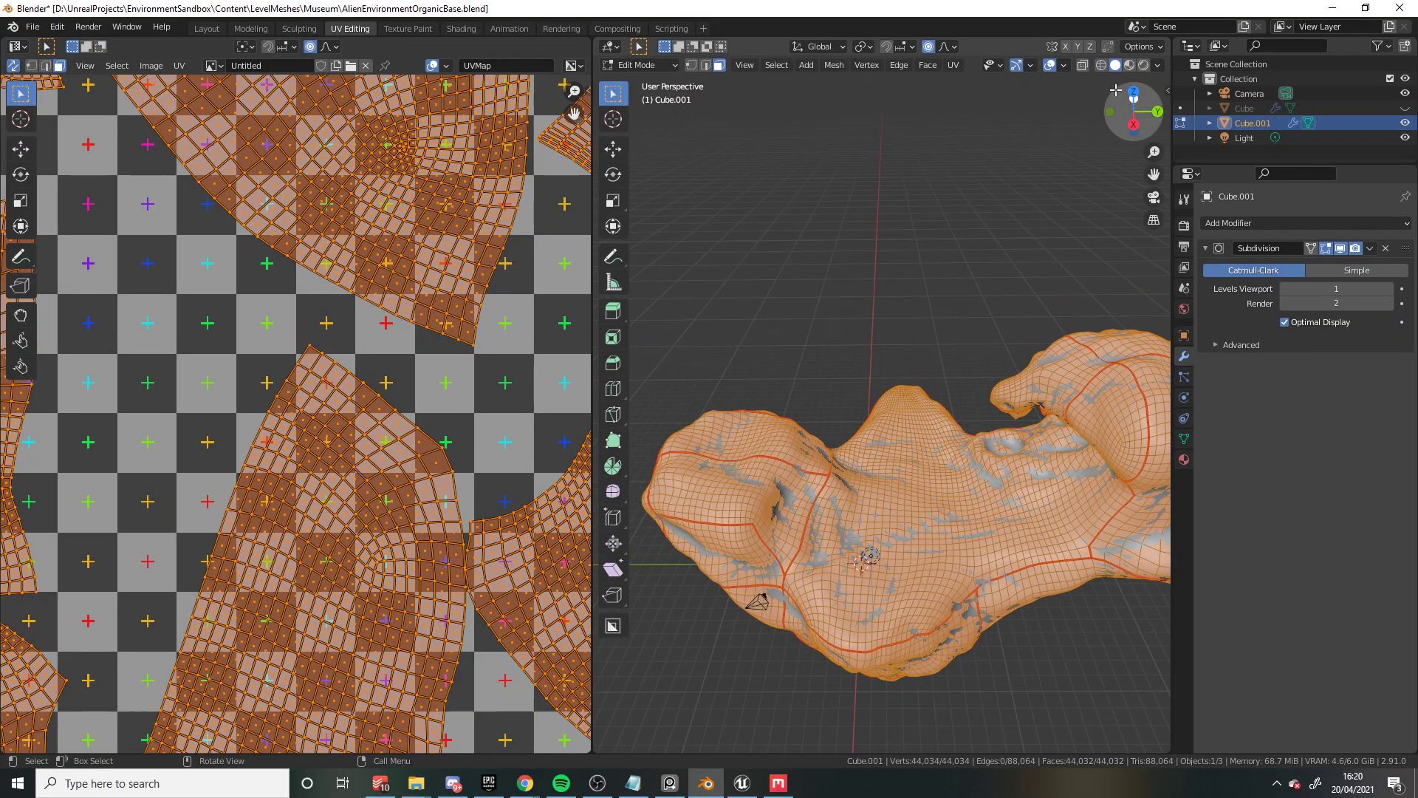
{"action": "key", "text": "Tab"}
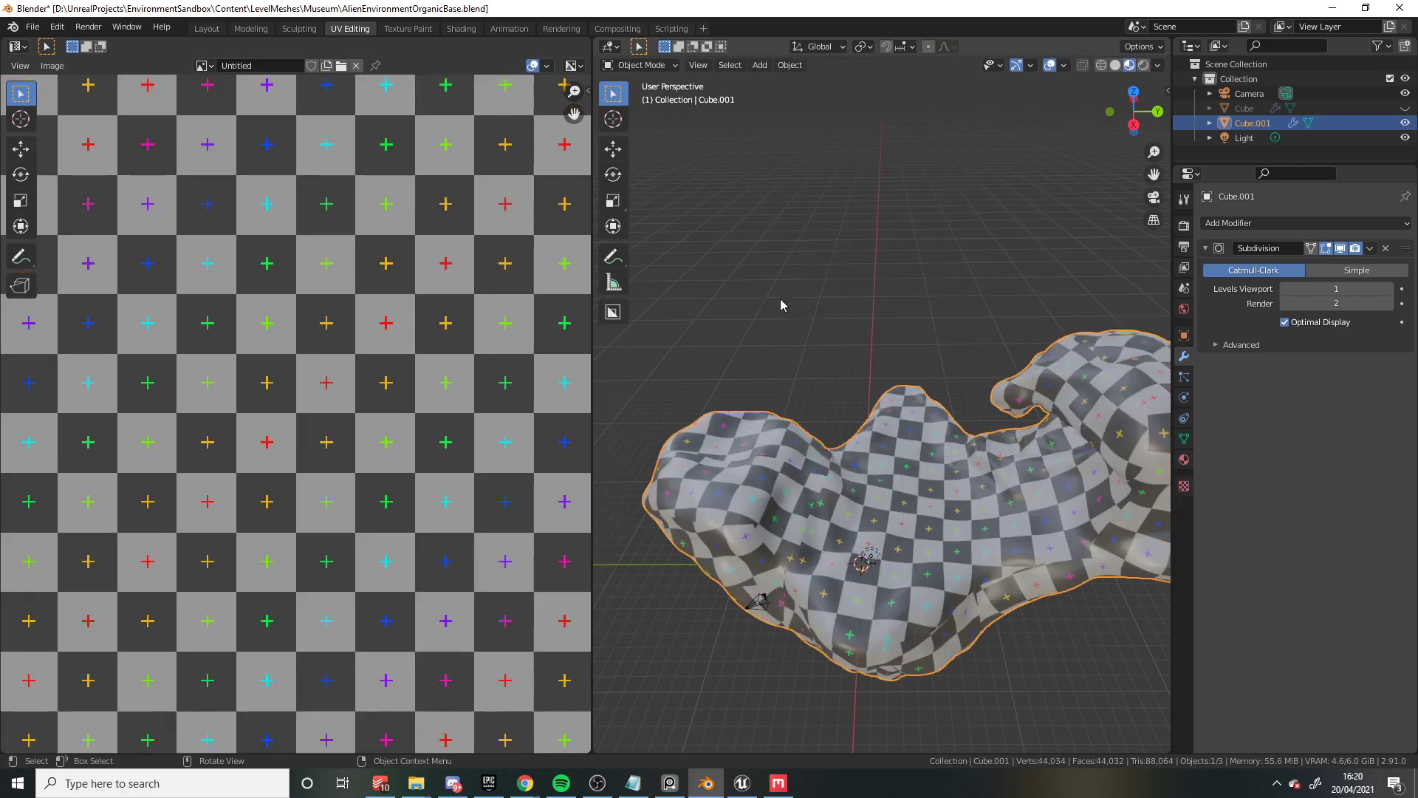
{"action": "middle_click_drag", "start_coordinate": [934, 368], "coordinate": [952, 308]}
{"action": "left_click", "coordinate": [1067, 303]}
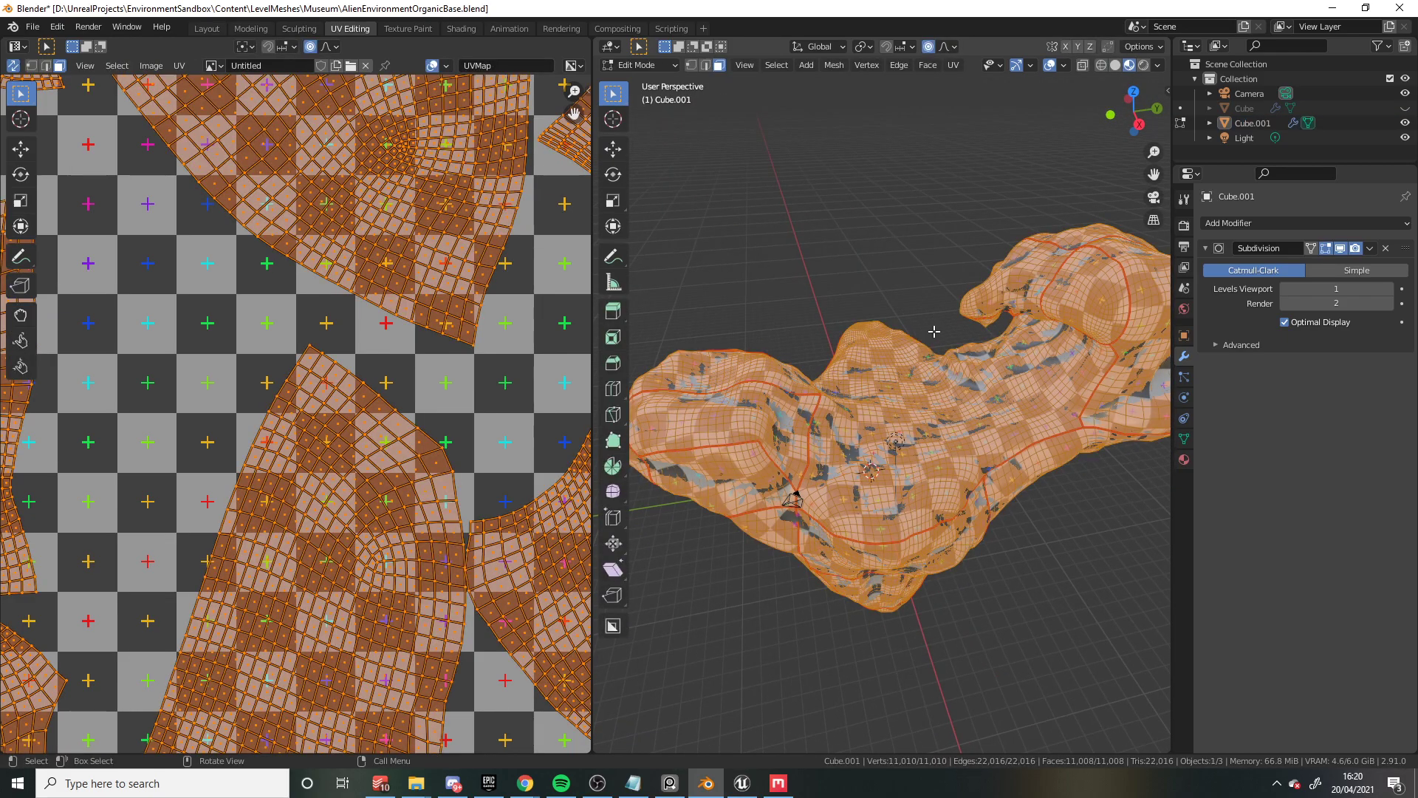
{"action": "scroll", "coordinate": [295, 414], "scroll_direction": "down", "scroll_amount": 6}
{"action": "key", "text": "s"}
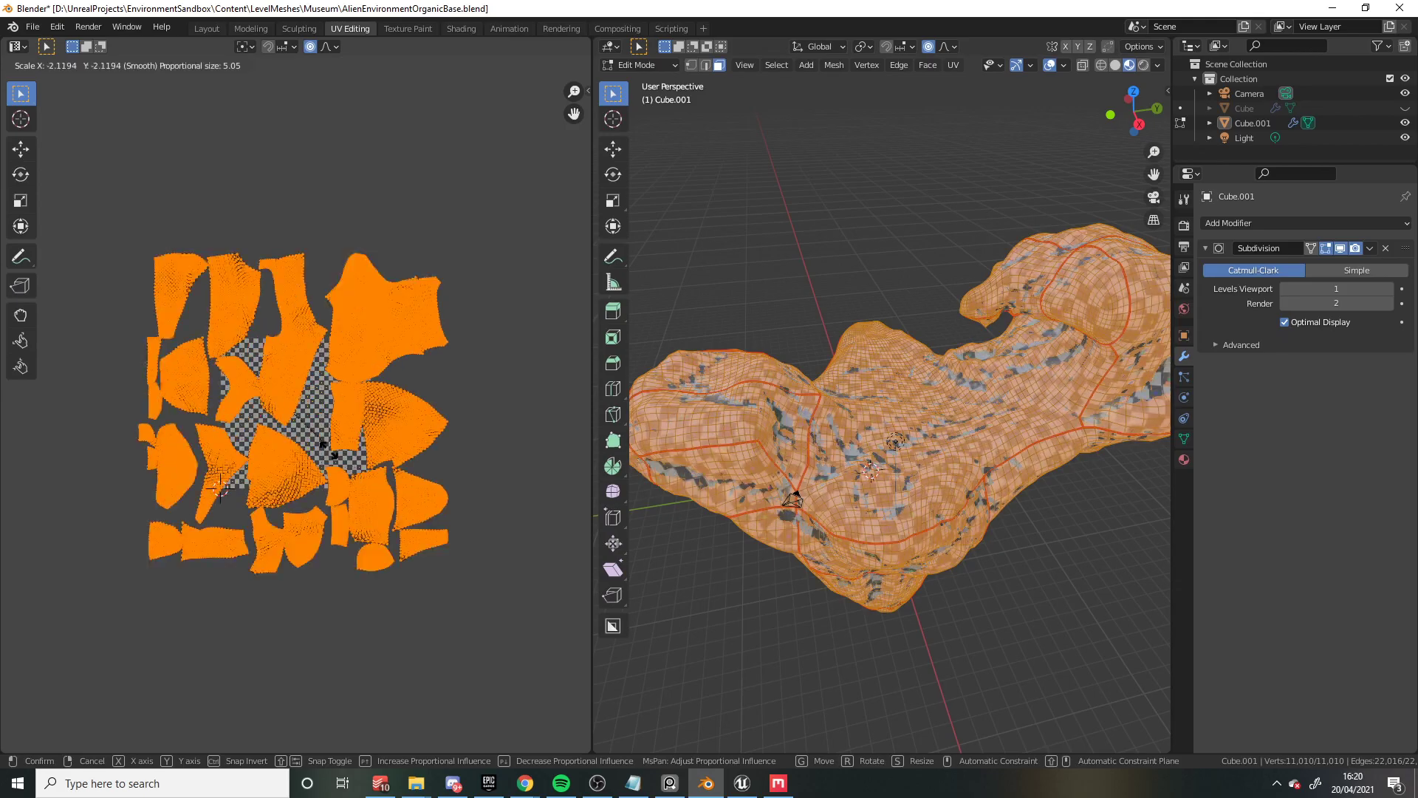
{"action": "left_click", "coordinate": [340, 476]}
{"action": "key", "text": "ctrl+z"}
{"action": "key", "text": "s"}
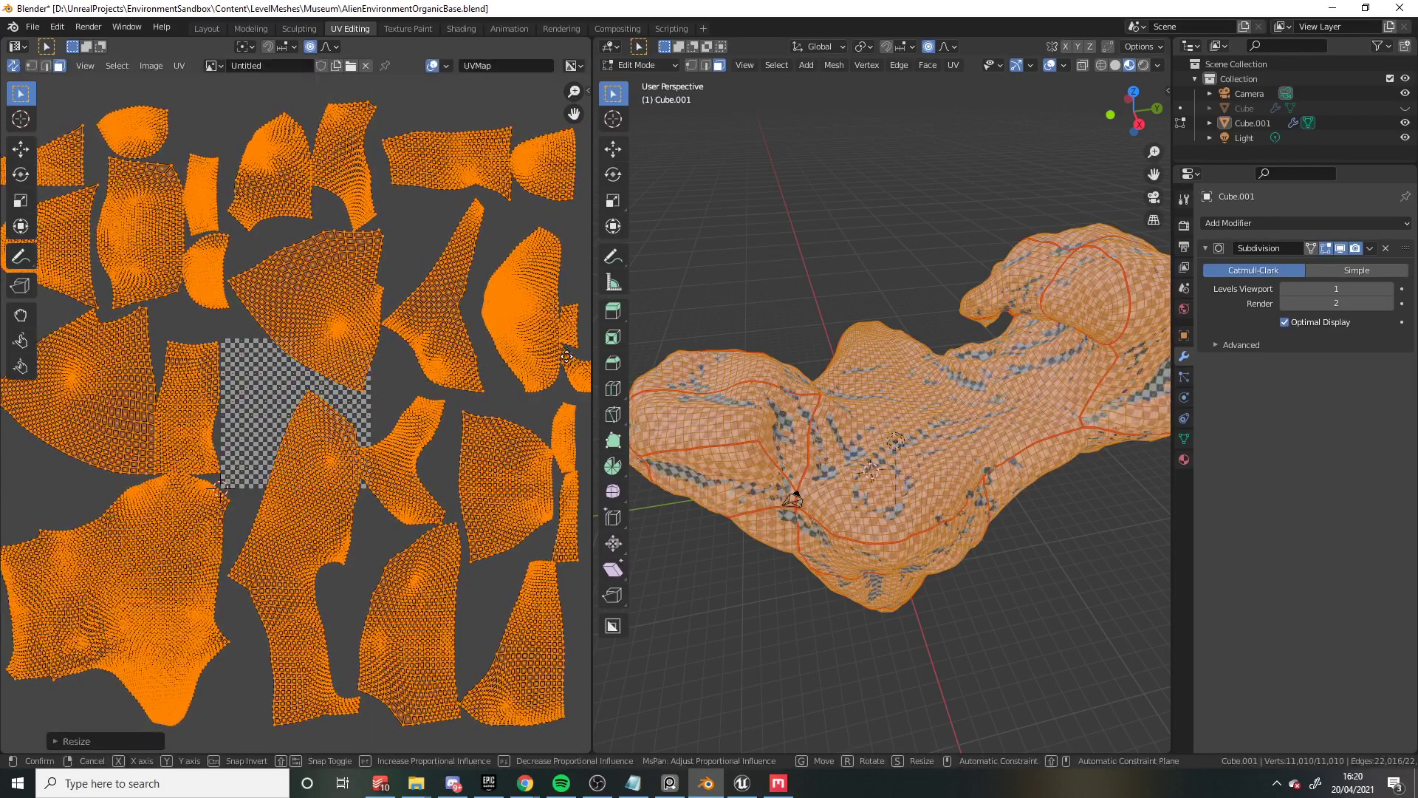
{"action": "left_click", "coordinate": [546, 417]}
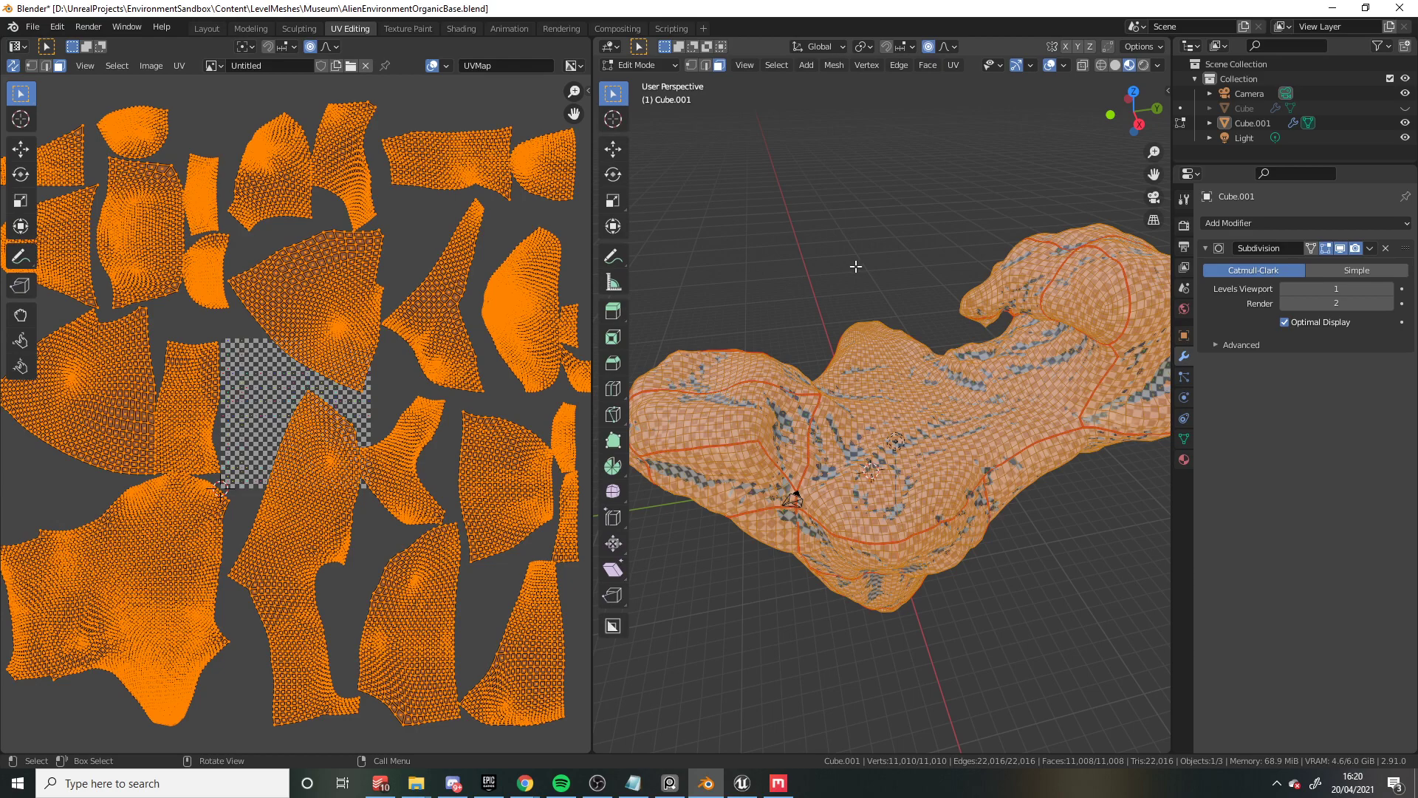
Step: Return to Object Mode and examine the checker tiling across the terrain surface
{"action": "middle_click_drag", "start_coordinate": [855, 266], "coordinate": [956, 315]}
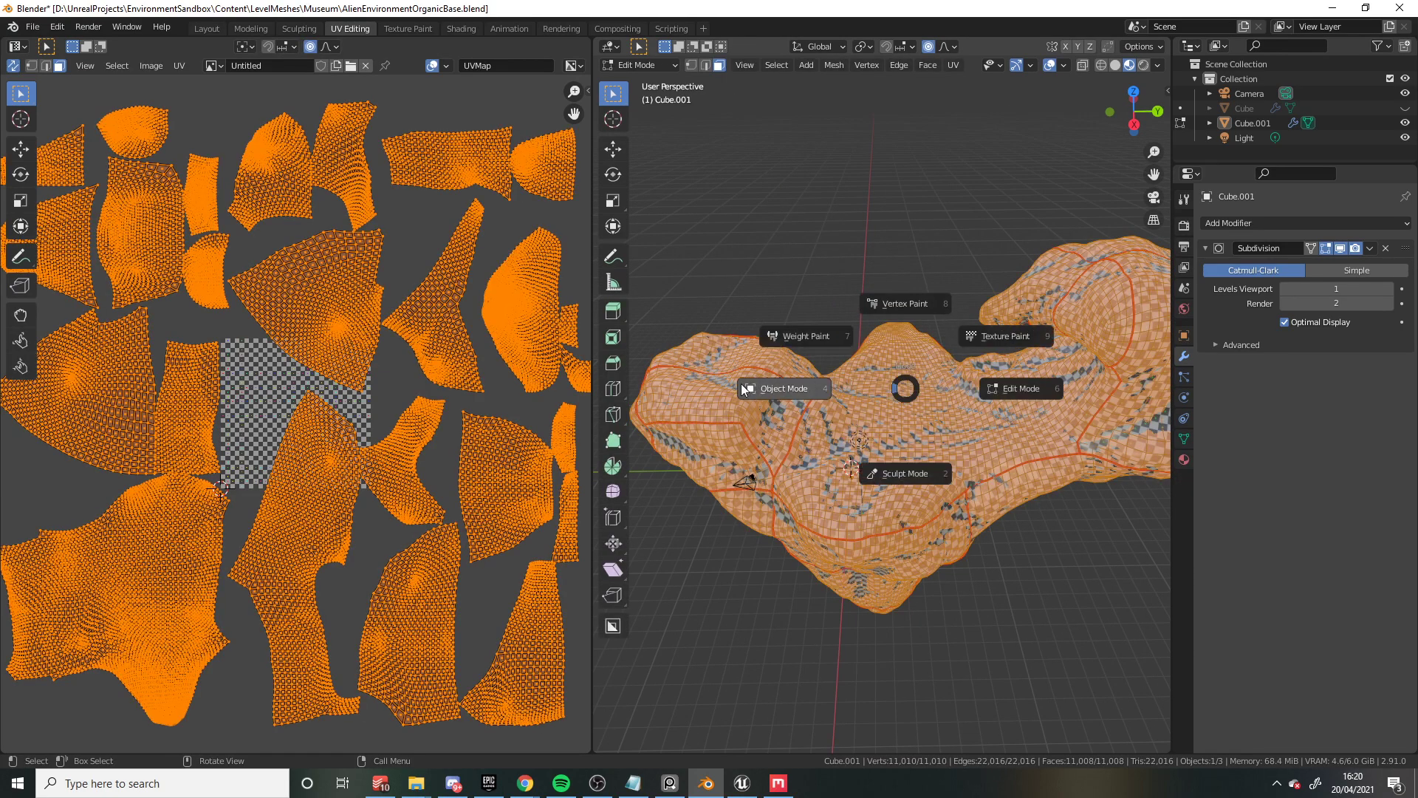
{"action": "left_click", "coordinate": [744, 389]}
{"action": "scroll", "coordinate": [884, 454], "scroll_direction": "up", "scroll_amount": 6}
{"action": "mouse_move", "coordinate": [884, 454]}
{"action": "middle_mouse_down"}
{"action": "mouse_move", "coordinate": [862, 413]}
{"action": "mouse_move", "coordinate": [884, 428]}
{"action": "middle_mouse_up"}
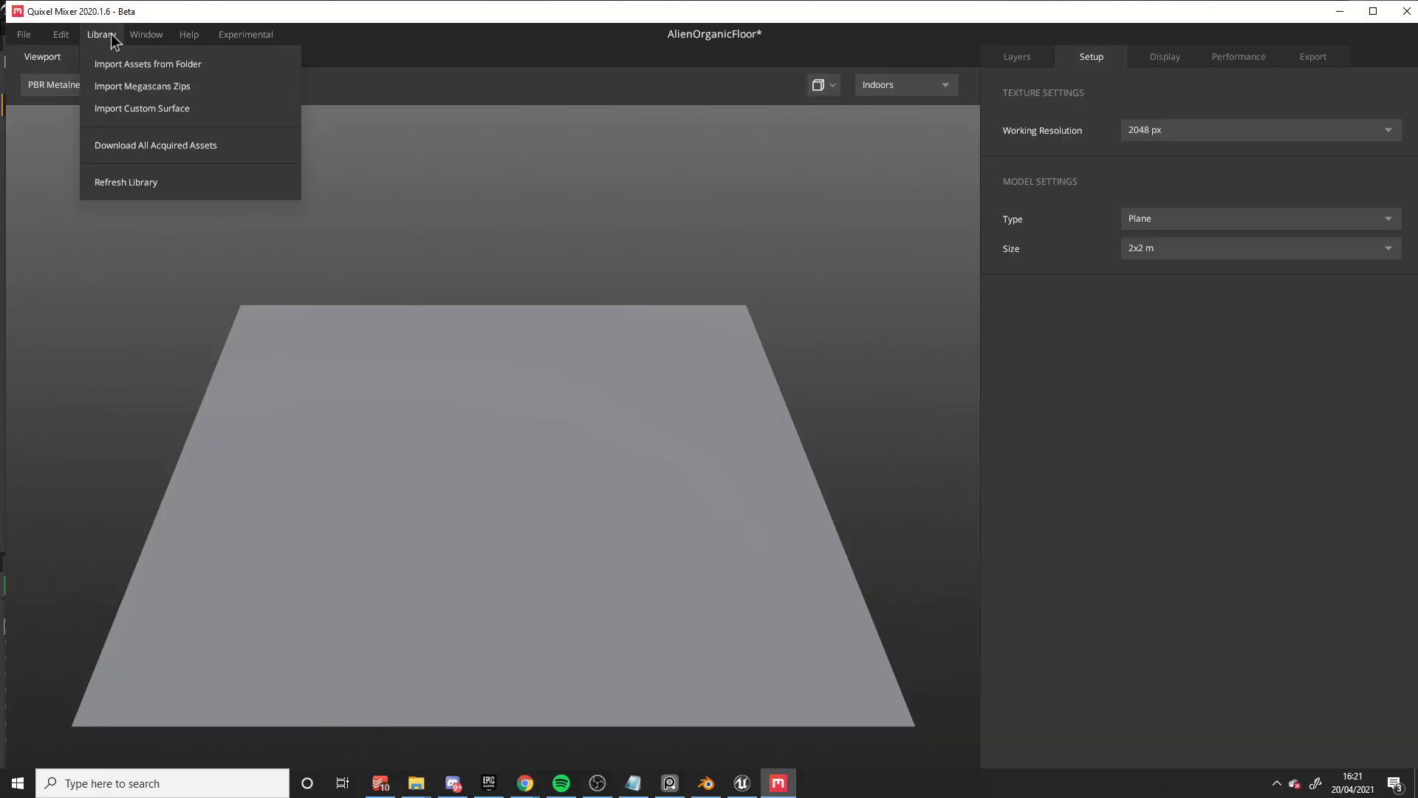
Step: Switch to Quixel Mixer and search the online surface library for "mud"
{"action": "left_click", "coordinate": [1042, 57]}
{"action": "left_click", "coordinate": [204, 56]}
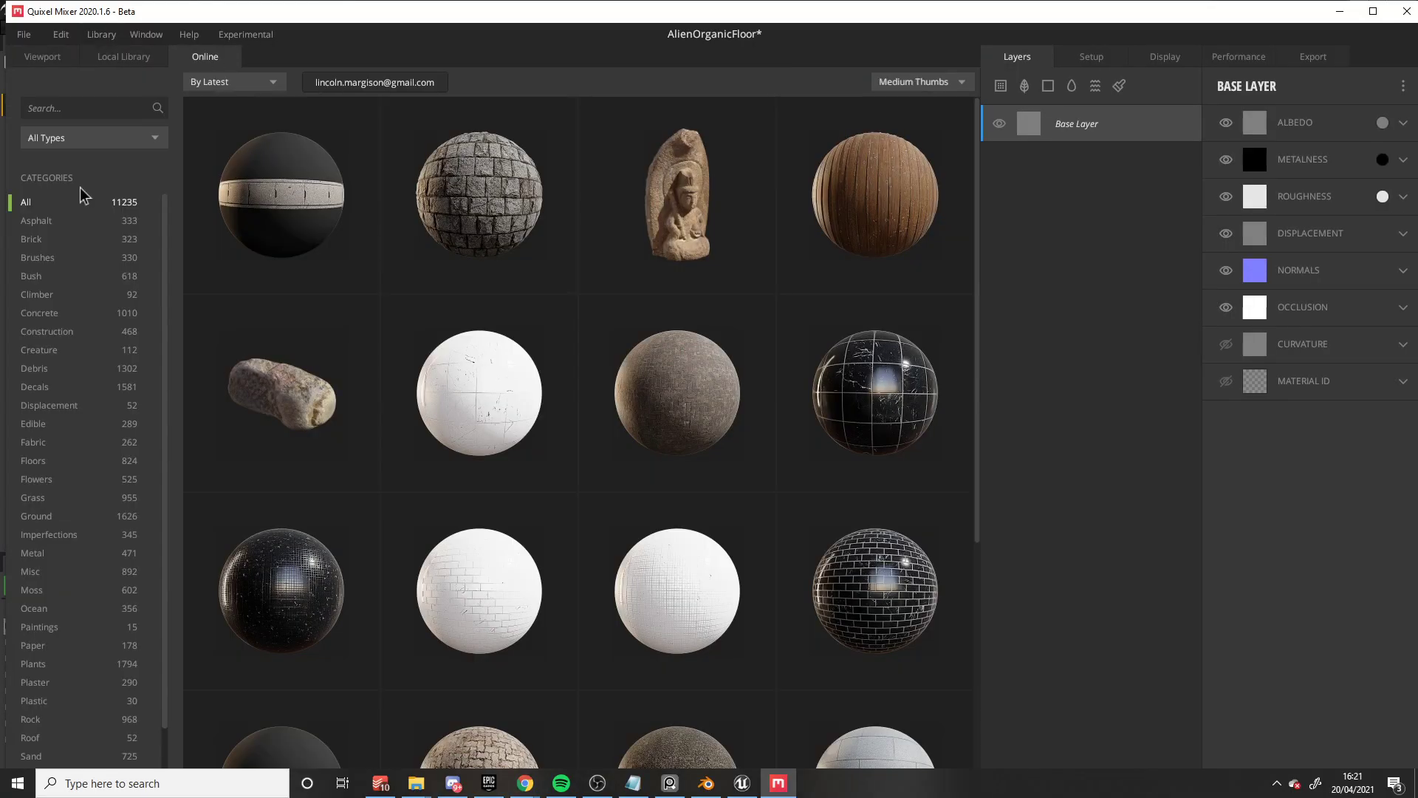
{"action": "type", "text": "mud"}
{"action": "left_click", "coordinate": [157, 108]}
{"action": "scroll", "coordinate": [473, 314], "scroll_direction": "down", "scroll_amount": 4}
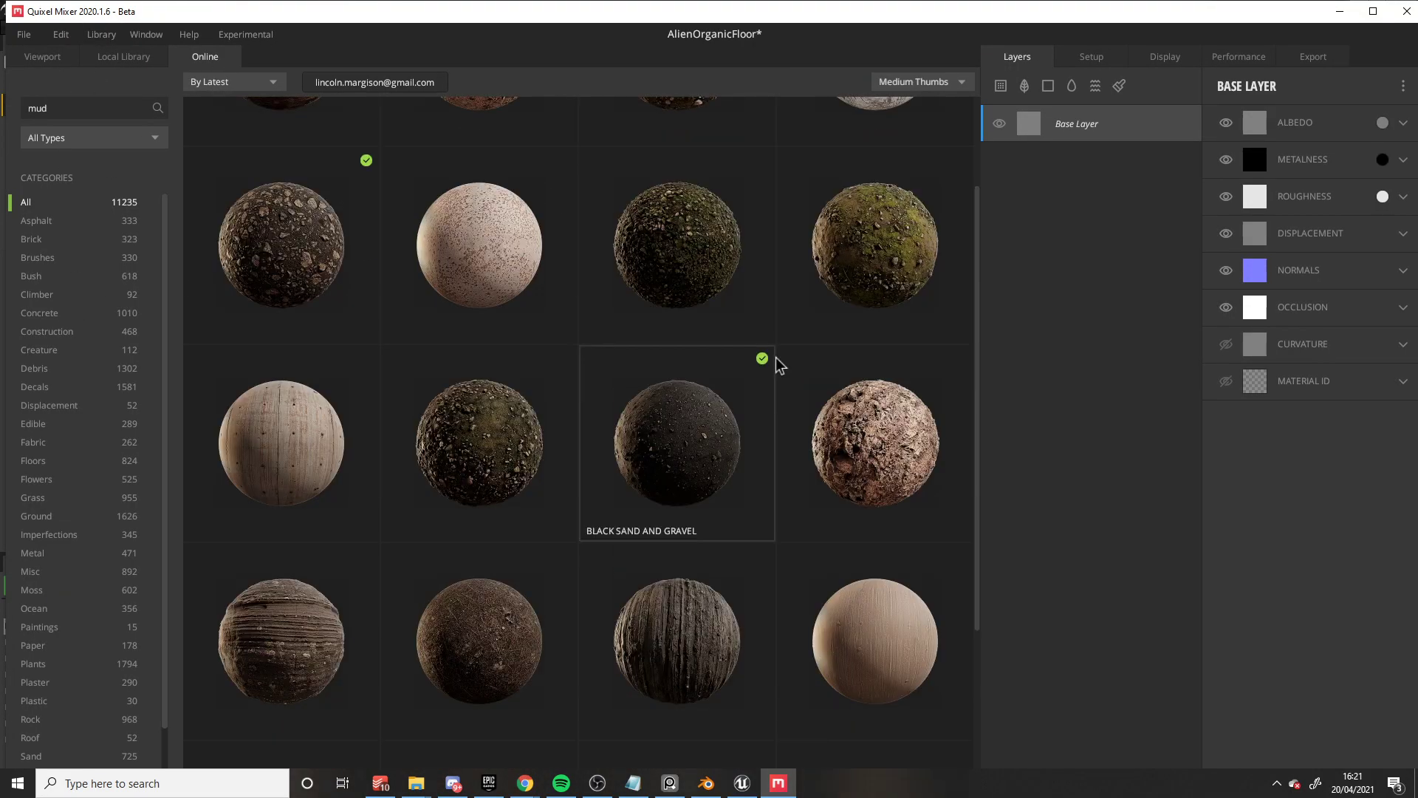
Step: Download the Mossy Rocky Ground surface and pick further ground surfaces from the mud search results
{"action": "left_click", "coordinate": [480, 318]}
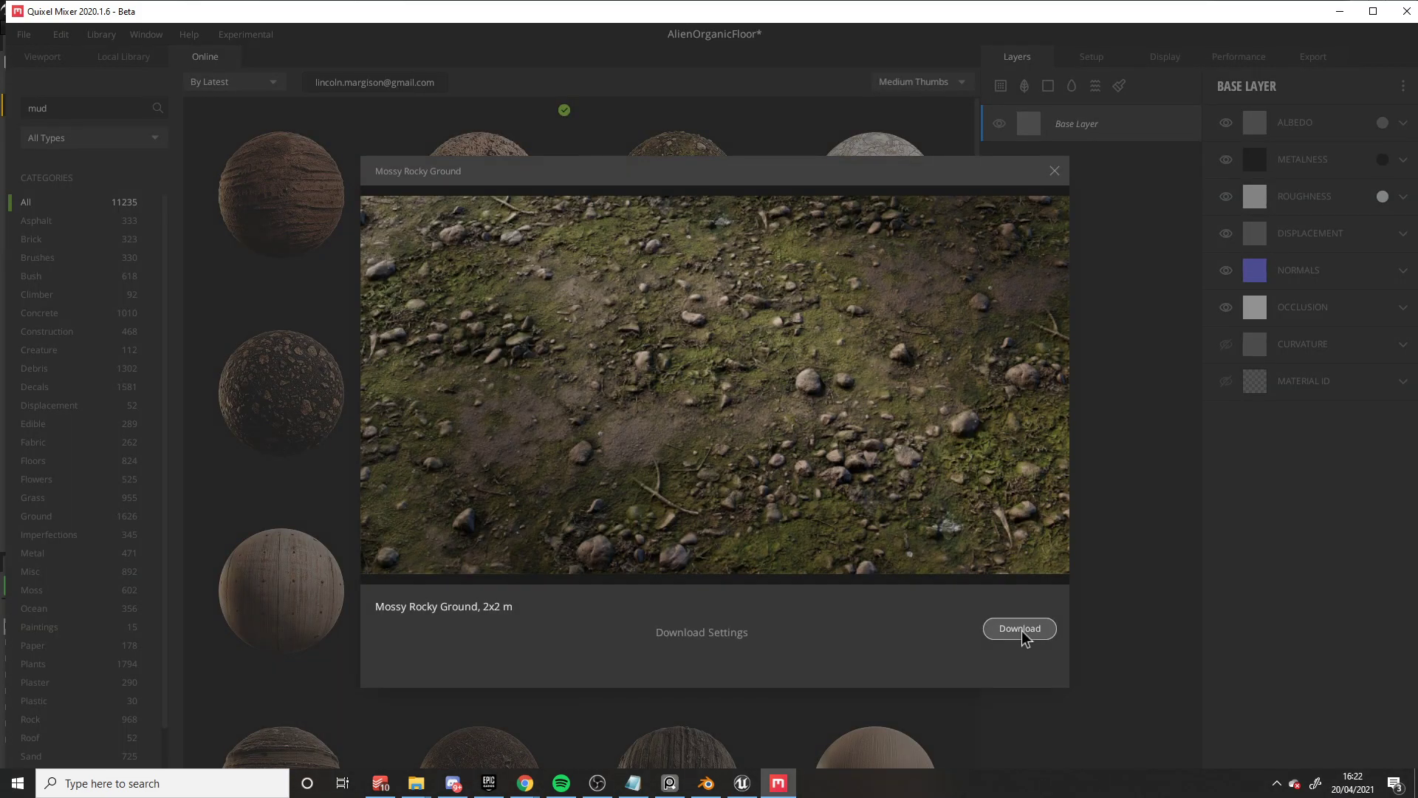
{"action": "left_click", "coordinate": [1021, 630]}
{"action": "scroll", "coordinate": [650, 447], "scroll_direction": "down", "scroll_amount": 3}
{"action": "left_click", "coordinate": [664, 444]}
{"action": "left_click", "coordinate": [1019, 628]}
{"action": "scroll", "coordinate": [791, 380], "scroll_direction": "down", "scroll_amount": 3}
{"action": "left_click", "coordinate": [791, 379]}
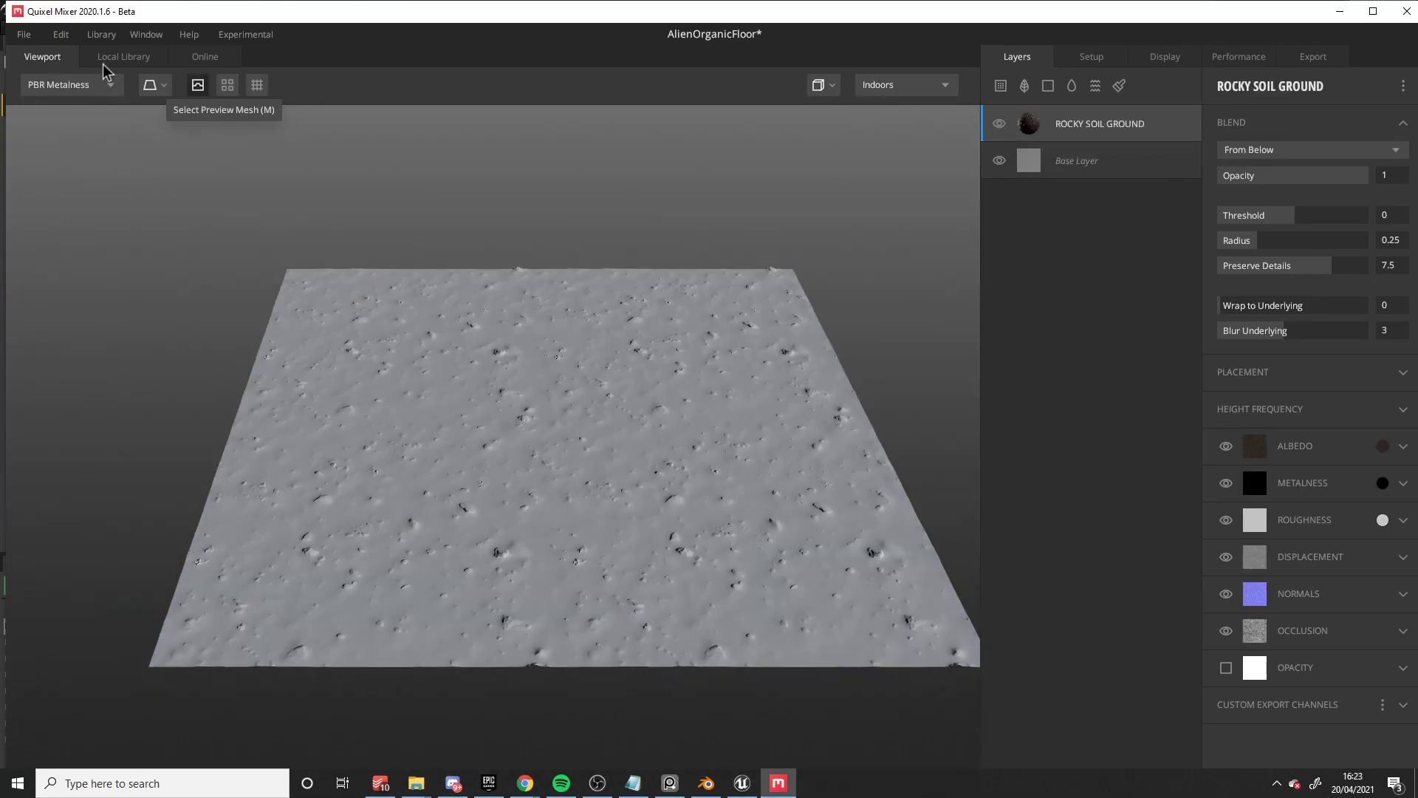
Step: Add the Excavated Rock And Soil surface as a new layer above Rocky Soil Ground
{"action": "left_click", "coordinate": [70, 85]}
{"action": "left_click", "coordinate": [906, 85]}
{"action": "left_click", "coordinate": [123, 56]}
{"action": "left_click", "coordinate": [42, 56]}
{"action": "left_click", "coordinate": [70, 84]}
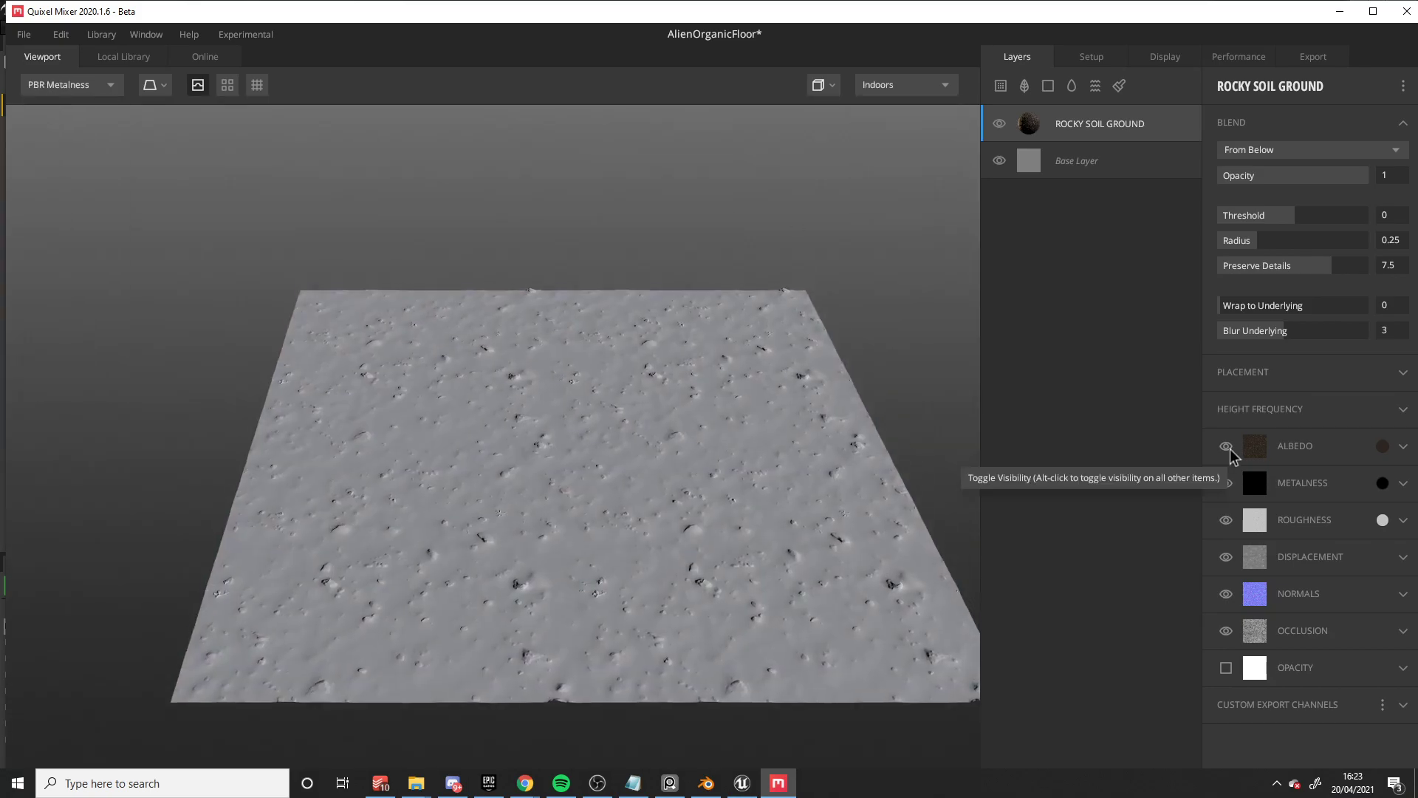
{"action": "left_click", "coordinate": [1001, 85]}
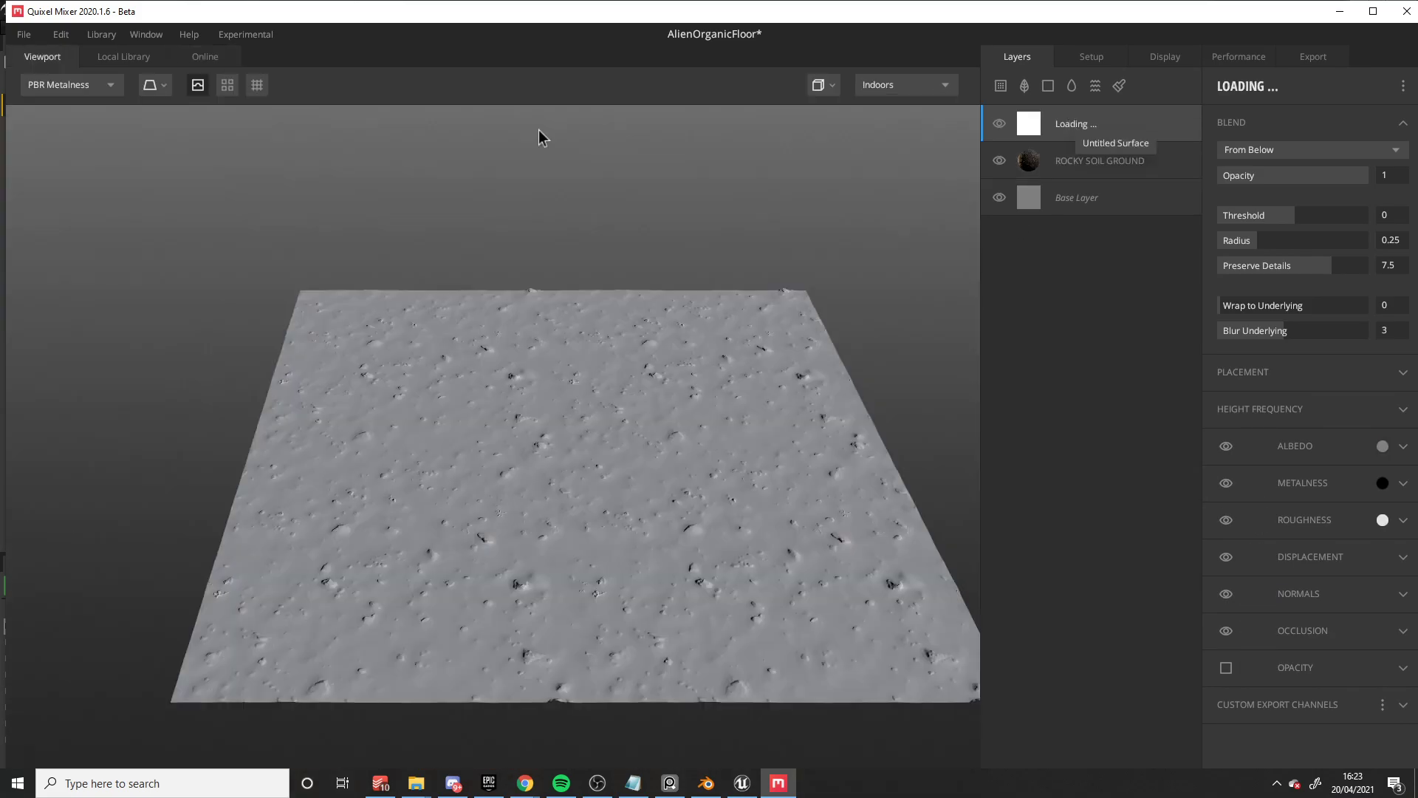
{"action": "scroll", "coordinate": [549, 555], "scroll_direction": "up", "scroll_amount": 5}
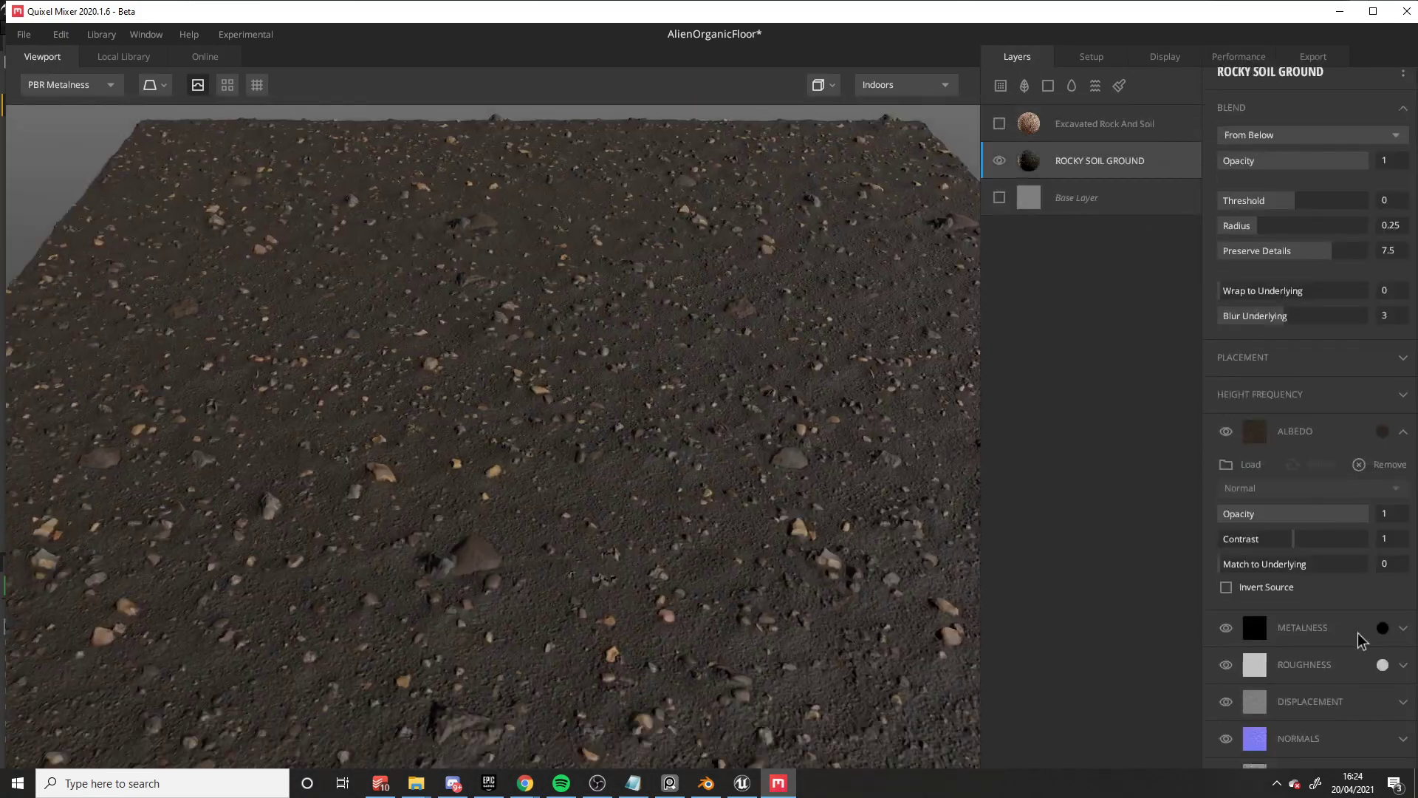
Step: Tint the Rocky Soil Ground albedo bluish purple and raise the Liquid layer's mask opacity to 0.91
{"action": "left_click", "coordinate": [1383, 431]}
{"action": "left_click", "coordinate": [652, 468]}
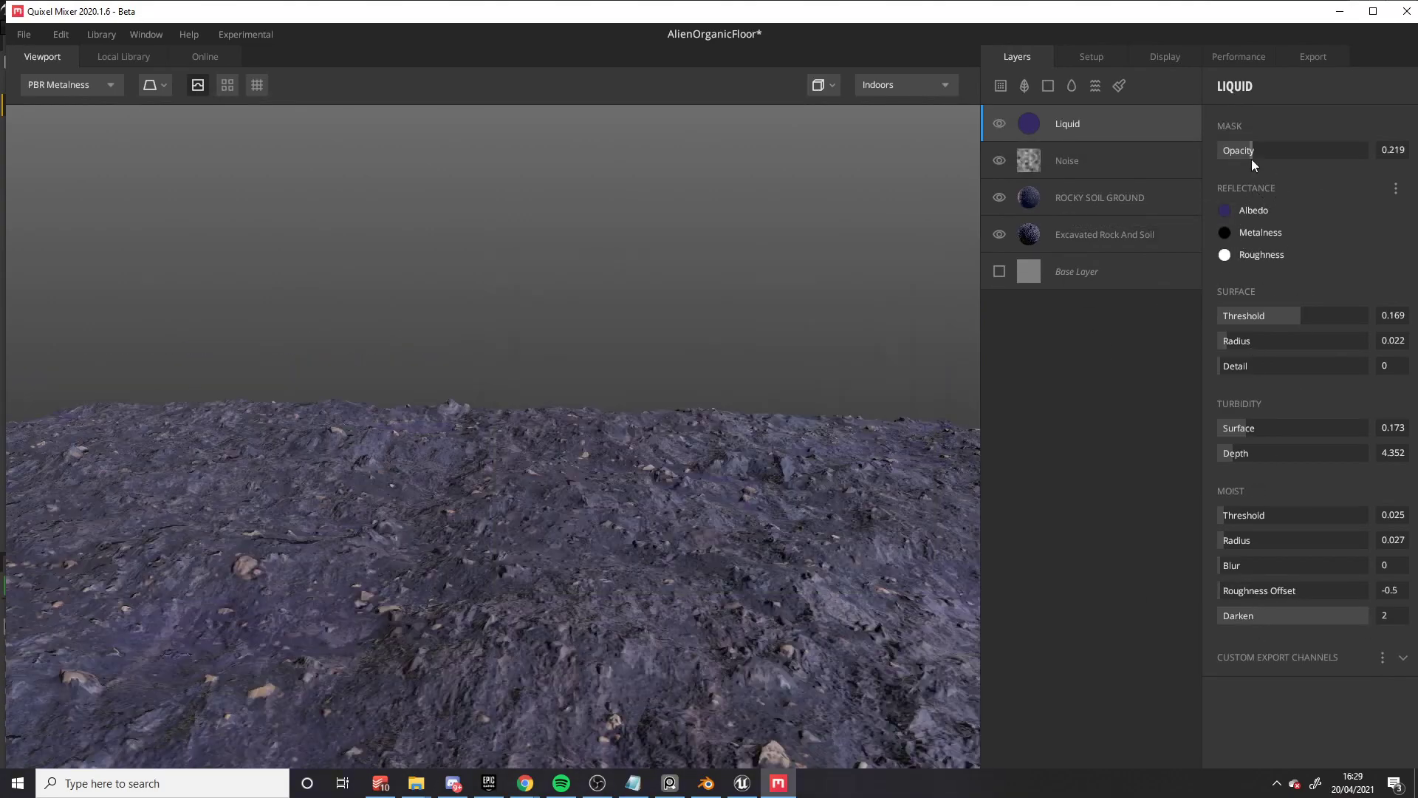
{"action": "left_click_drag", "start_coordinate": [1251, 151], "coordinate": [1314, 151]}
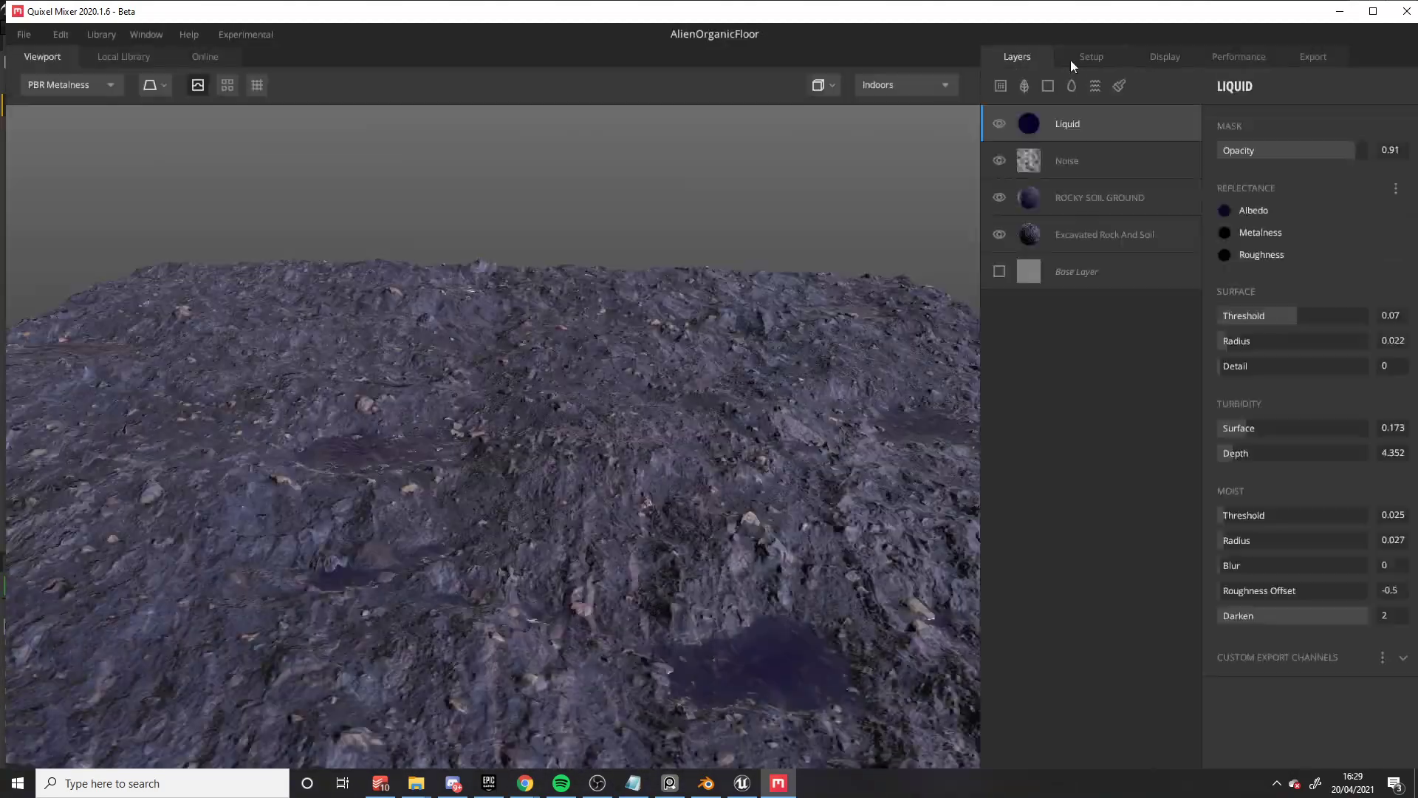
Step: Start exporting AlienOrganicFloor to the library at 4096 px and open its category choices
{"action": "left_click", "coordinate": [1313, 57]}
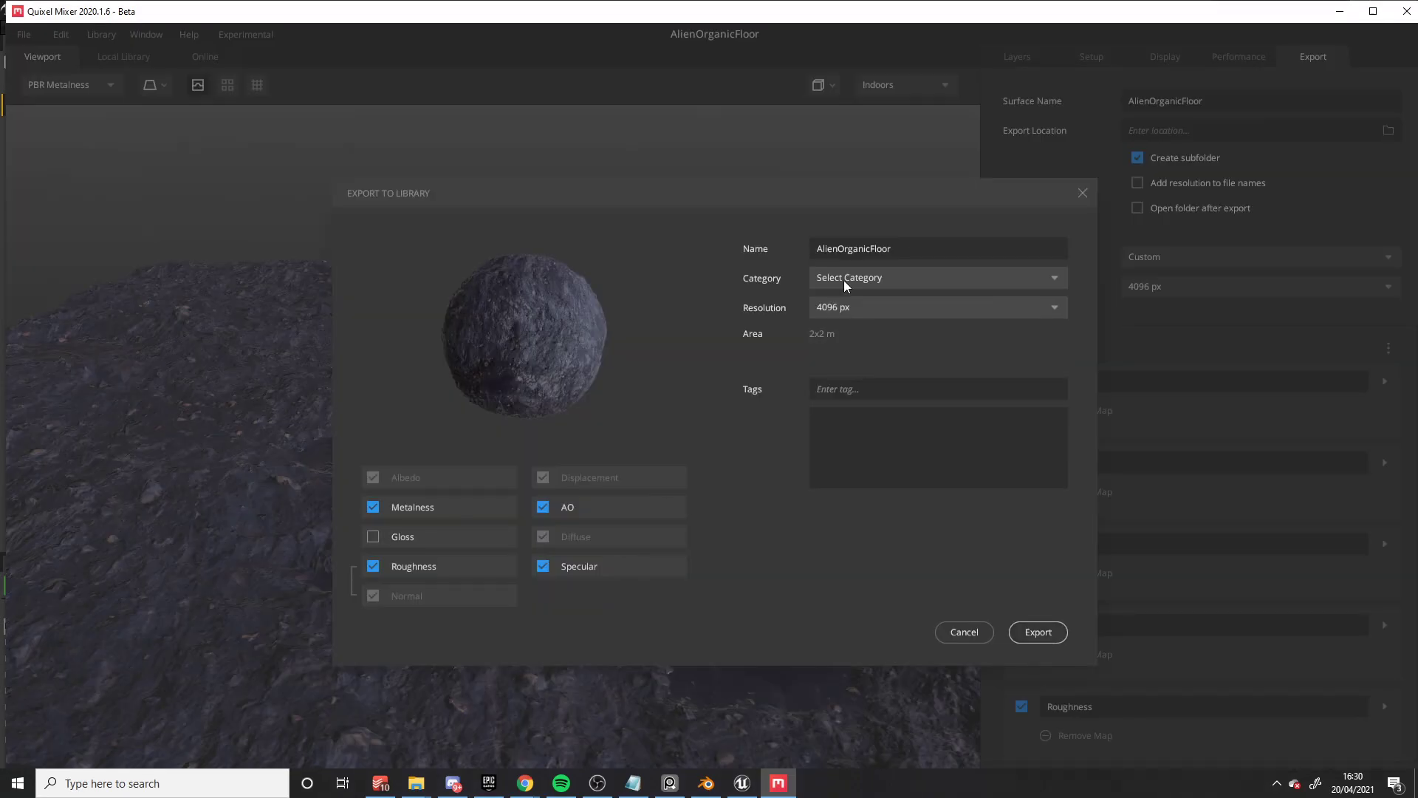
{"action": "left_click", "coordinate": [844, 281]}
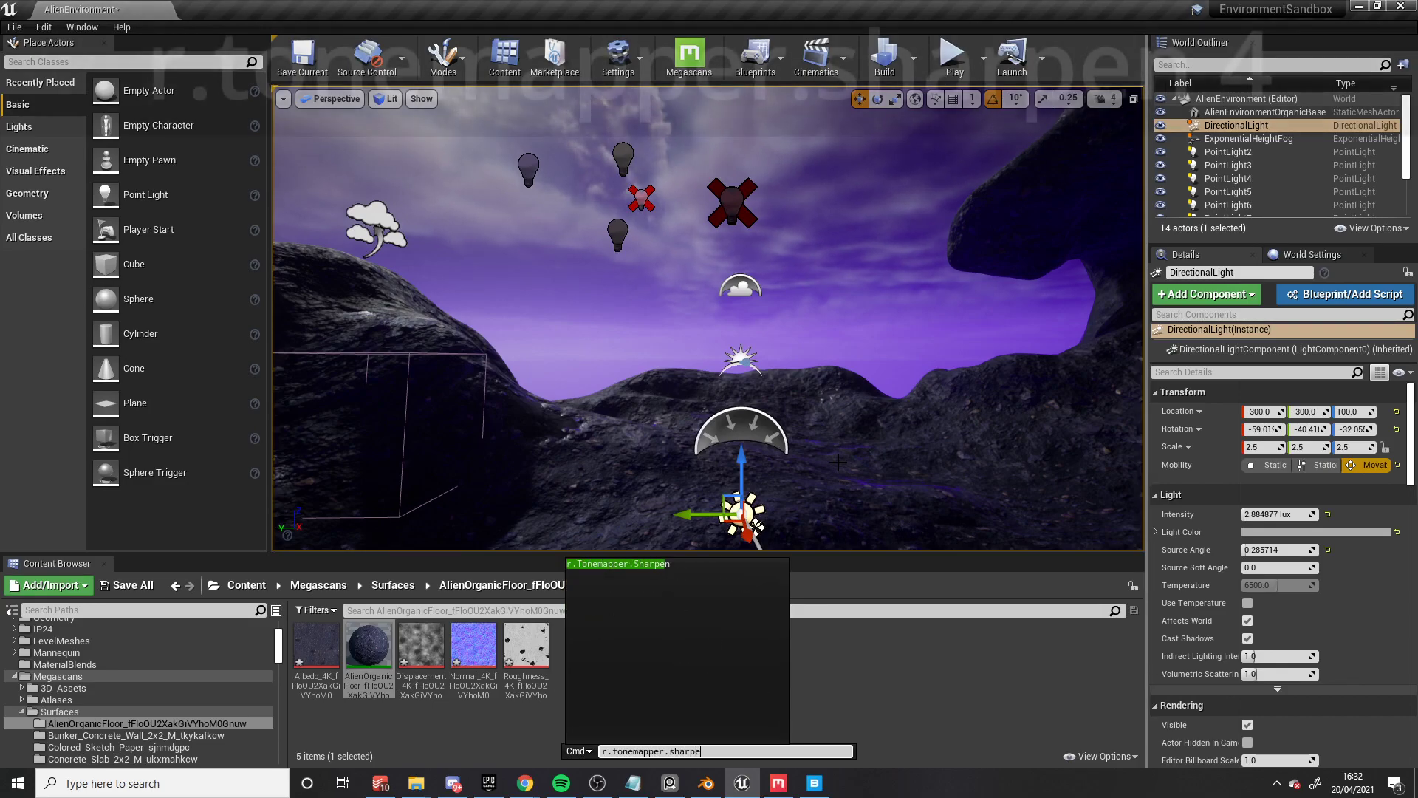
Step: In Unreal Engine, run the console command r.tonemapper.sharpen 4 and inspect the sharpened terrain from several angles
{"action": "type", "text": "n 4"}
{"action": "right_click_drag", "start_coordinate": [838, 462], "coordinate": [838, 543]}
{"action": "key", "text": "f"}
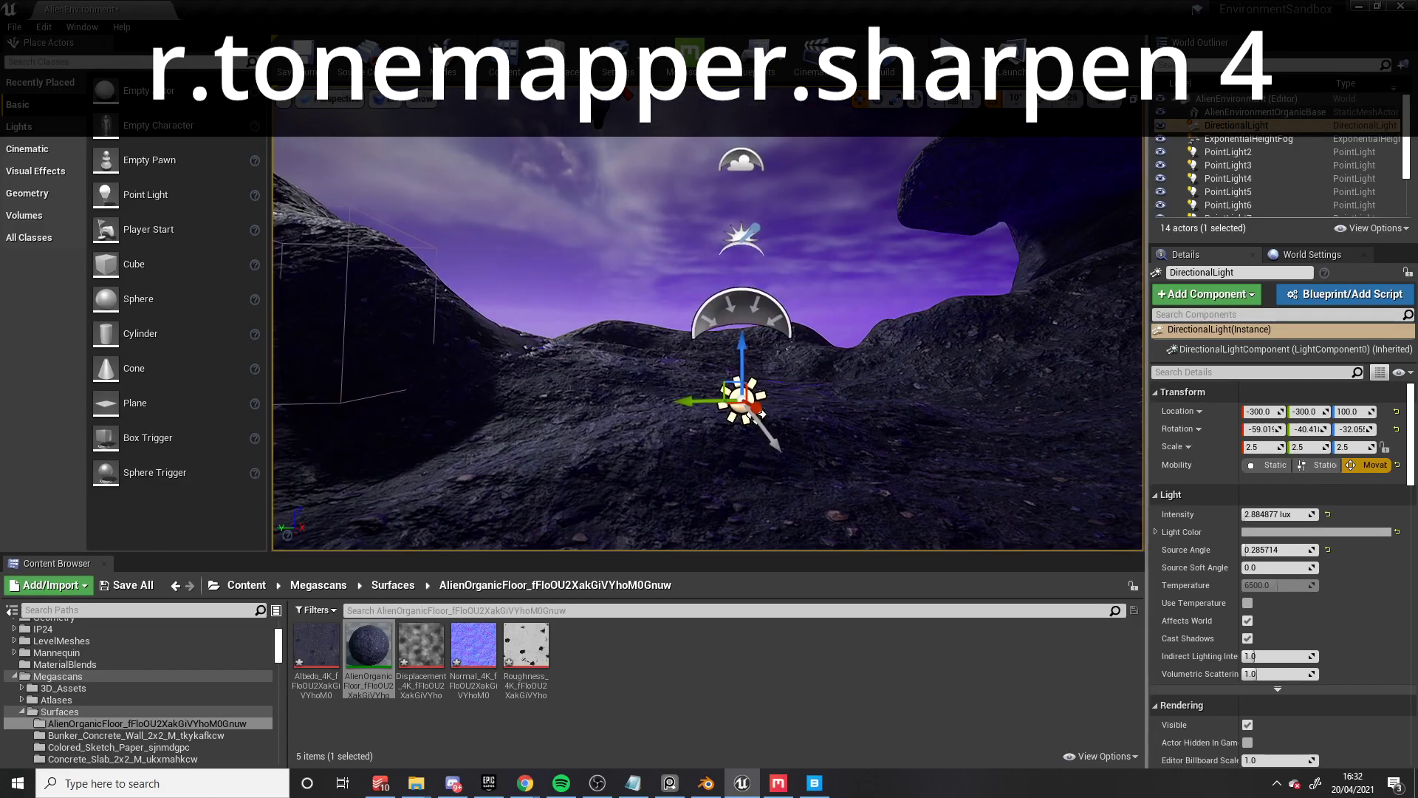
{"action": "right_click_drag", "start_coordinate": [838, 443], "coordinate": [838, 495]}
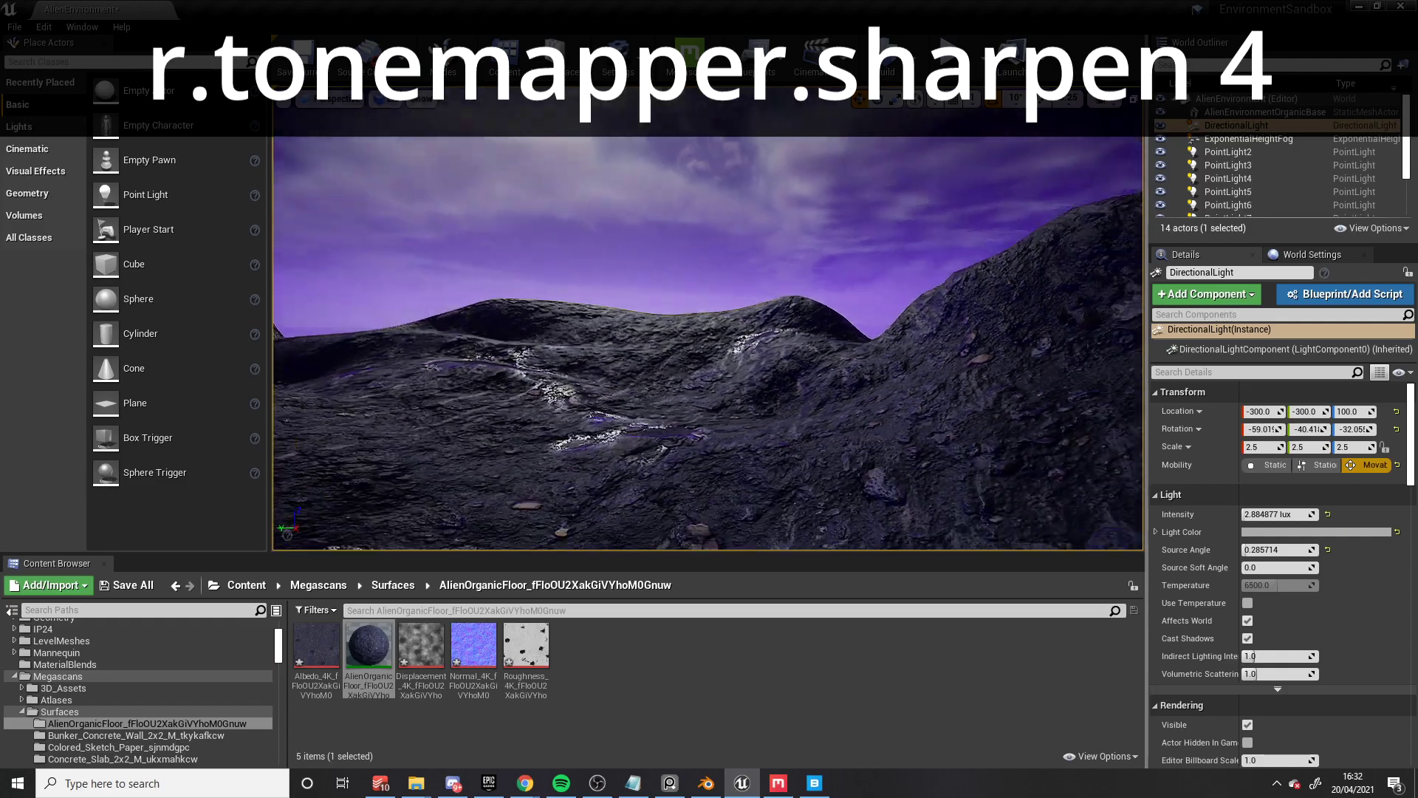
{"action": "key", "text": "f"}
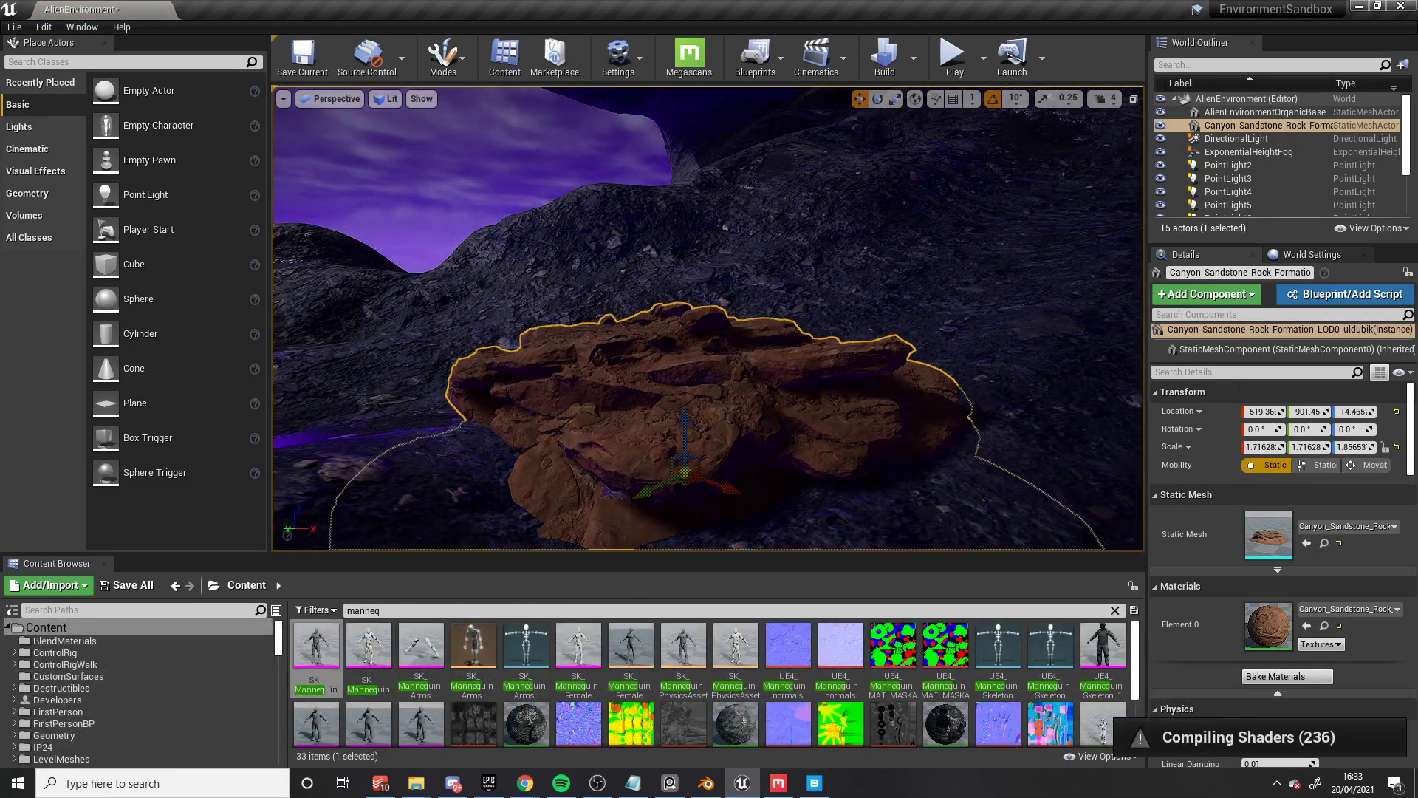
Step: Locate the terrain's AlienOrganicFloor material in the project content and apply it to the canyon sandstone rock formation
{"action": "scroll", "coordinate": [707, 318], "scroll_direction": "down", "scroll_amount": 5}
{"action": "left_click", "coordinate": [916, 468]}
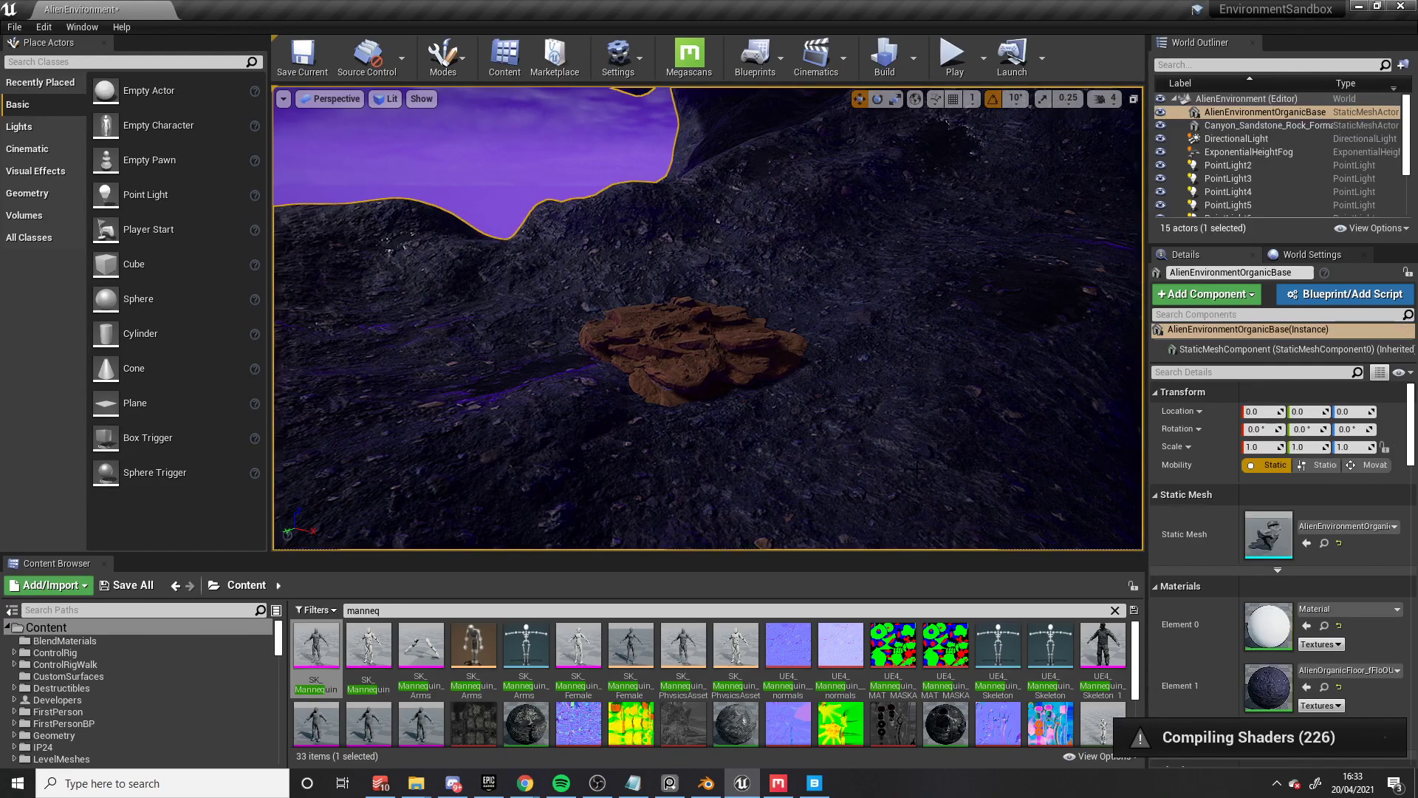
{"action": "left_click", "coordinate": [1324, 688]}
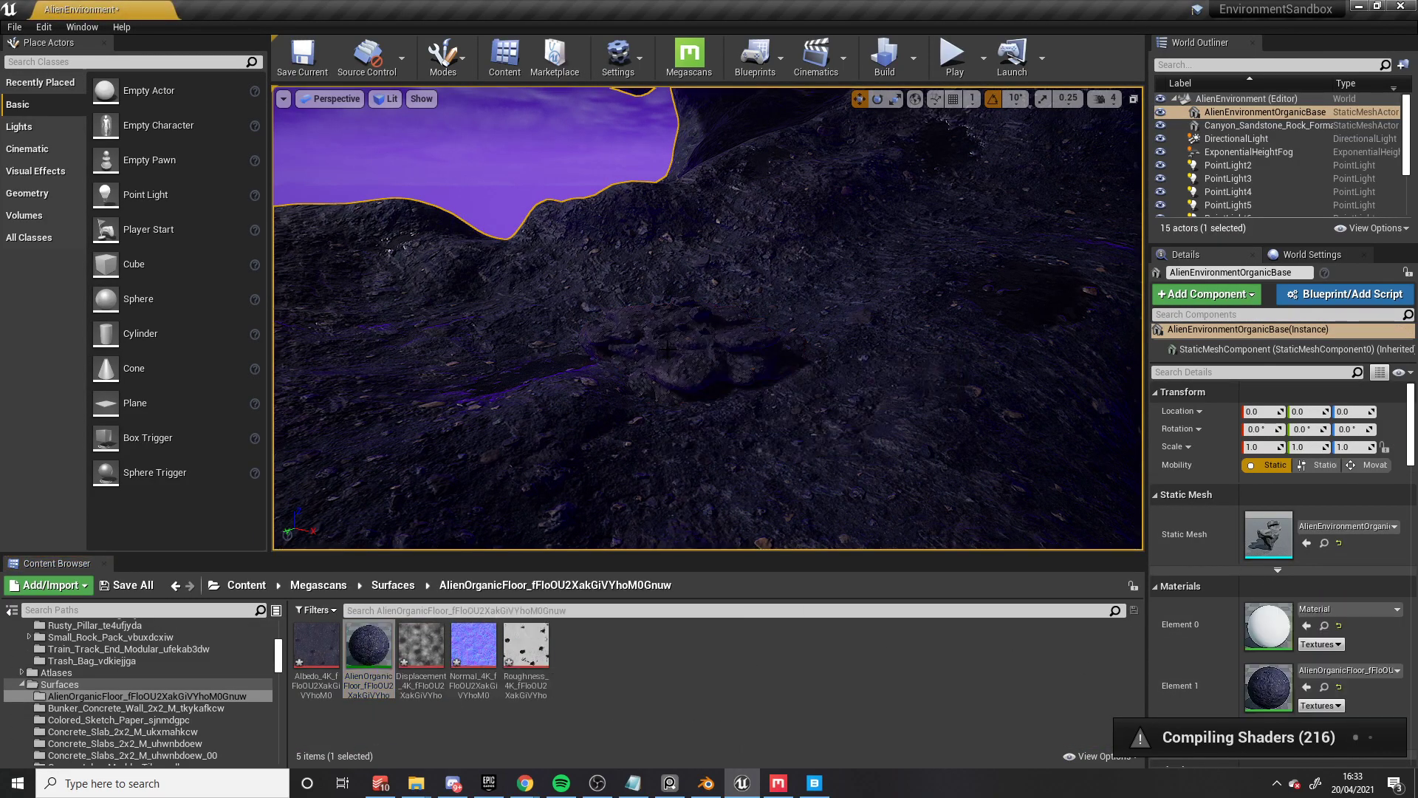
Step: Duplicate the rock formation onto the slope behind, enlarge it to about 4.8 × 4.6 × 4.4, turn it about 40°, and seat it in the terrain
{"action": "scroll", "coordinate": [666, 348], "scroll_direction": "up", "scroll_amount": 5}
{"action": "left_click", "coordinate": [693, 385]}
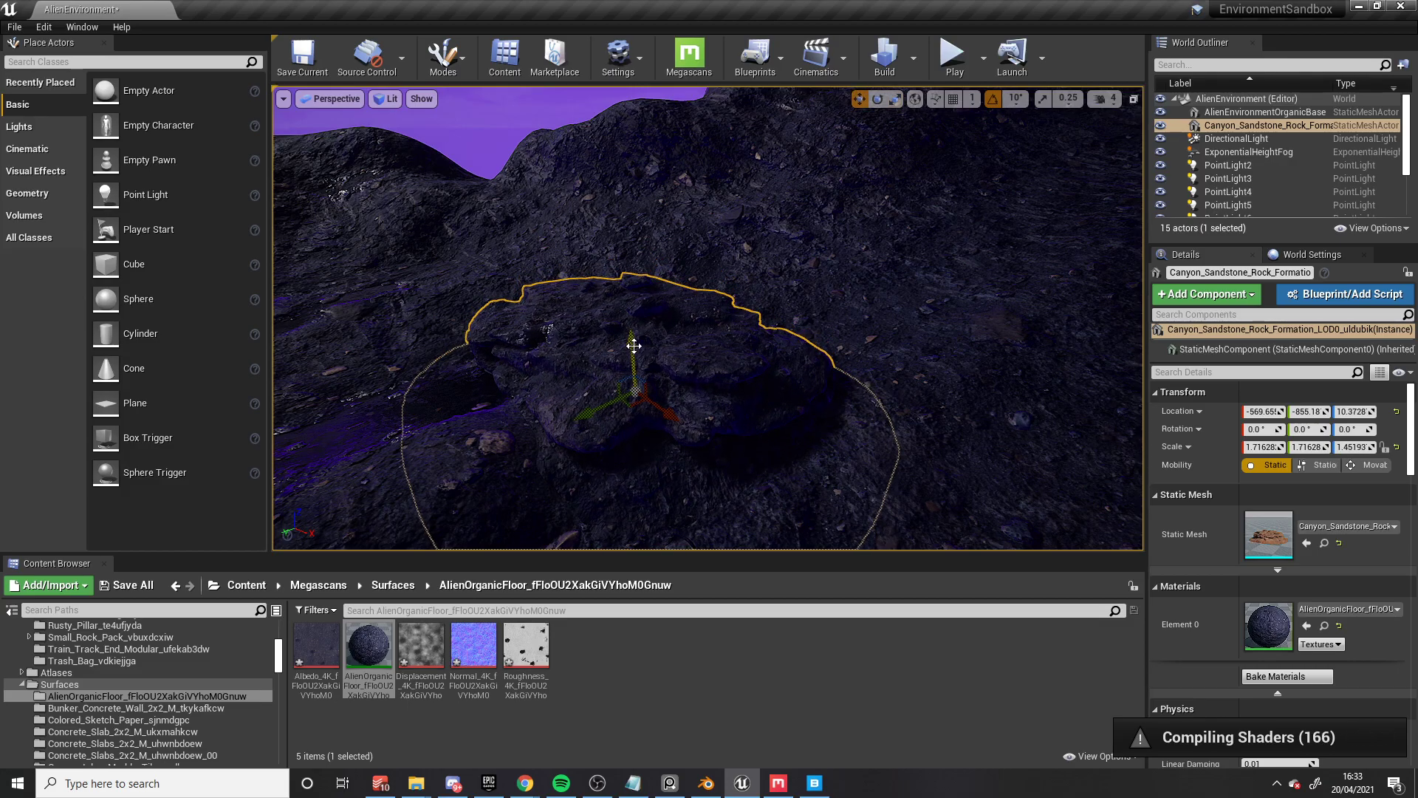
{"action": "scroll", "coordinate": [631, 356], "scroll_direction": "down", "scroll_amount": 3}
{"action": "left_click_drag", "start_coordinate": [793, 356], "coordinate": [873, 380], "text": "shift"}
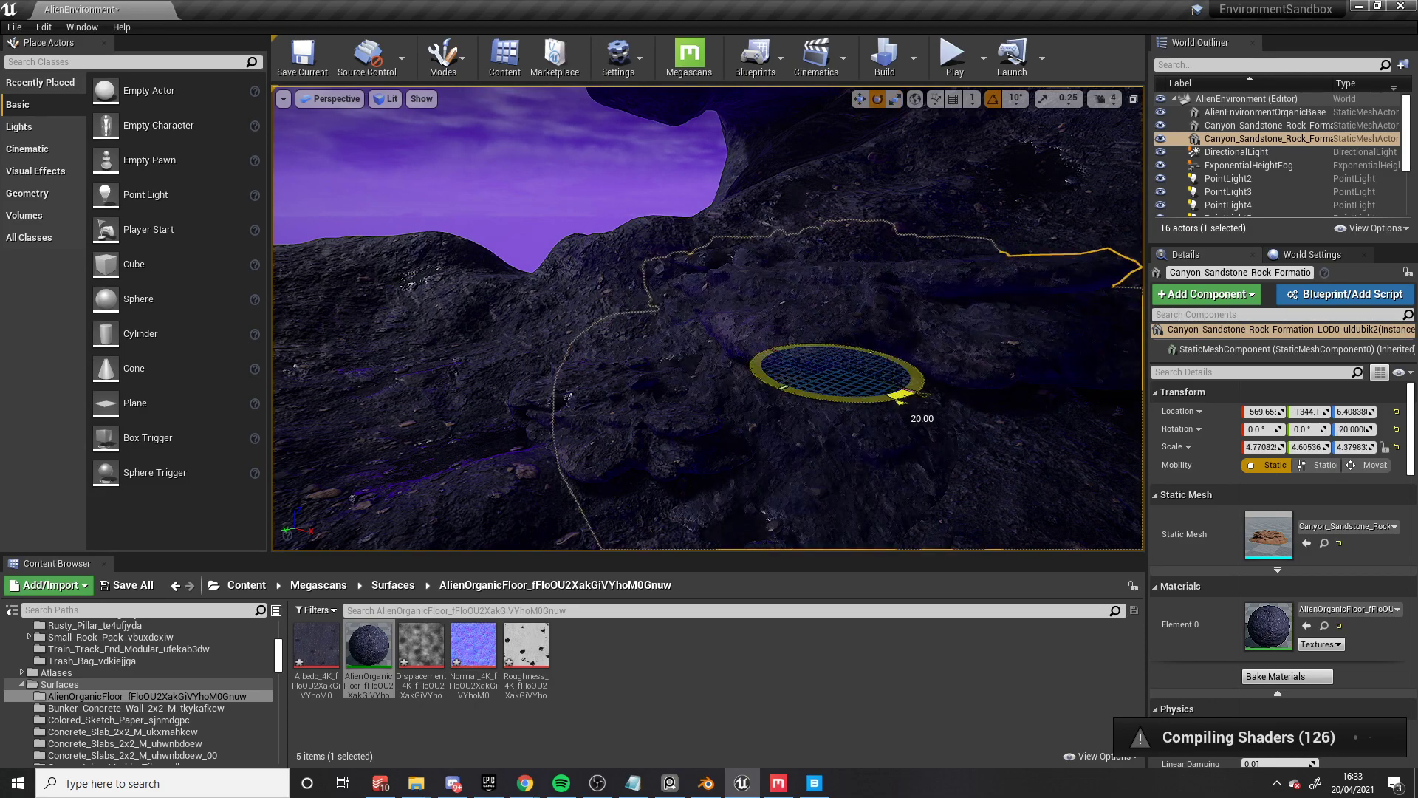
{"action": "left_click_drag", "start_coordinate": [1002, 352], "coordinate": [669, 298], "text": "shift"}
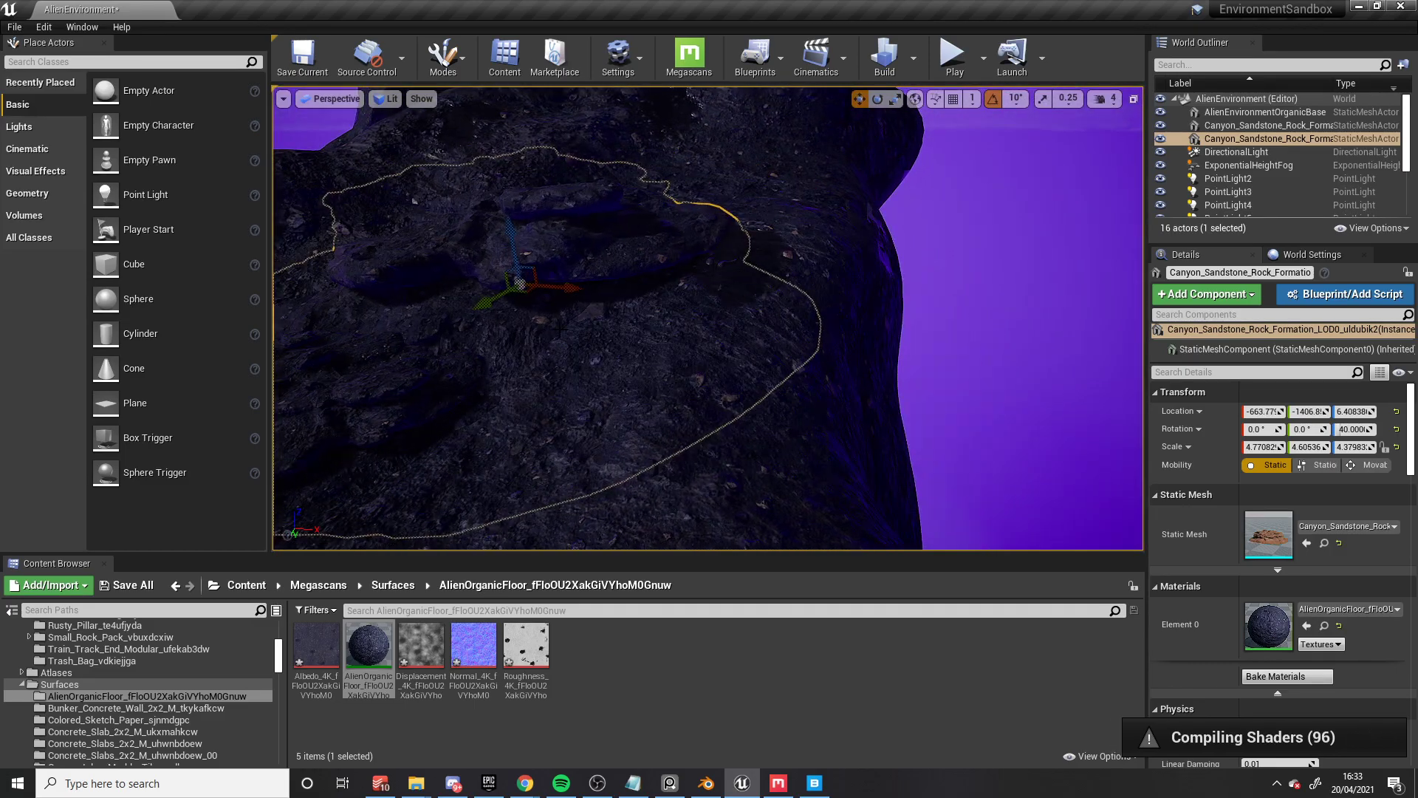
{"action": "right_click_drag", "start_coordinate": [558, 329], "coordinate": [517, 318]}
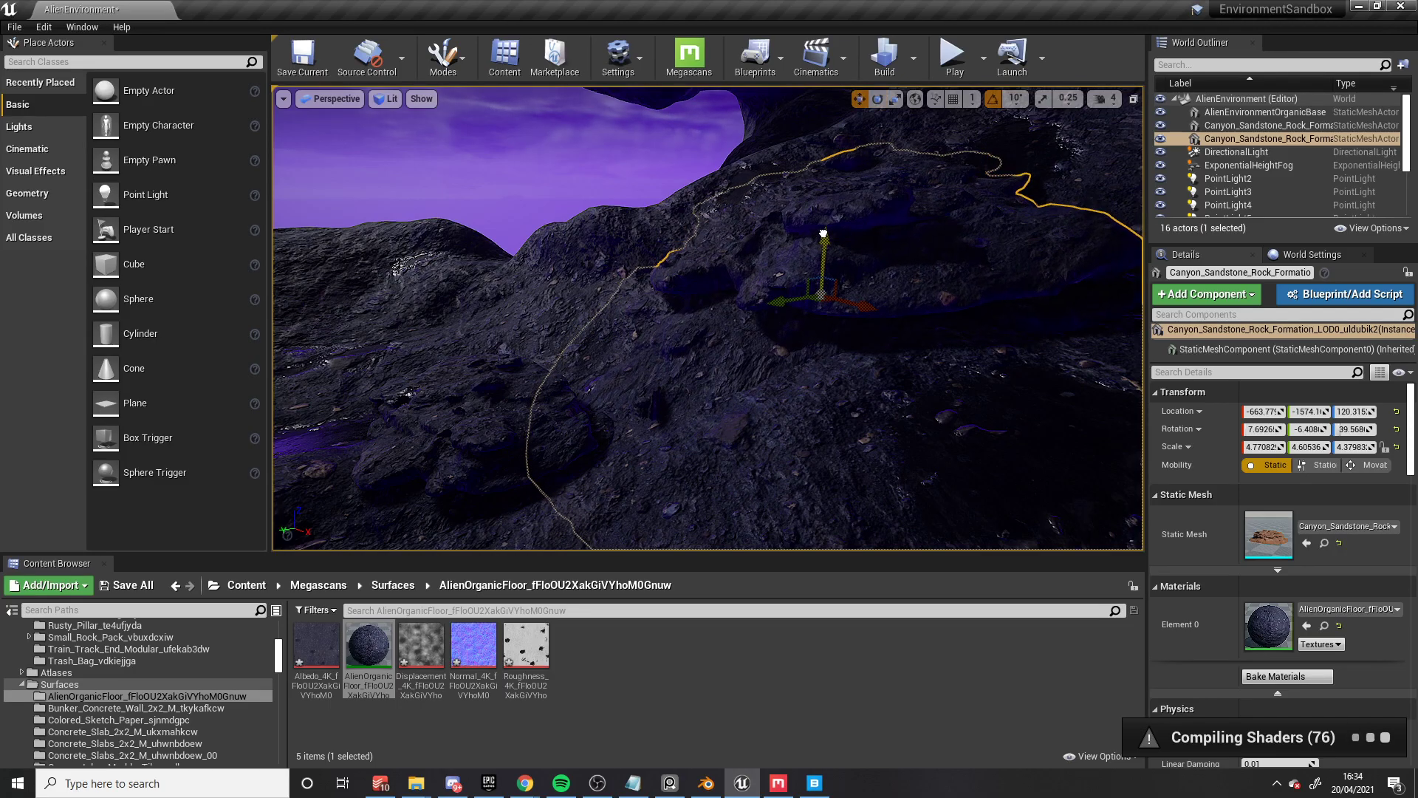
{"action": "left_click", "coordinate": [823, 243]}
Step: Place another rock formation copy on the opposite hillside, tilted into the slope and scaled to about 4.8 × 5.2 × 6.8
{"action": "right_click_drag", "start_coordinate": [823, 244], "coordinate": [665, 318]}
{"action": "left_click", "coordinate": [664, 397]}
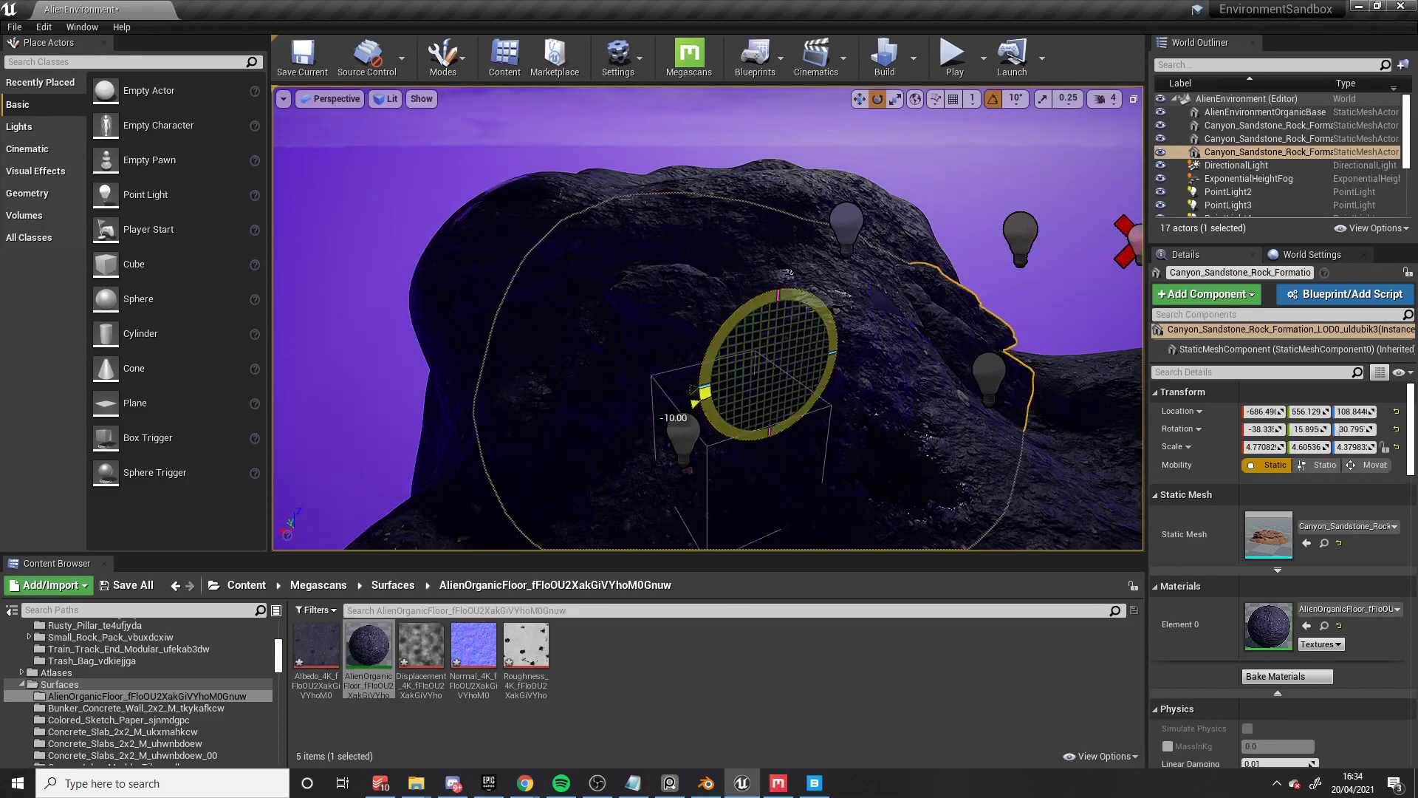
{"action": "key", "text": "w"}
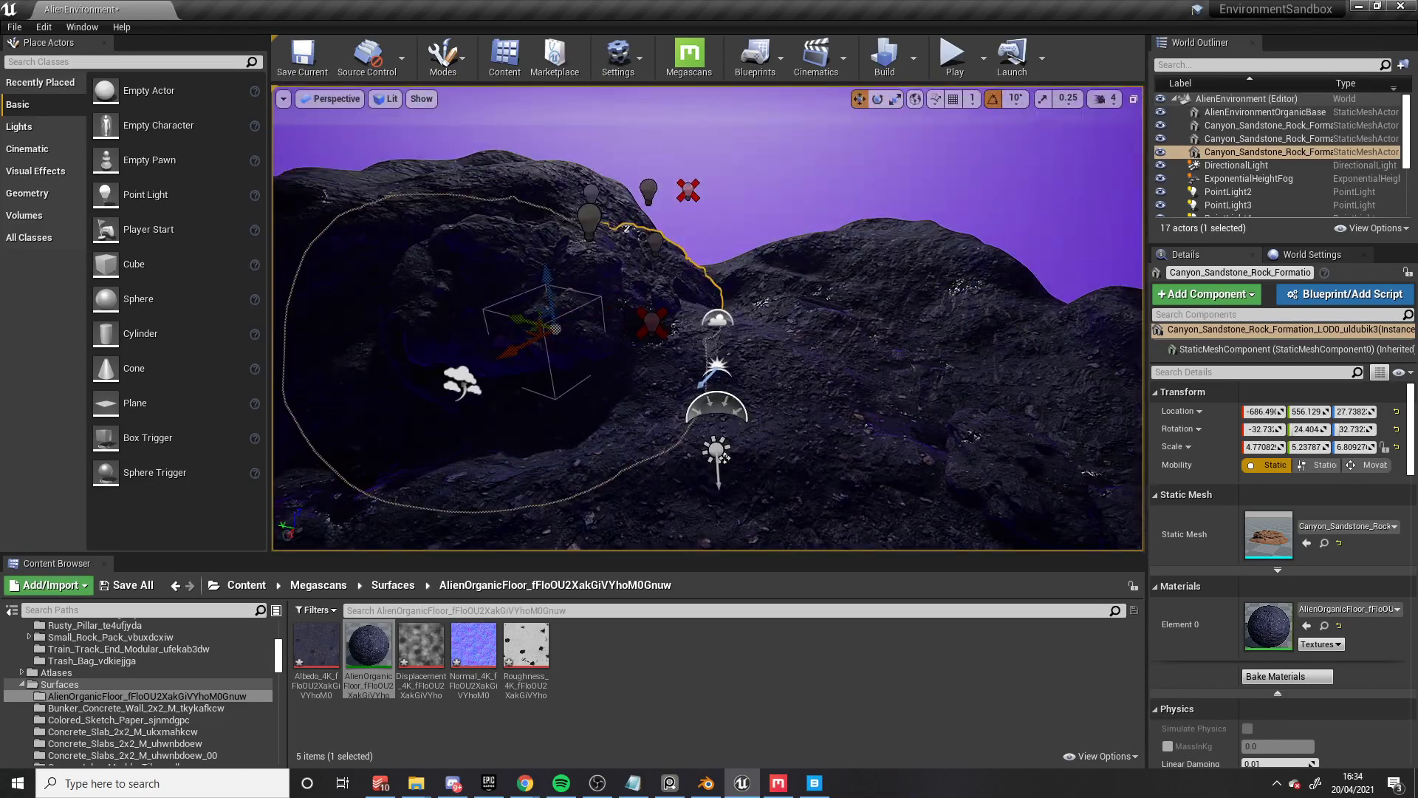
Step: Place the Canyon Sandstone Cliff Base below the overhang at about 4.5 × 4.5 × 5.9 scale with the AlienOrganicFloor material
{"action": "key", "text": "alt+Left"}
{"action": "left_click", "coordinate": [189, 585]}
{"action": "left_click_drag", "start_coordinate": [369, 645], "coordinate": [761, 378]}
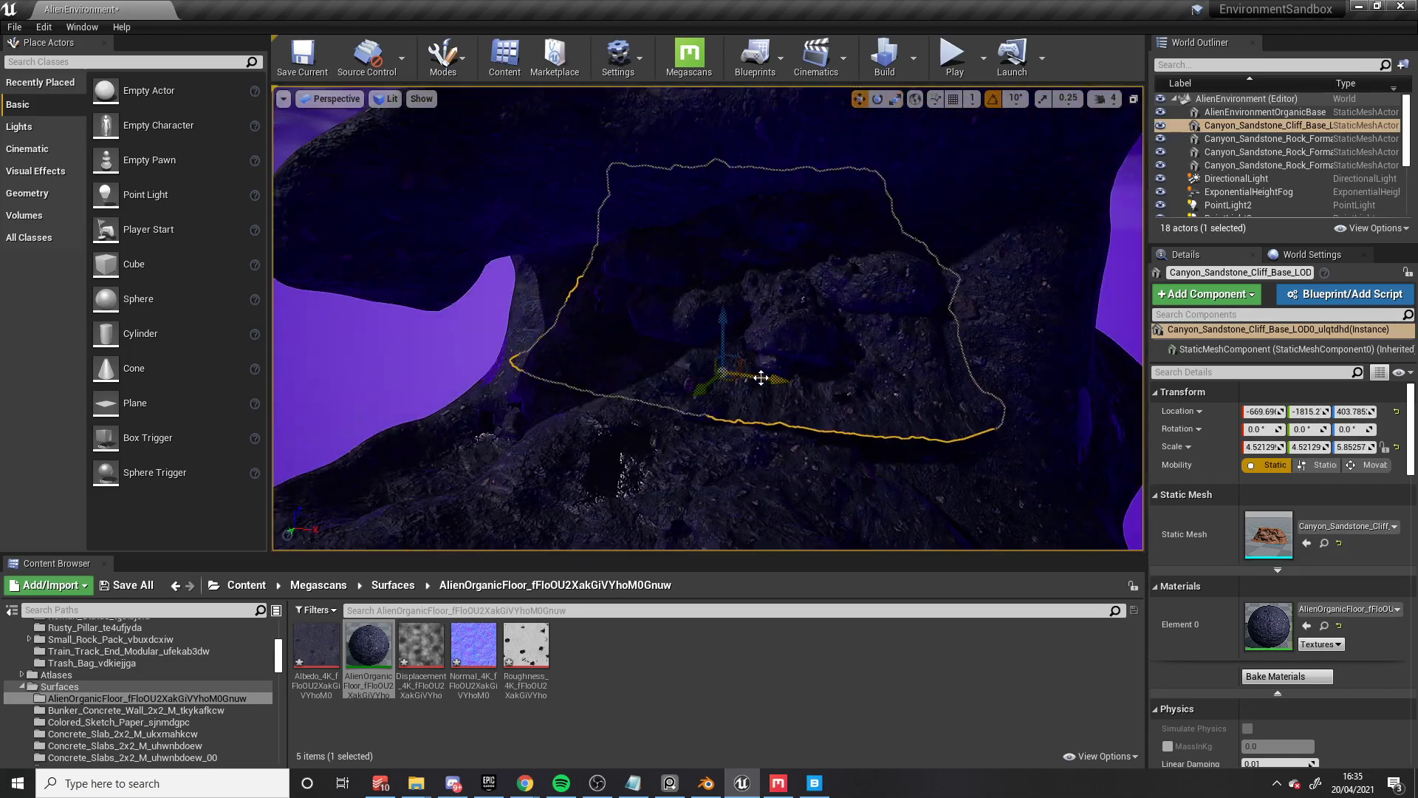
Step: Duplicate the cliff base twice, flip the copies 180°, and rescale and fit them against the overhanging rock wall
{"action": "key", "text": "ctrl+w"}
{"action": "key", "text": "e"}
{"action": "left_click_drag", "start_coordinate": [714, 127], "coordinate": [727, 279]}
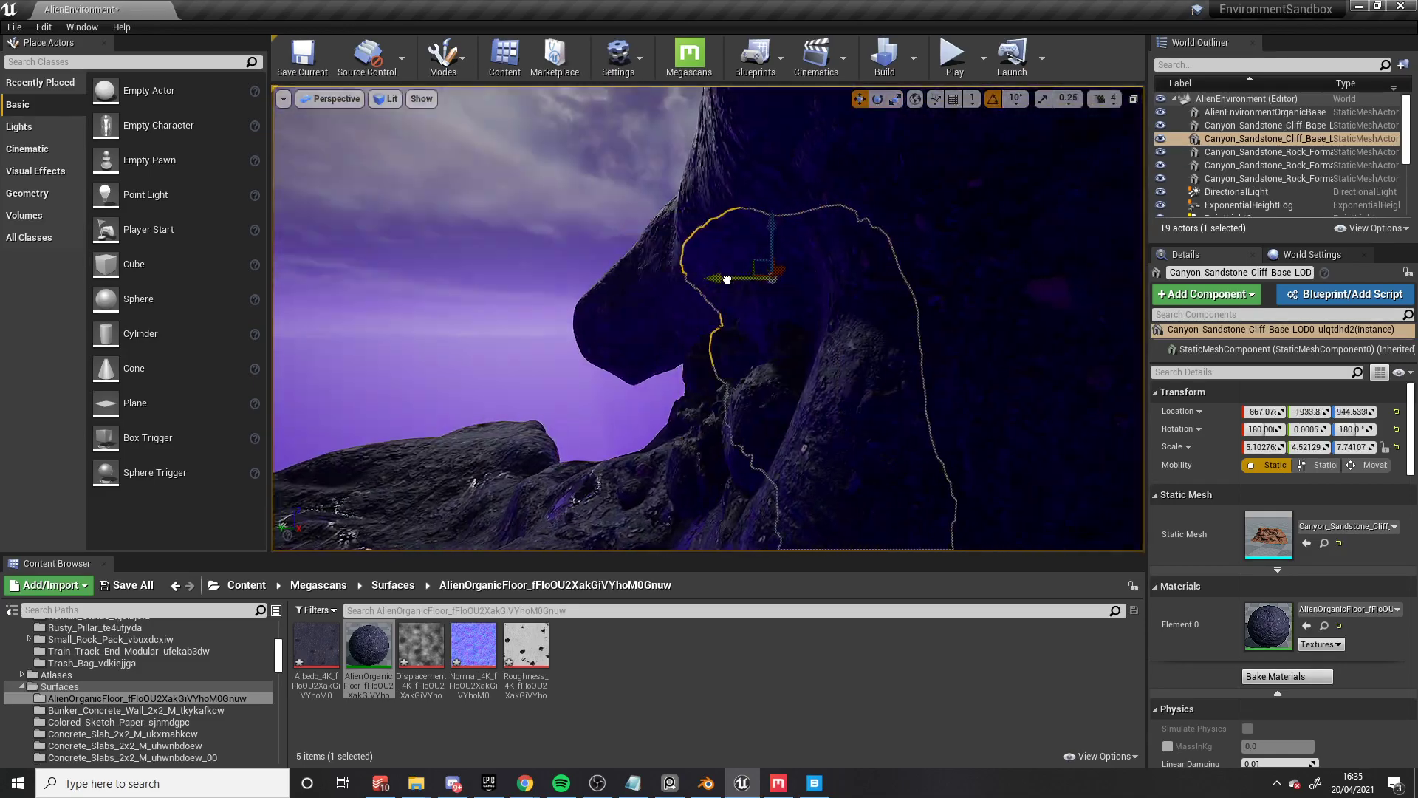
{"action": "key", "text": "ctrl+w"}
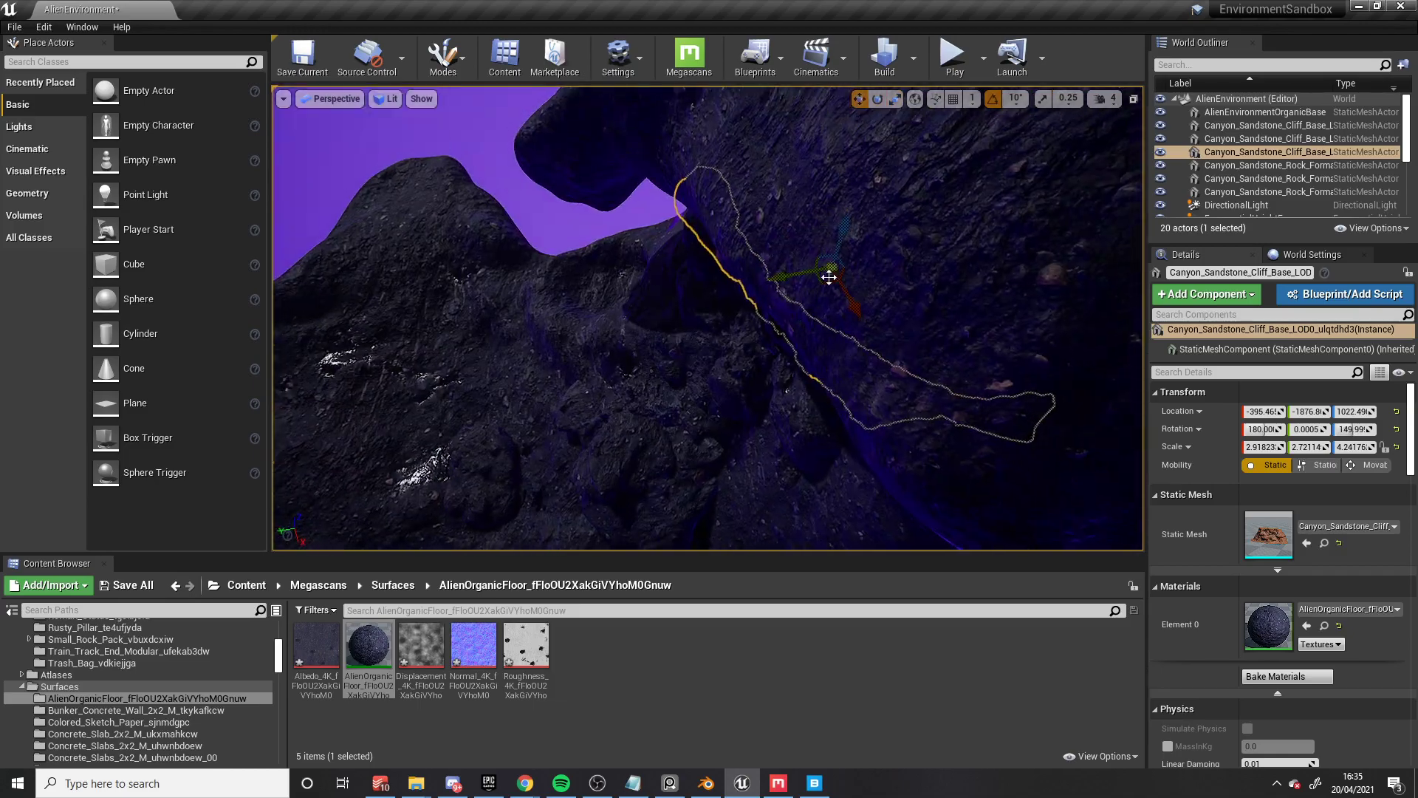
Step: Place Small_Rock_Pack rocks on the terrain hills at about 61.3 × 61.3 × 33.5 scale with the AlienOrganicFloor material
{"action": "double_click", "coordinate": [1264, 111]}
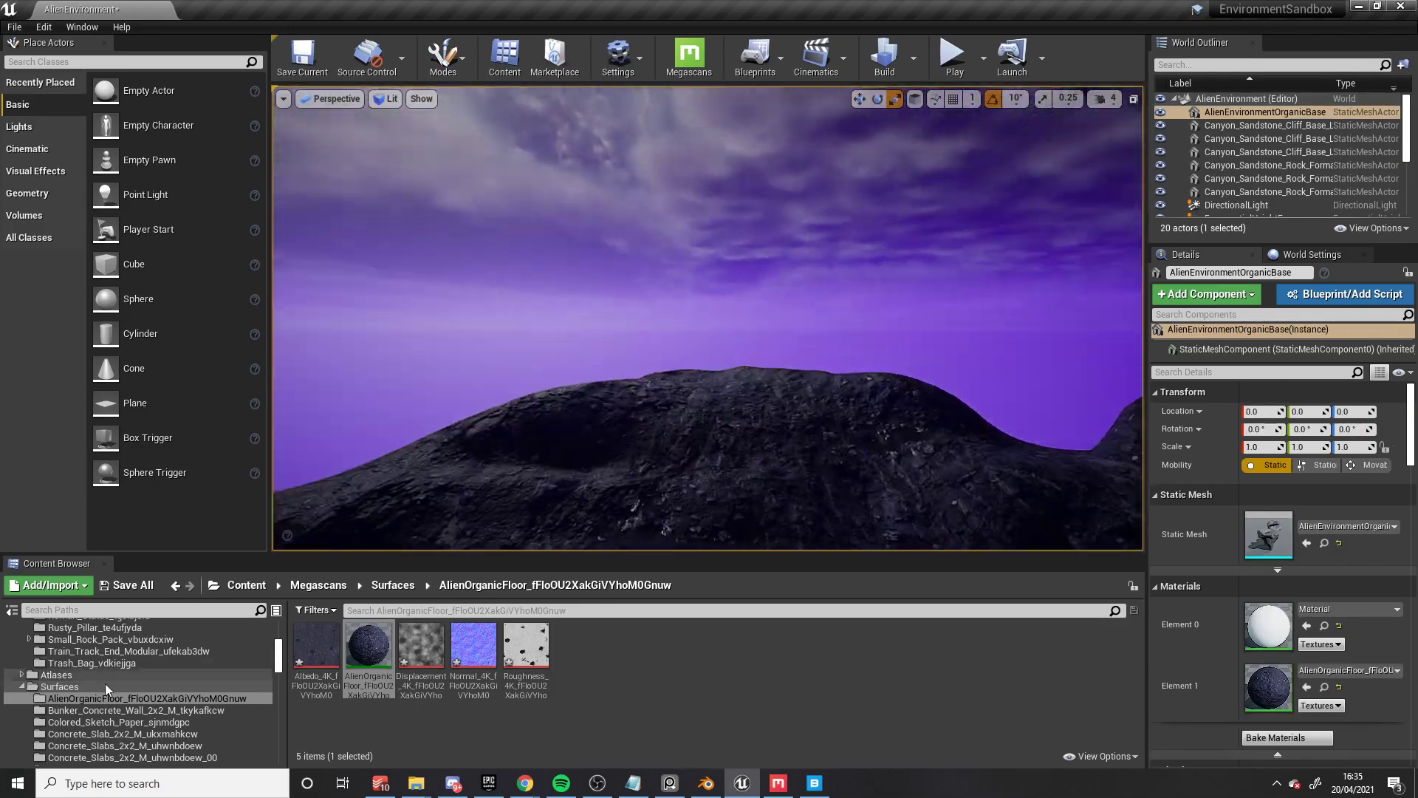
{"action": "scroll", "coordinate": [106, 689], "scroll_direction": "up", "scroll_amount": 3}
{"action": "left_click", "coordinate": [111, 675]}
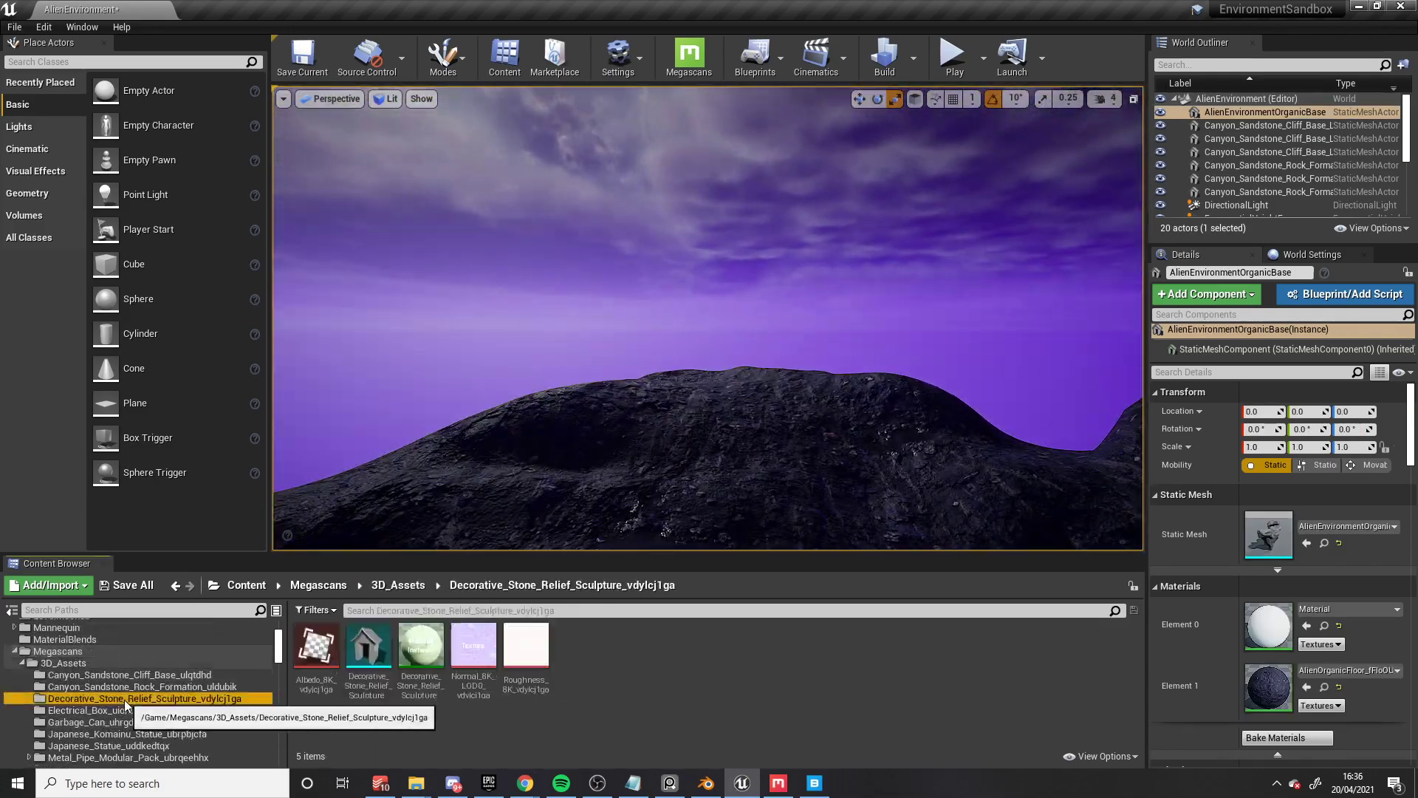
{"action": "scroll", "coordinate": [111, 702], "scroll_direction": "down", "scroll_amount": 3}
{"action": "left_click", "coordinate": [111, 733]}
{"action": "left_click_drag", "start_coordinate": [682, 646], "coordinate": [547, 487]}
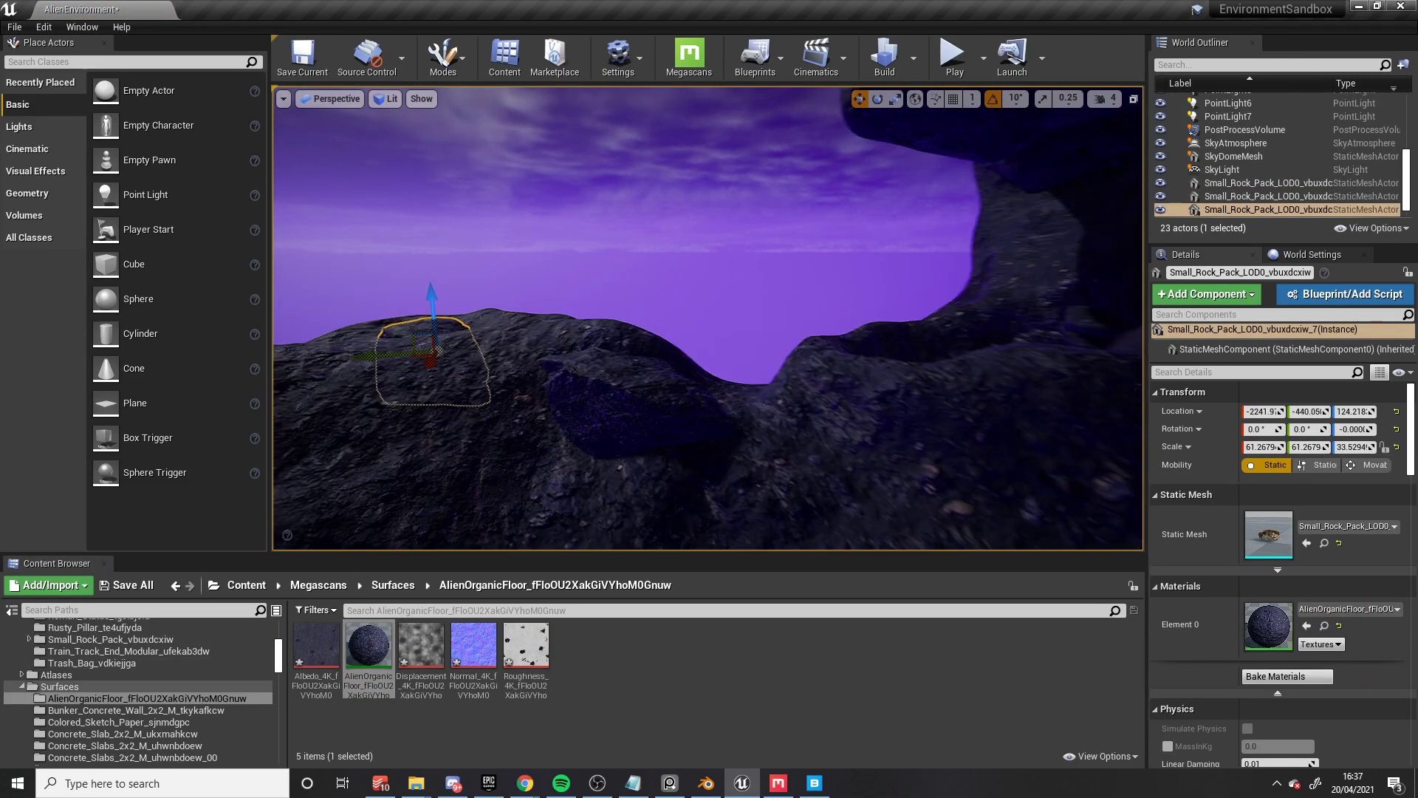
{"action": "key", "text": "f"}
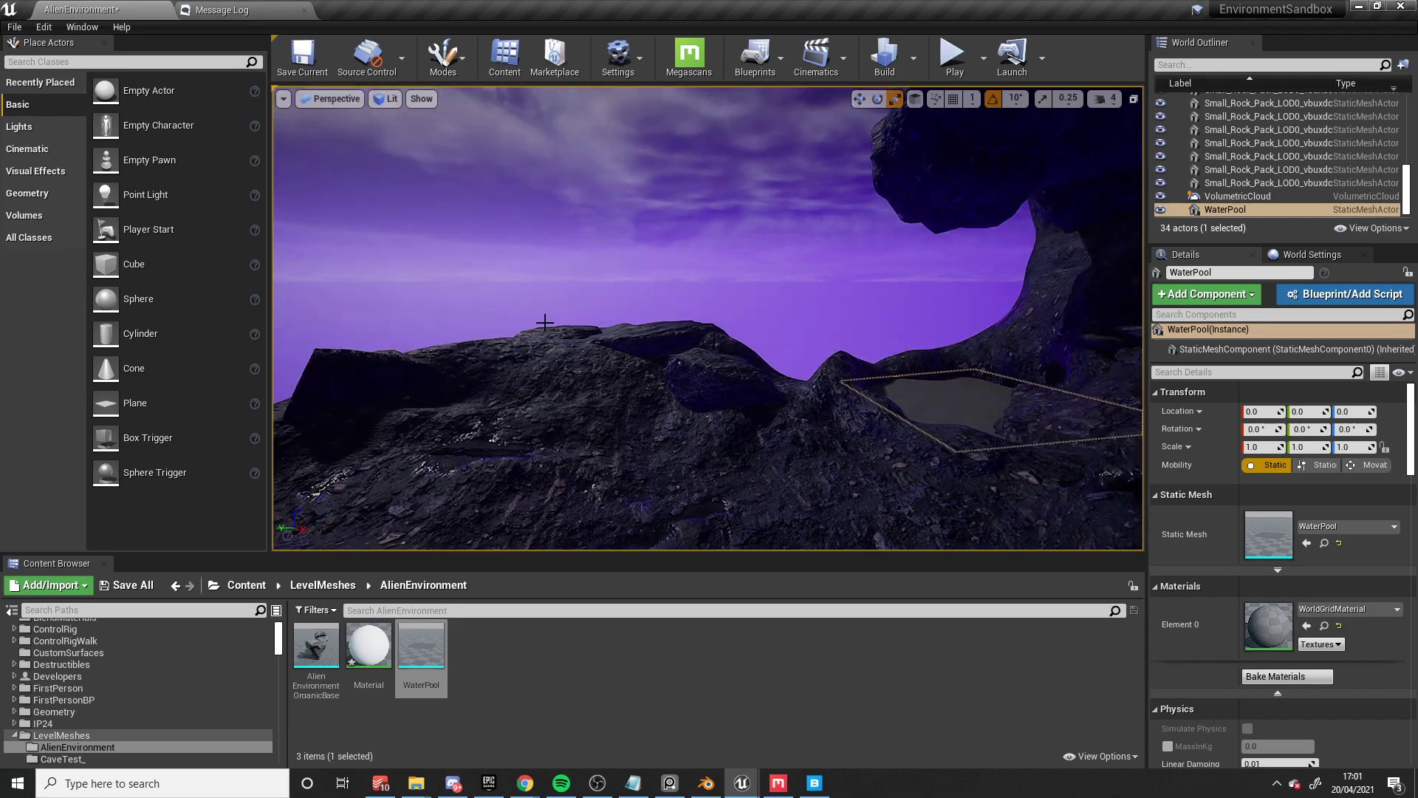
Step: Place the WaterPool mesh in the basin beneath the overhang and light it with a cyan point light, hex sRGB 00FFF9FF
{"action": "left_click_drag", "start_coordinate": [421, 650], "coordinate": [950, 411]}
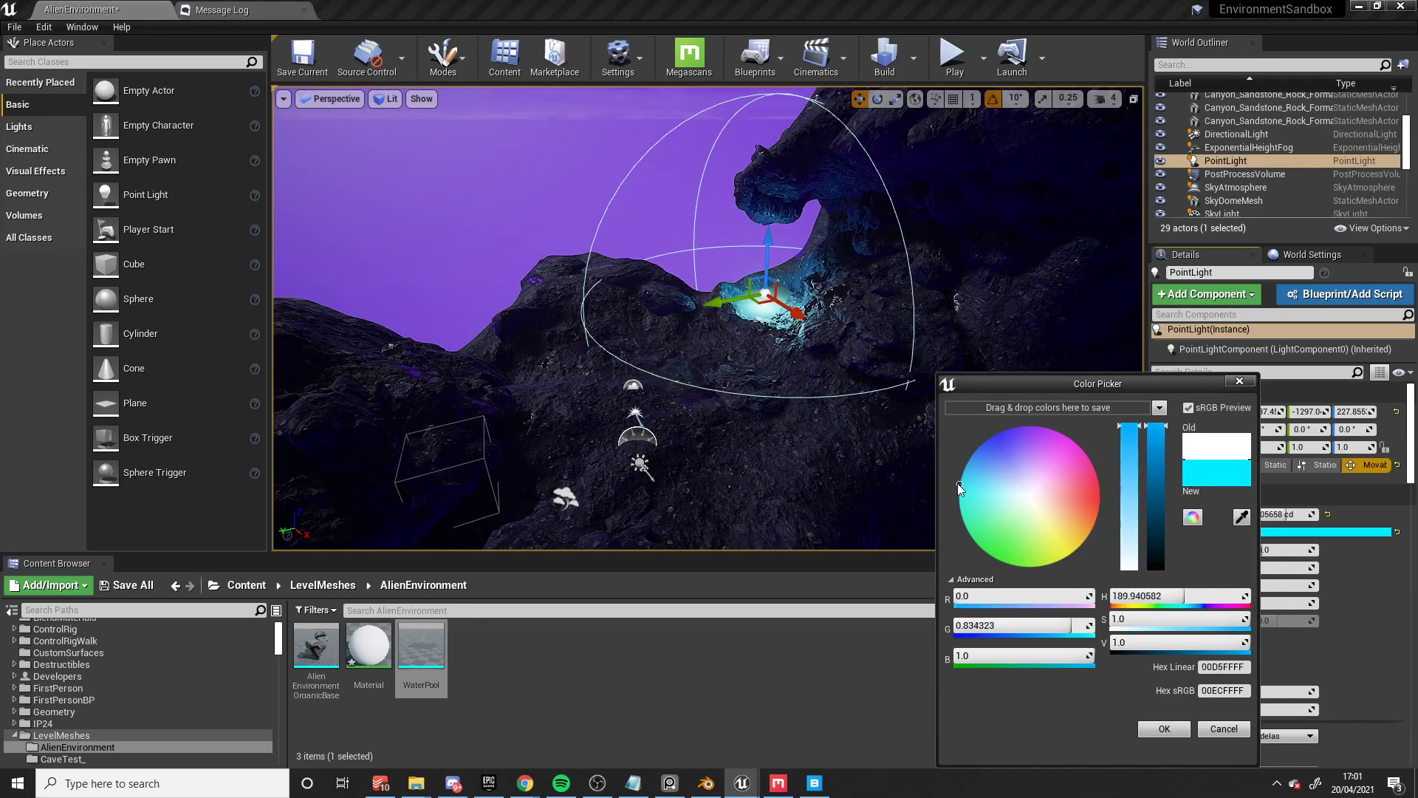
{"action": "left_click_drag", "start_coordinate": [975, 487], "coordinate": [943, 502]}
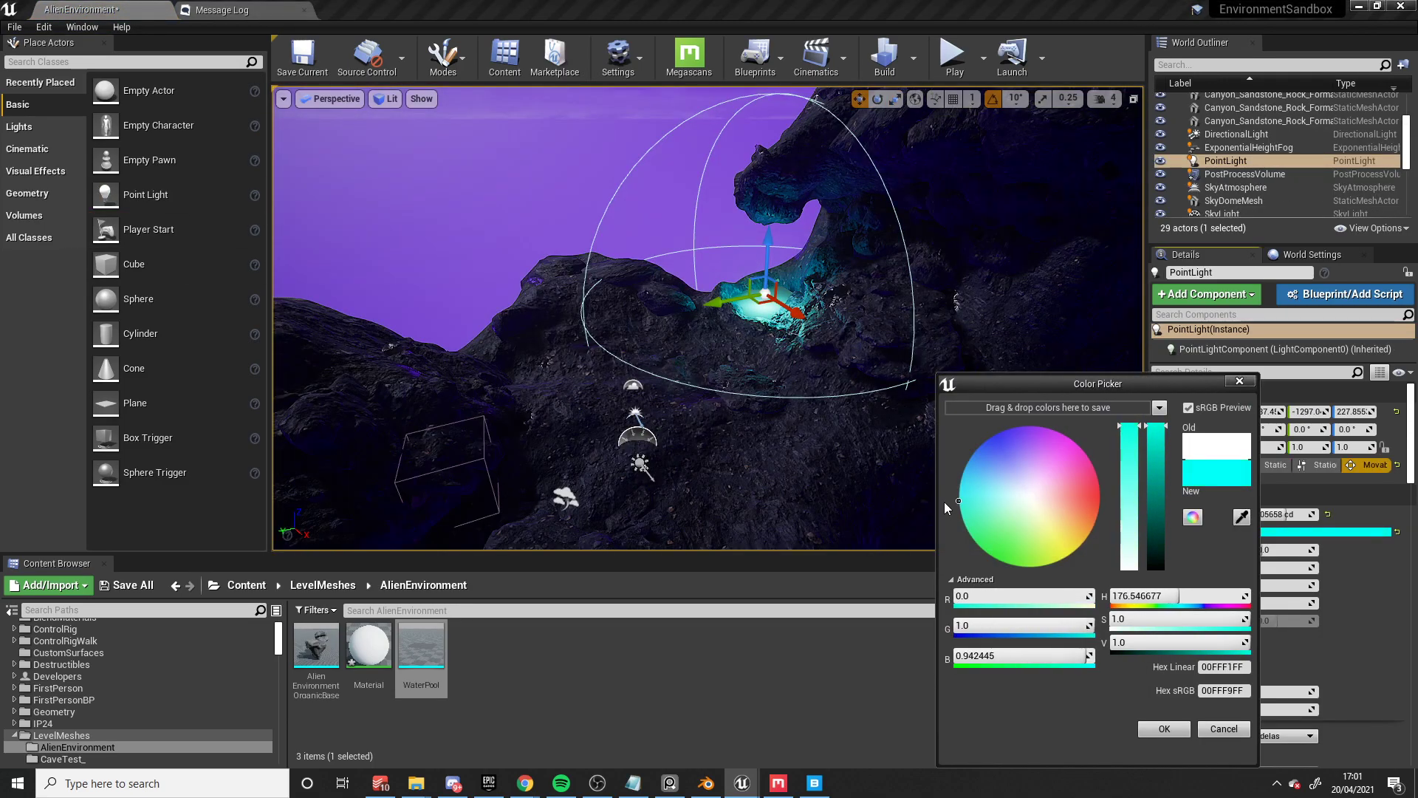
{"action": "left_click", "coordinate": [1163, 729]}
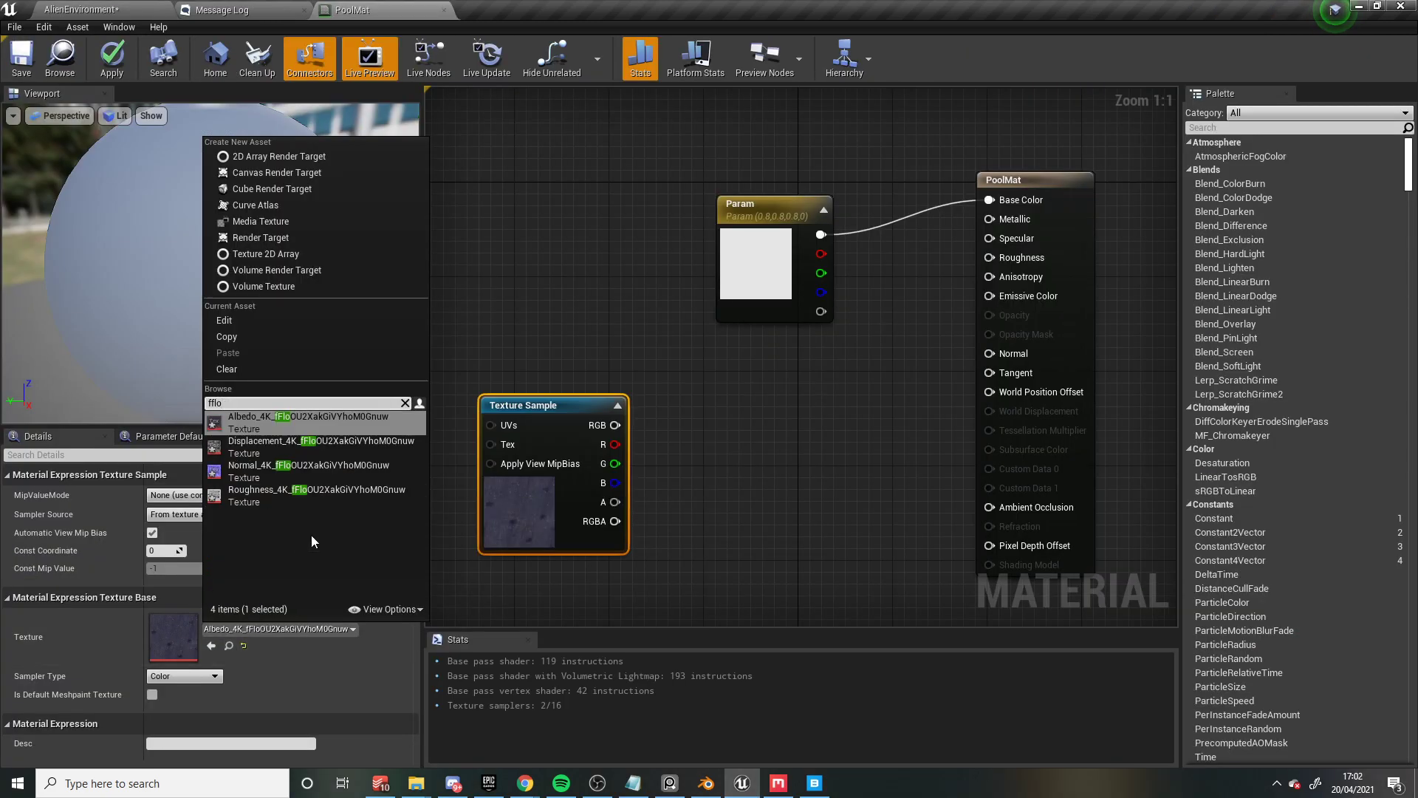
Step: Build PoolMat's emissive colour by multiplying the AlienOrganicFloor displacement texture with cyan (0, 1, 0.855) boosted by 12
{"action": "left_click", "coordinate": [340, 415]}
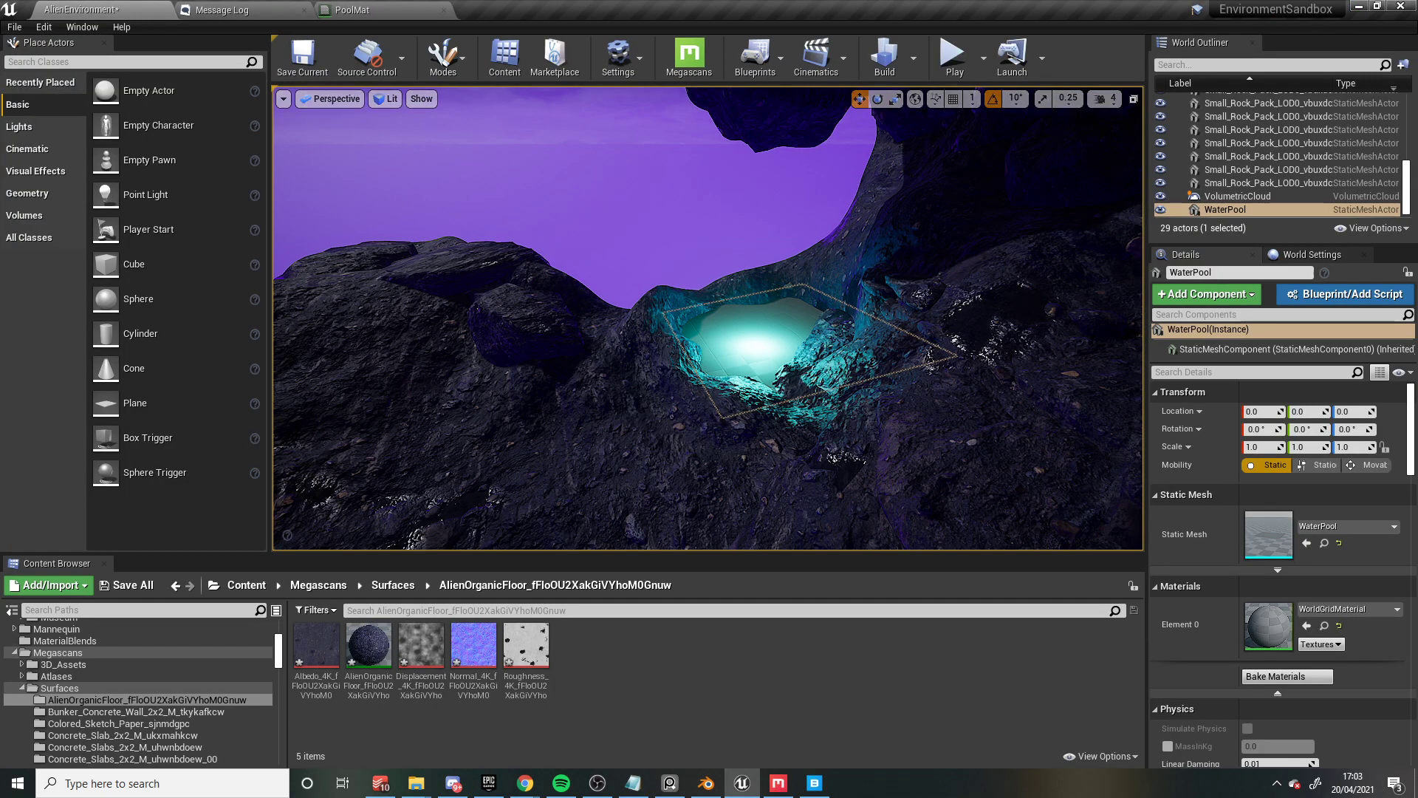
{"action": "left_click", "coordinate": [1285, 532]}
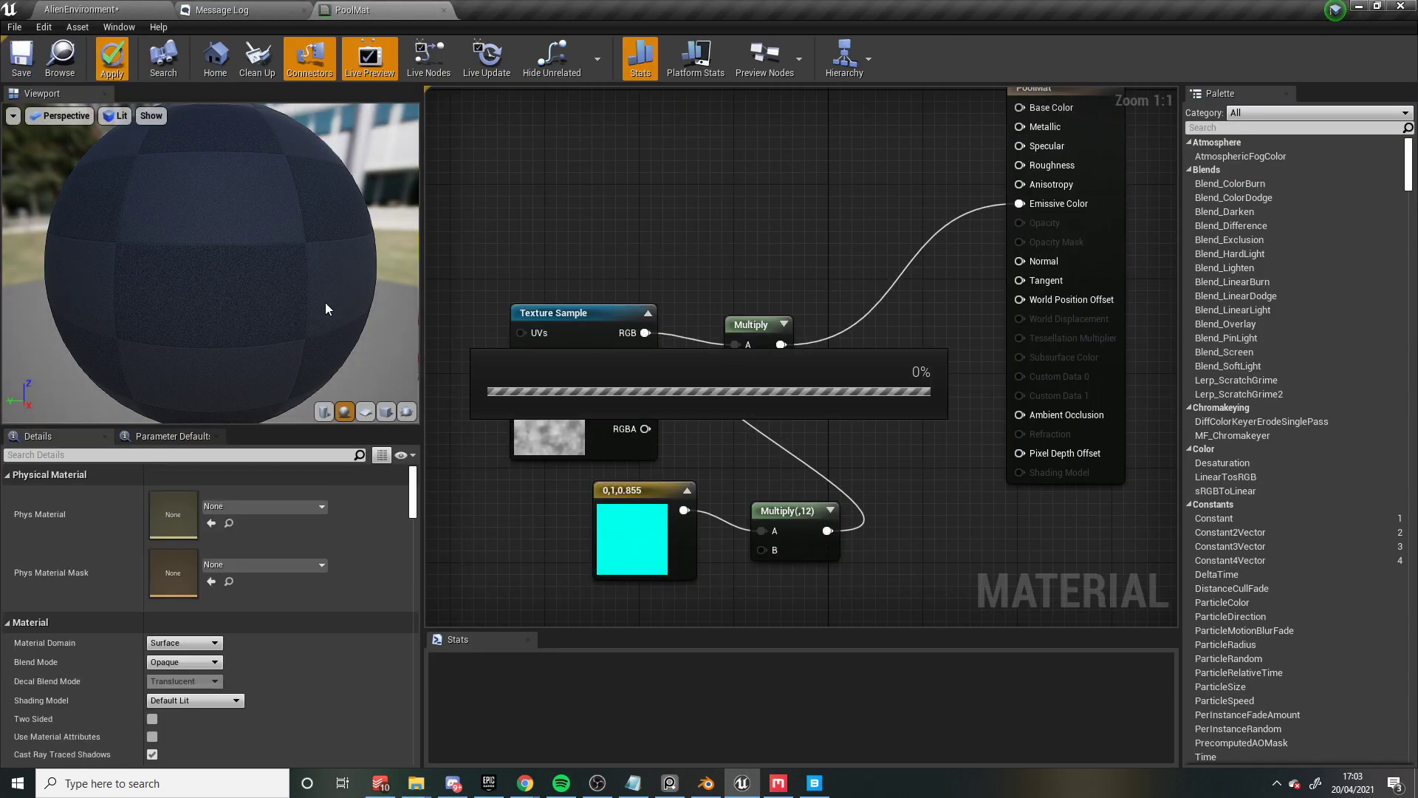
{"action": "left_click", "coordinate": [365, 412]}
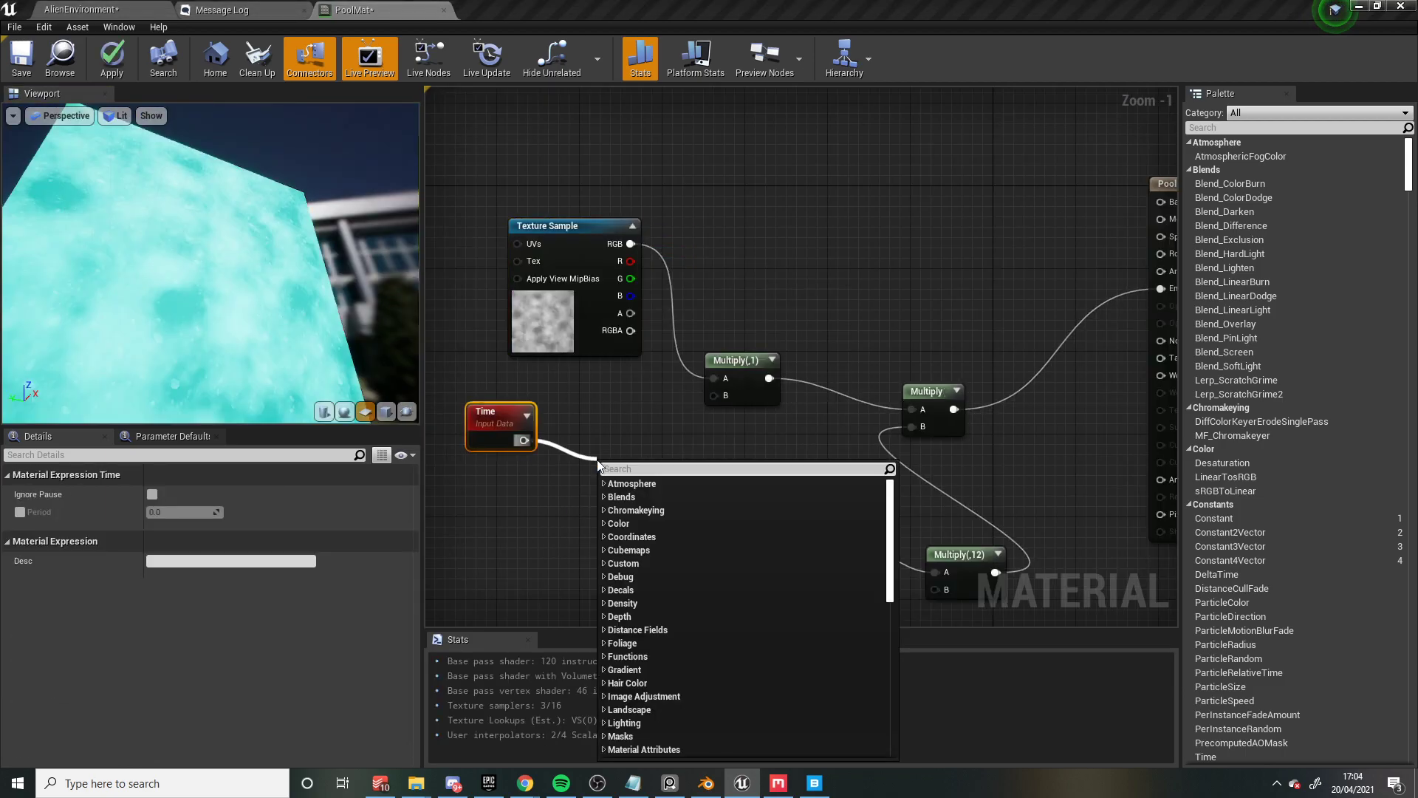
Step: Pulse PoolMat's emissive texture with a Time-driven Sine multiplied by 0.4 plus 1, and apply the material
{"action": "left_click", "coordinate": [179, 512]}
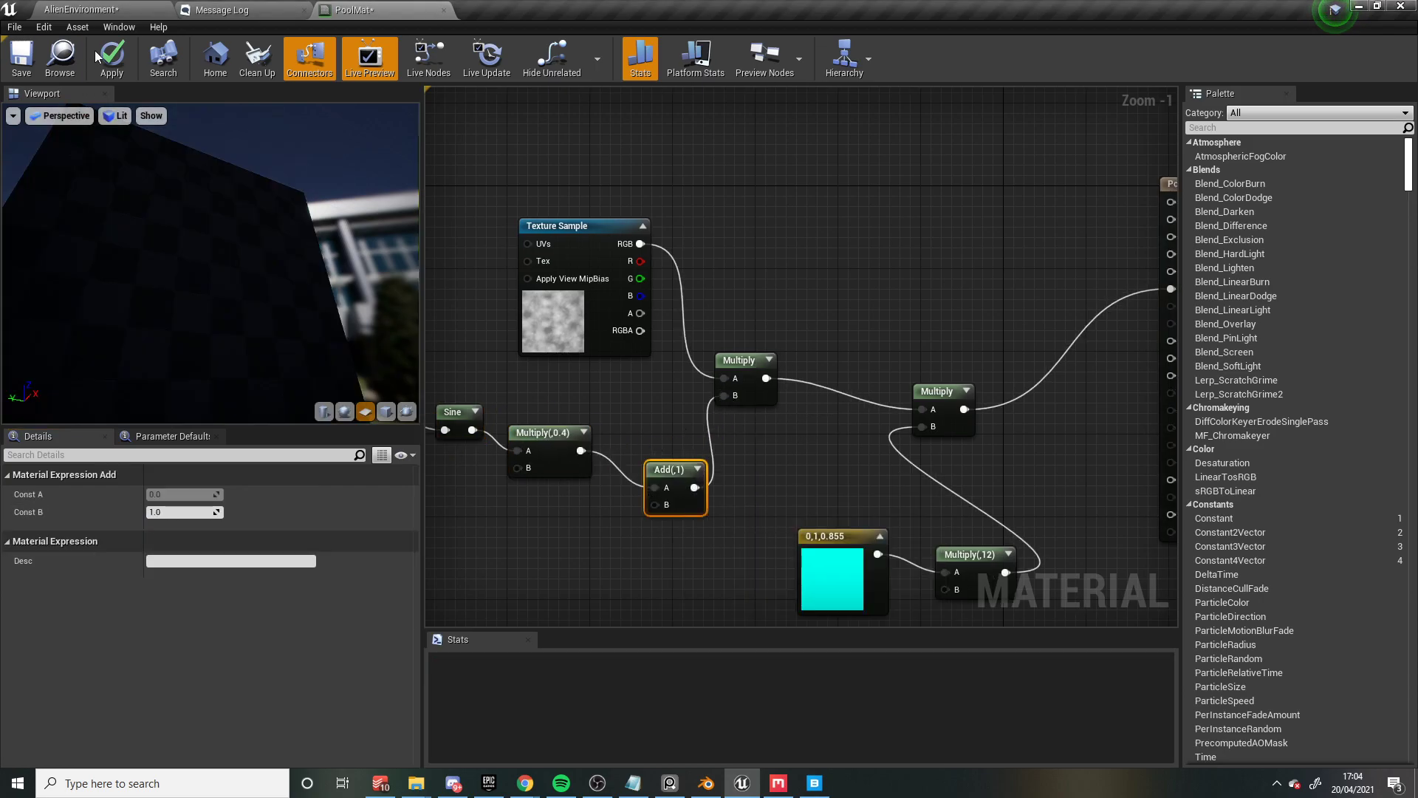
{"action": "left_click", "coordinate": [103, 57]}
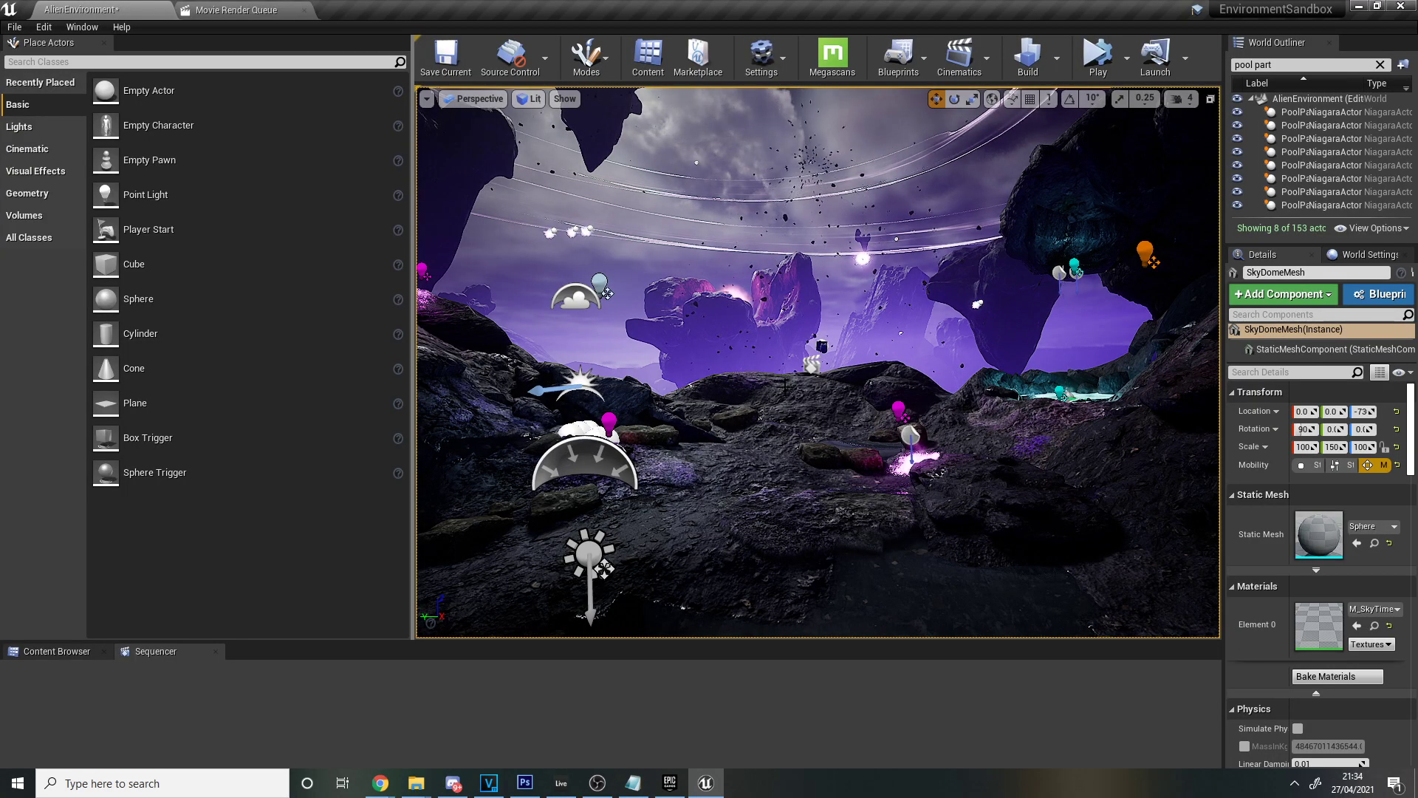
Step: Copy the PoolParticles emitter from the glowing cyan pool onto the dark hillside to examine its mist
{"action": "right_click_drag", "start_coordinate": [788, 373], "coordinate": [788, 373]}
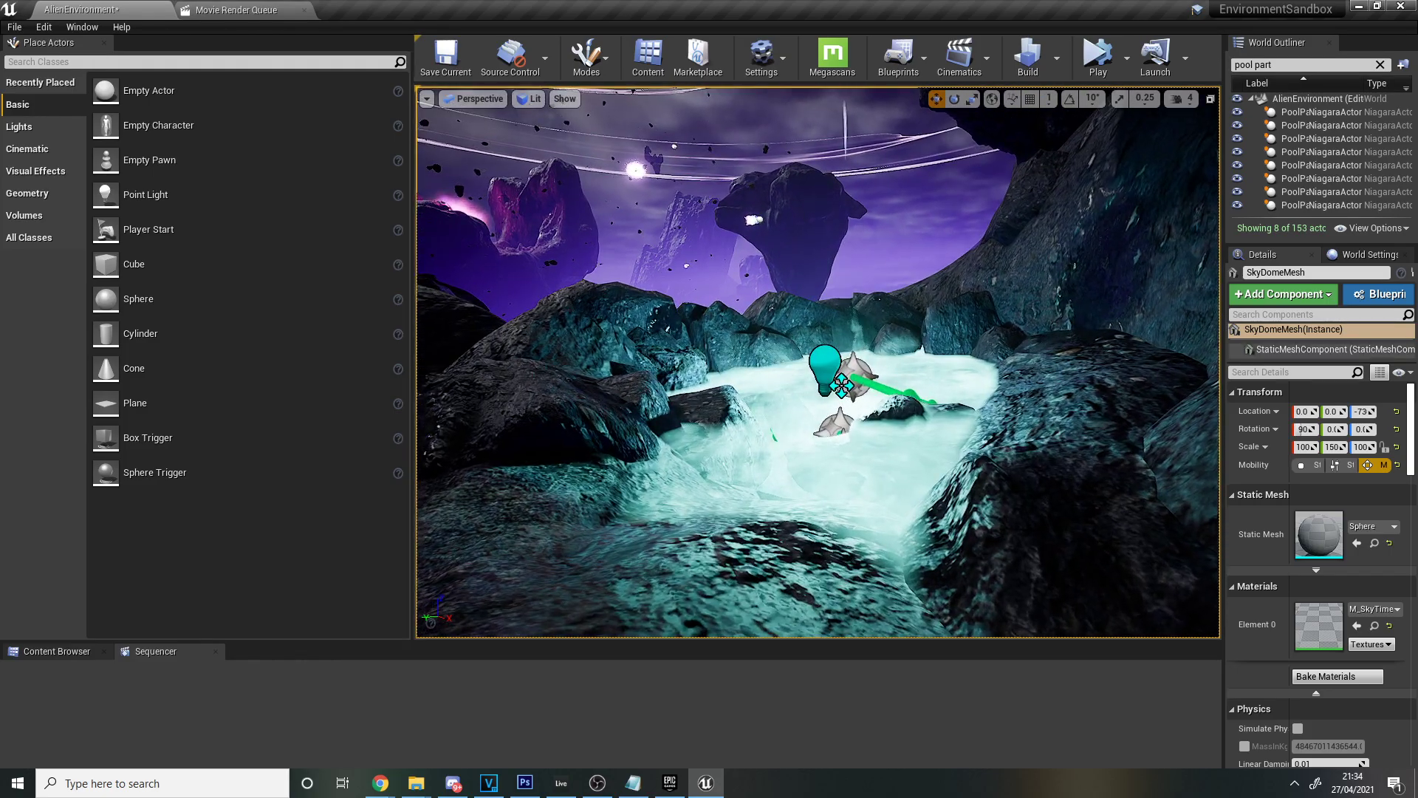
{"action": "left_click", "coordinate": [1294, 205]}
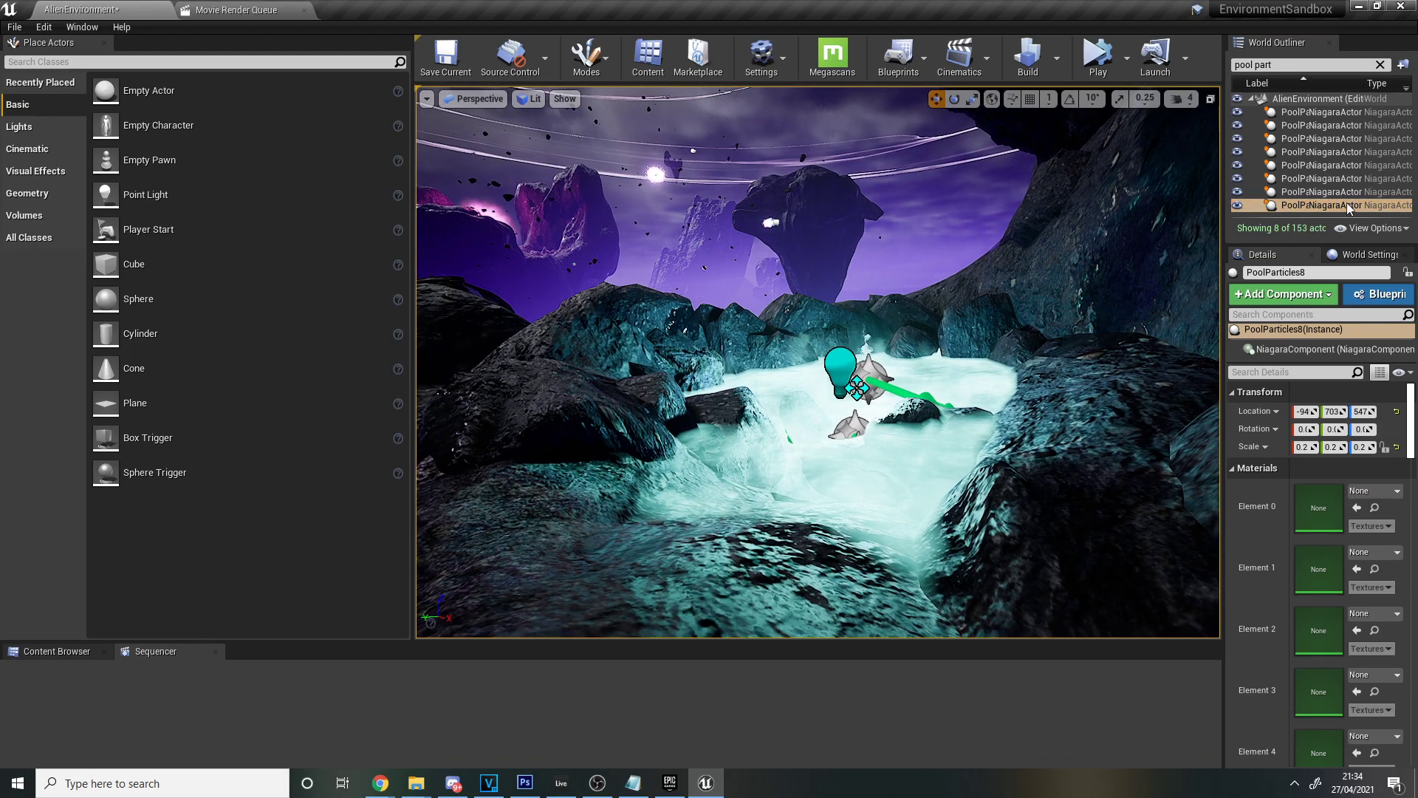
{"action": "left_click", "coordinate": [1321, 112]}
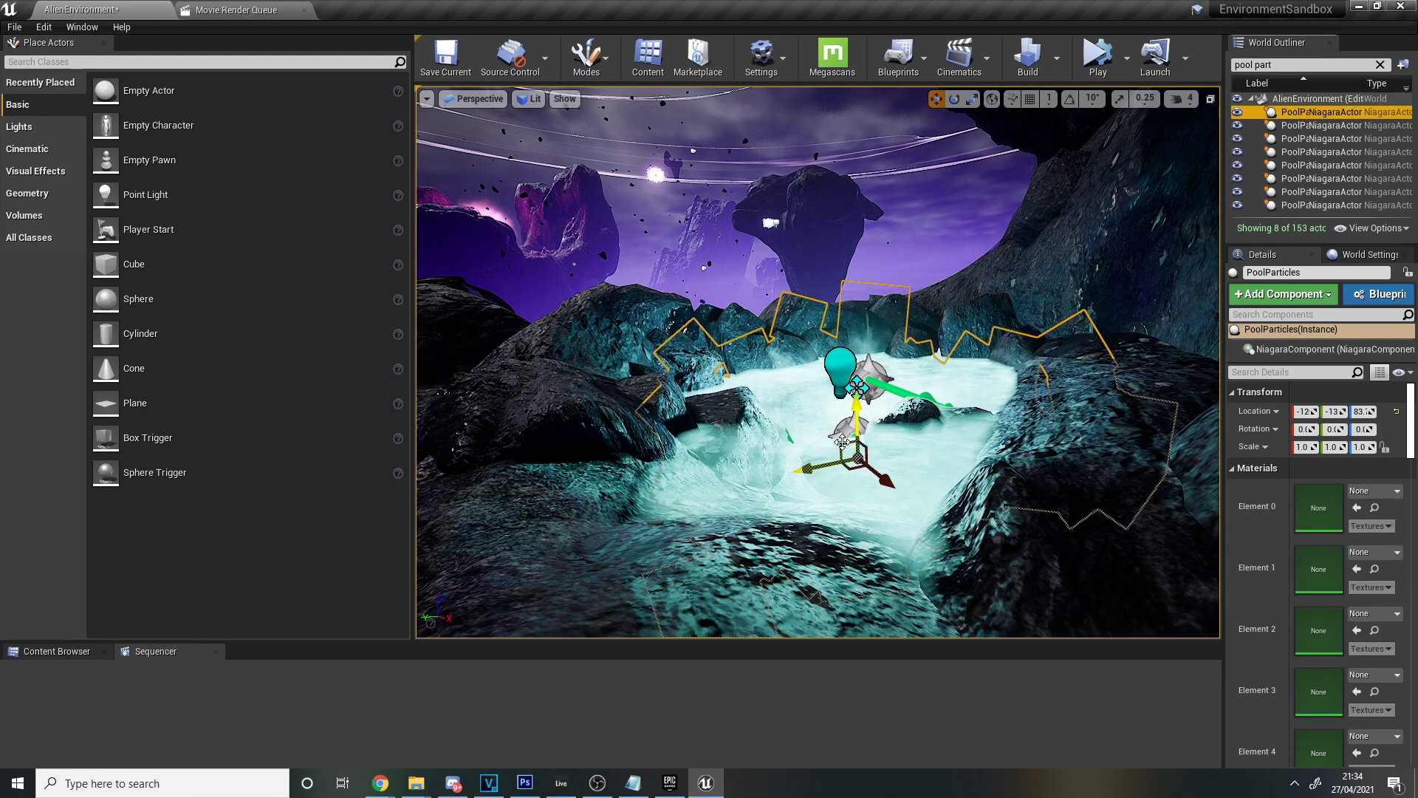
{"action": "left_click_drag", "start_coordinate": [842, 441], "coordinate": [889, 462], "text": "alt"}
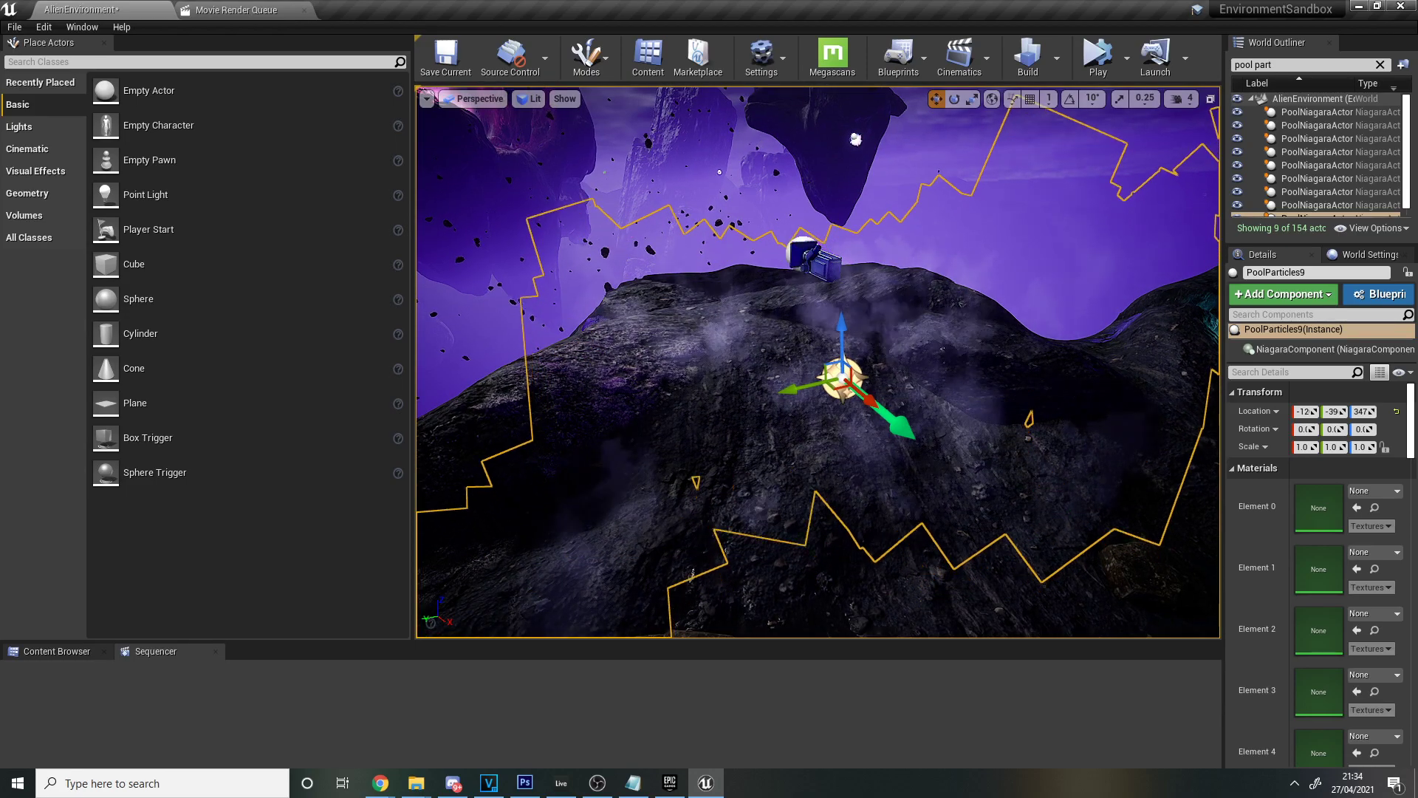
Step: Run the level and examine the red bulbous growths on the purple-lit ground
{"action": "key", "text": "alt+p"}
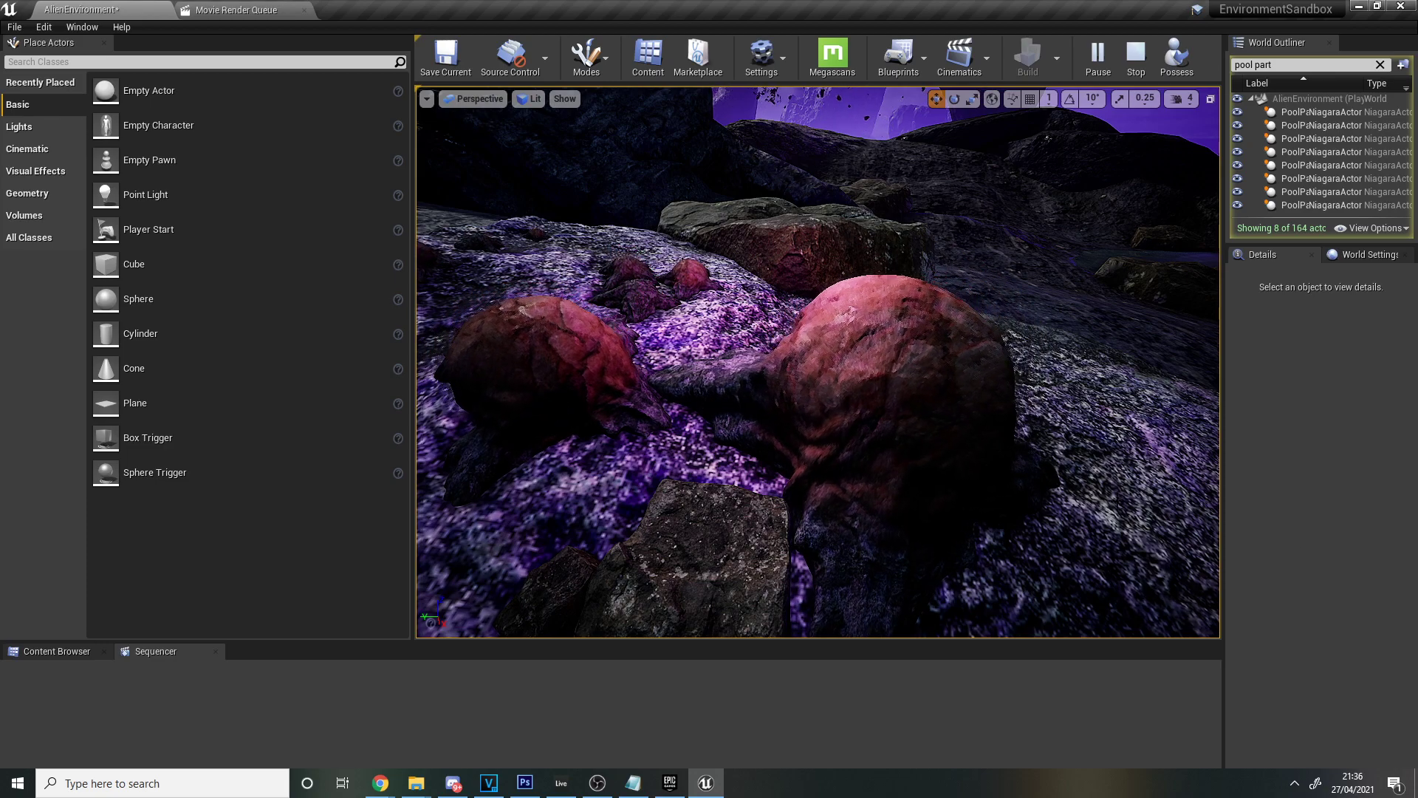
{"action": "double_click", "coordinate": [854, 473]}
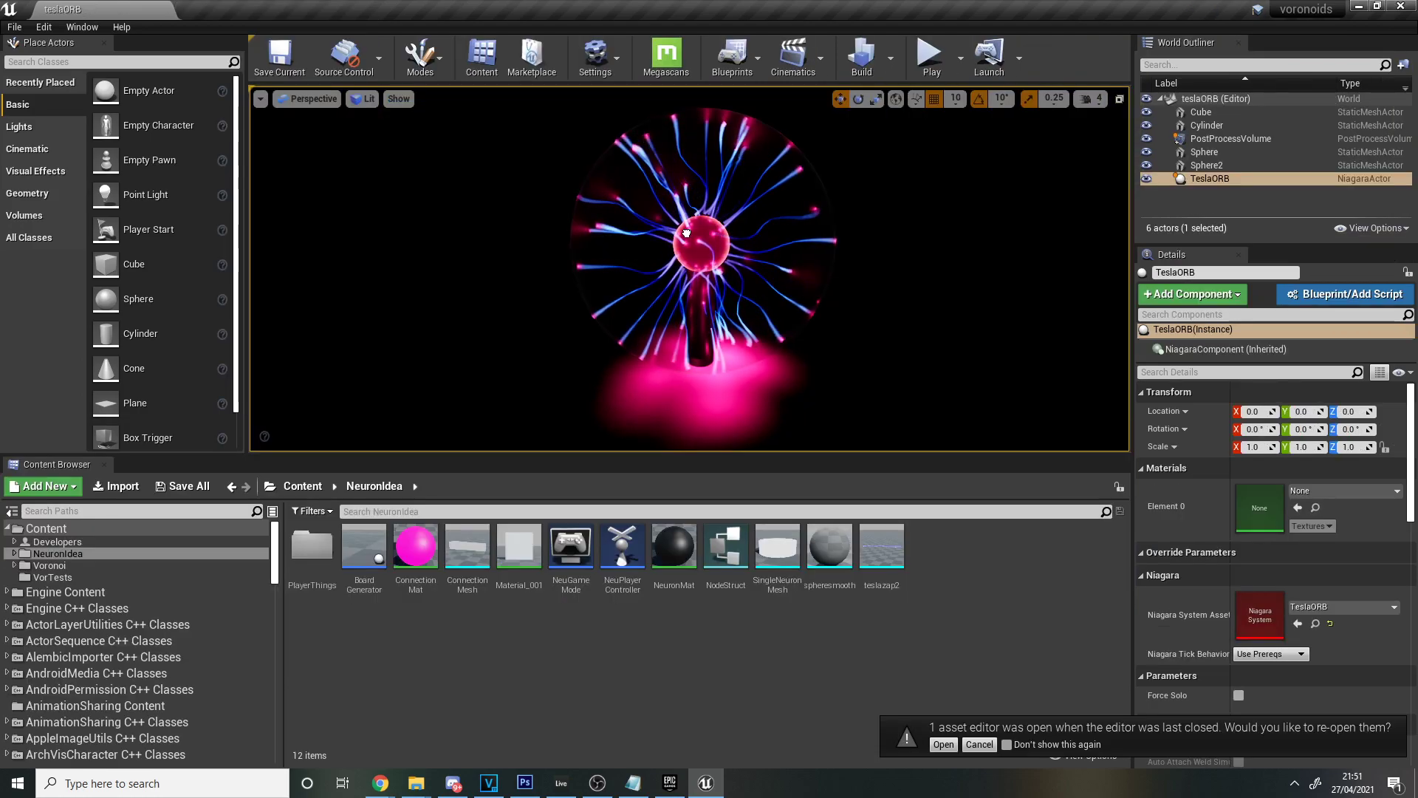
Step: In the voronoids project, move the TeslaORB particle system away from the glass sphere and back to test how its tendrils react
{"action": "left_click_drag", "start_coordinate": [686, 234], "coordinate": [403, 192]}
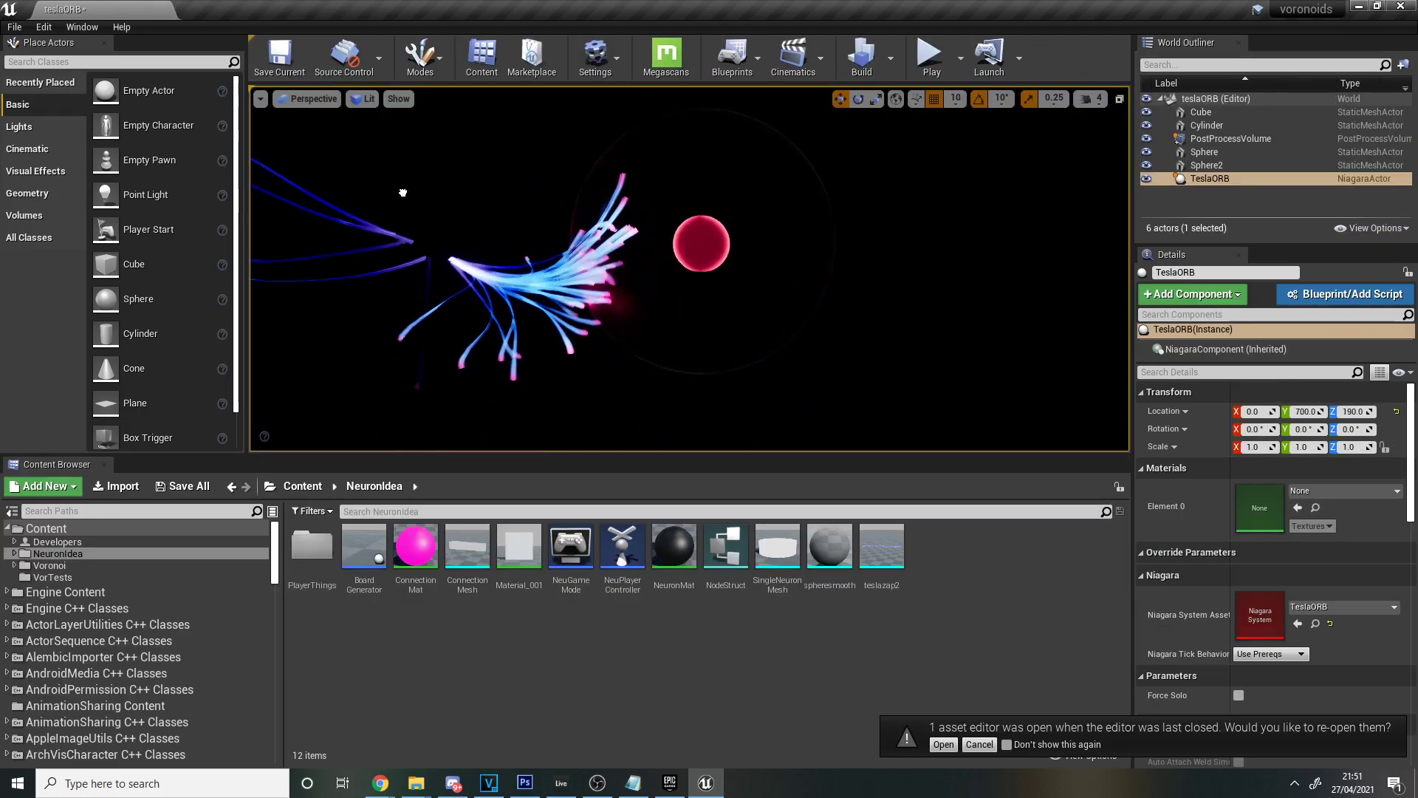
{"action": "left_click_drag", "start_coordinate": [558, 193], "coordinate": [559, 232]}
{"action": "left_click_drag", "start_coordinate": [348, 240], "coordinate": [968, 203]}
{"action": "mouse_move", "coordinate": [764, 187]}
{"action": "left_mouse_down"}
{"action": "mouse_move", "coordinate": [521, 212]}
{"action": "mouse_move", "coordinate": [745, 198]}
{"action": "left_mouse_up"}
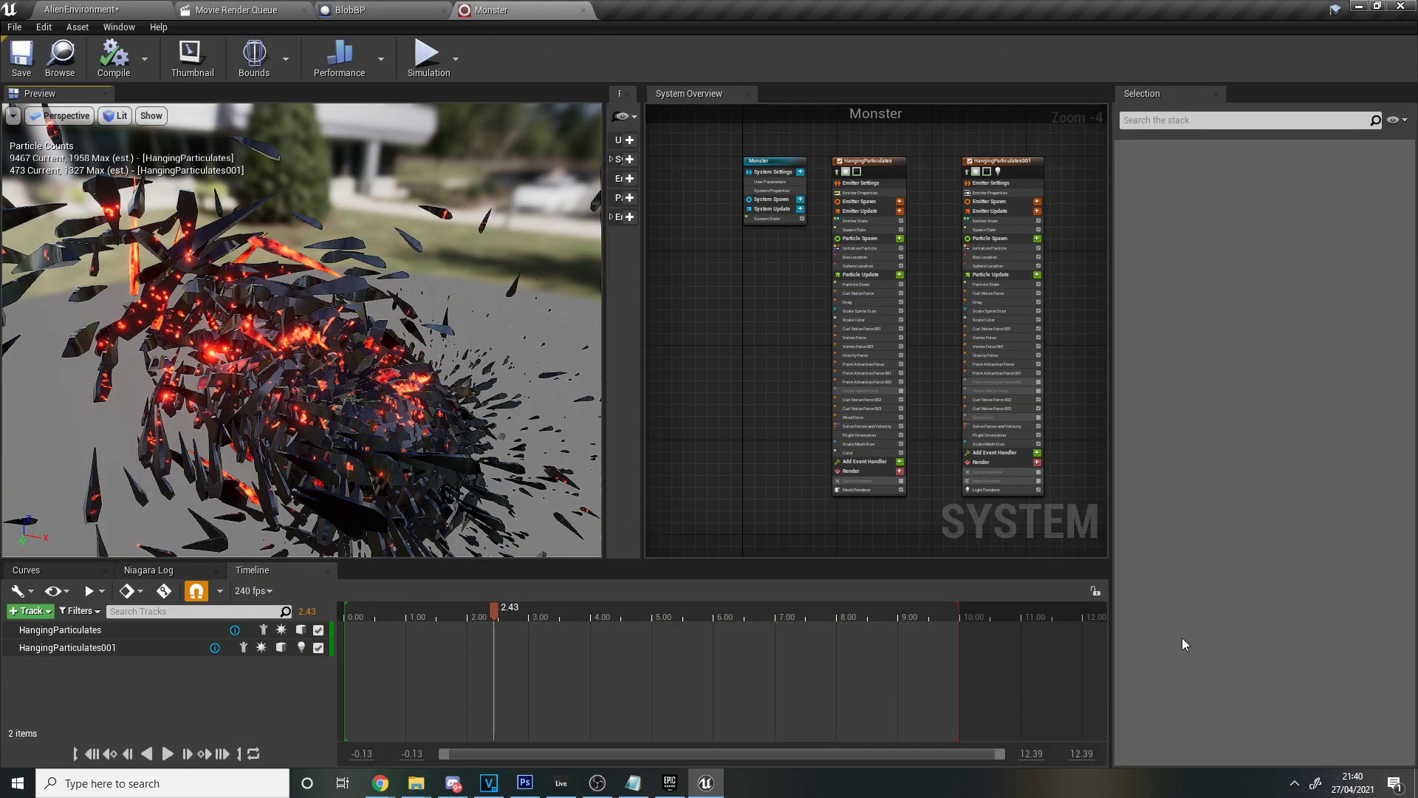
Step: Examine the Monster particle system's preview and emitter modules, opening the Color module of HangingParticulates
{"action": "left_click_drag", "start_coordinate": [446, 428], "coordinate": [480, 369]}
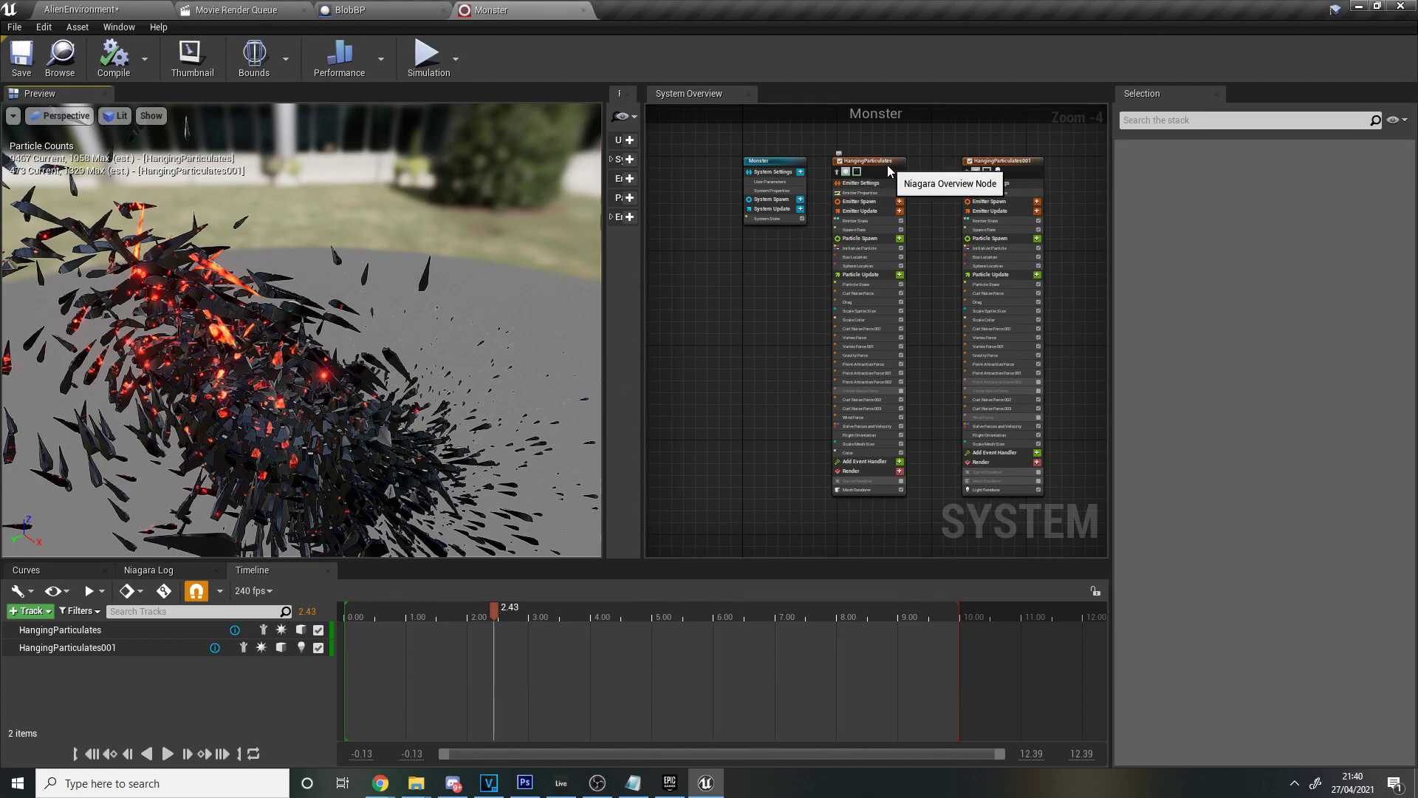
{"action": "scroll", "coordinate": [887, 165], "scroll_direction": "up", "scroll_amount": 5}
{"action": "right_click_drag", "start_coordinate": [888, 166], "coordinate": [935, 136]}
{"action": "scroll", "coordinate": [972, 295], "scroll_direction": "down", "scroll_amount": 3}
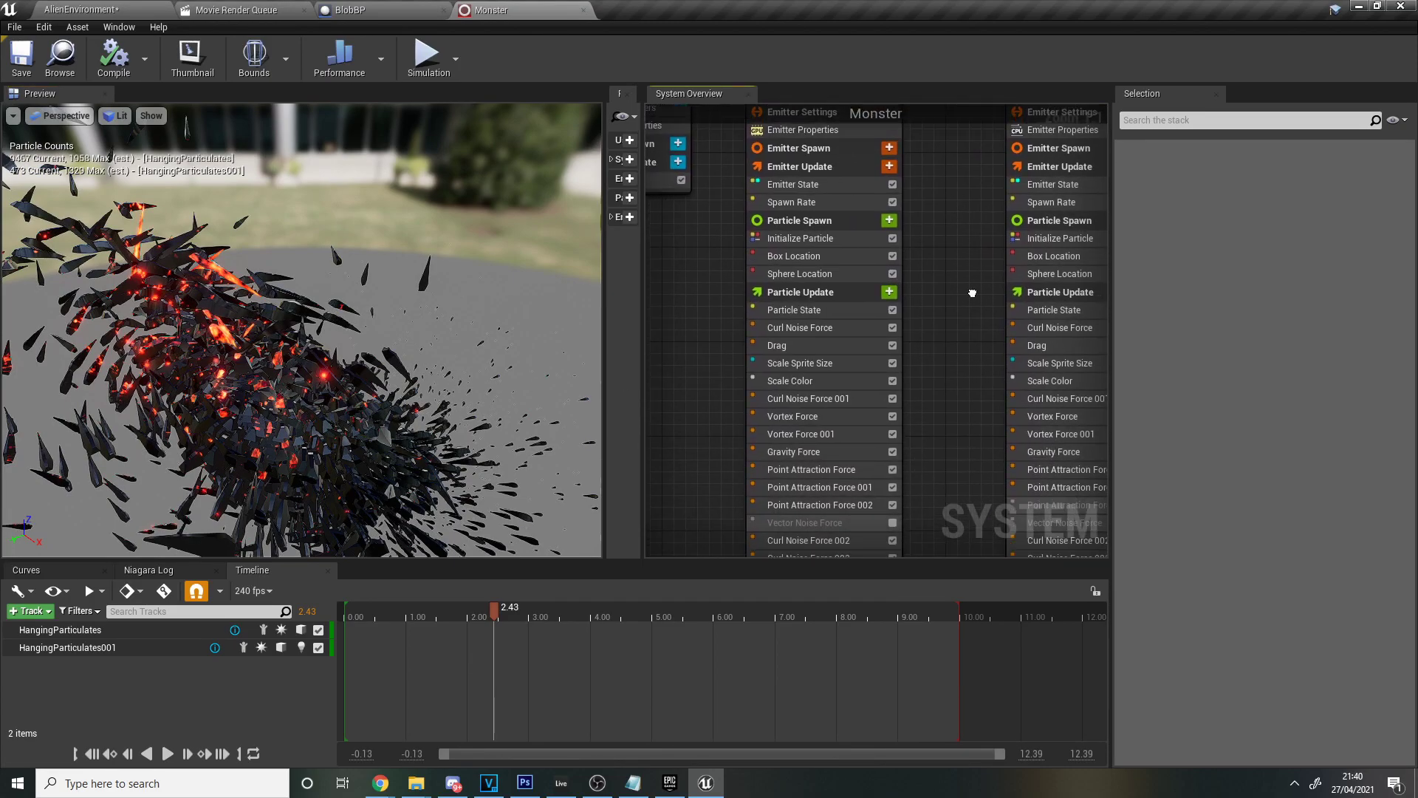
{"action": "left_click", "coordinate": [769, 496]}
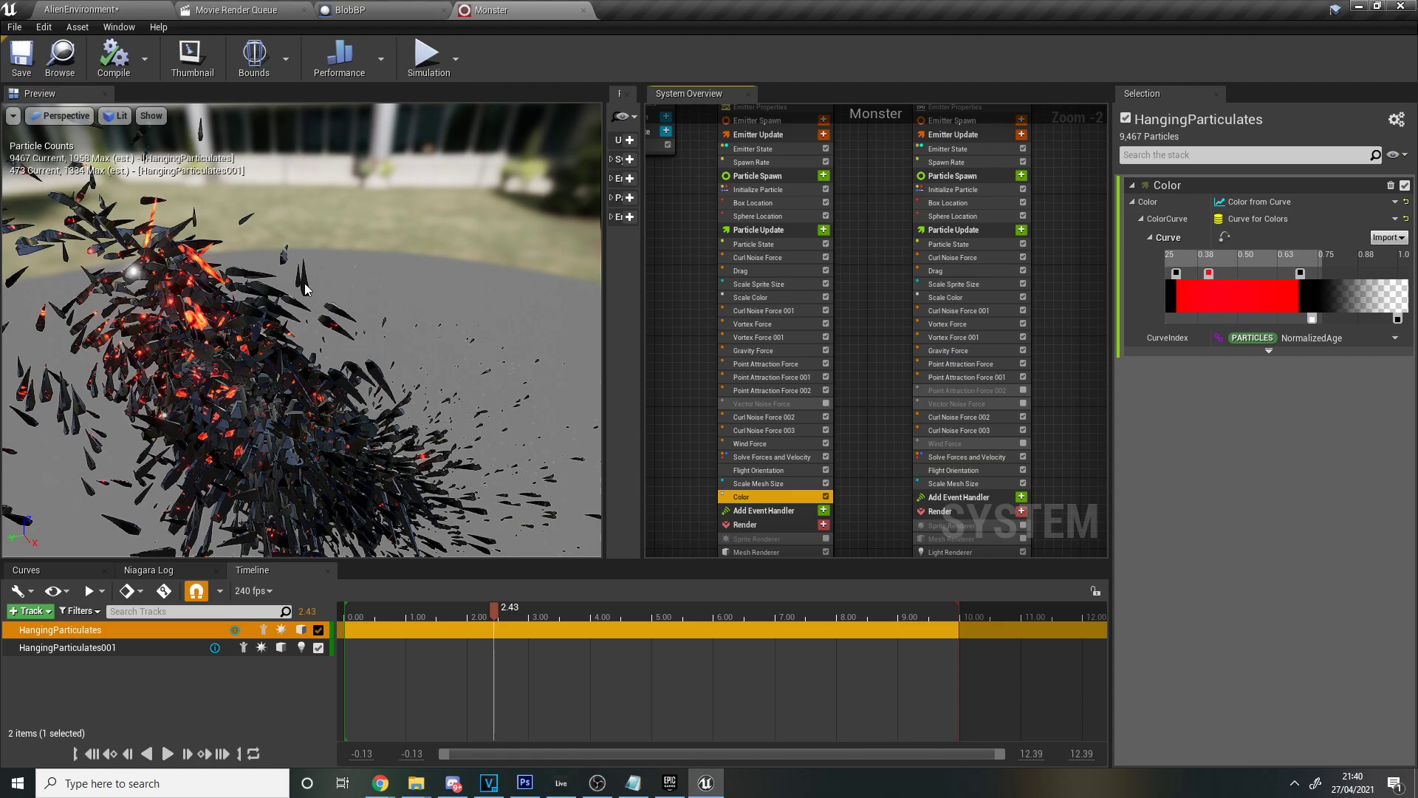